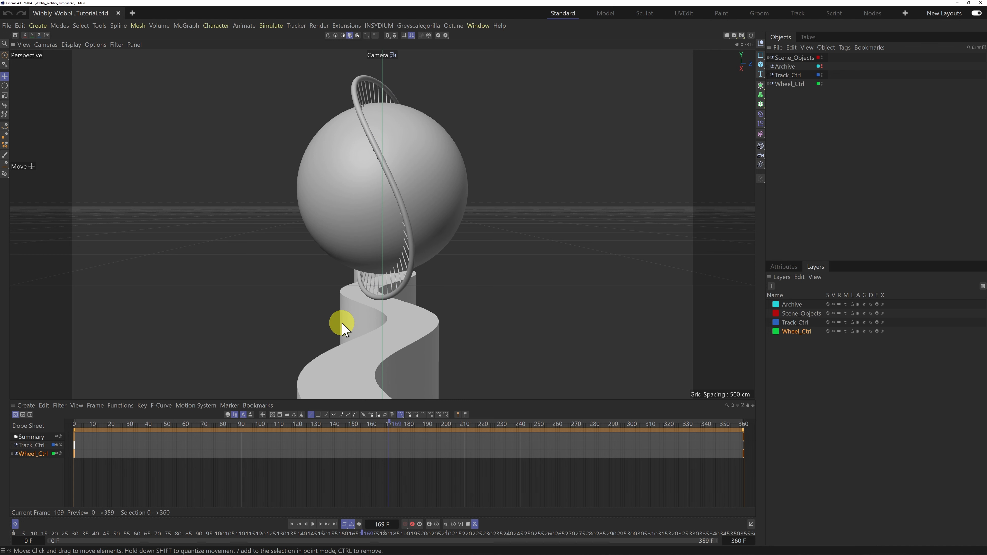
Step: Collapse the Dope Sheet to enlarge the viewport and return the playhead to the start of the timeline
click(15, 525)
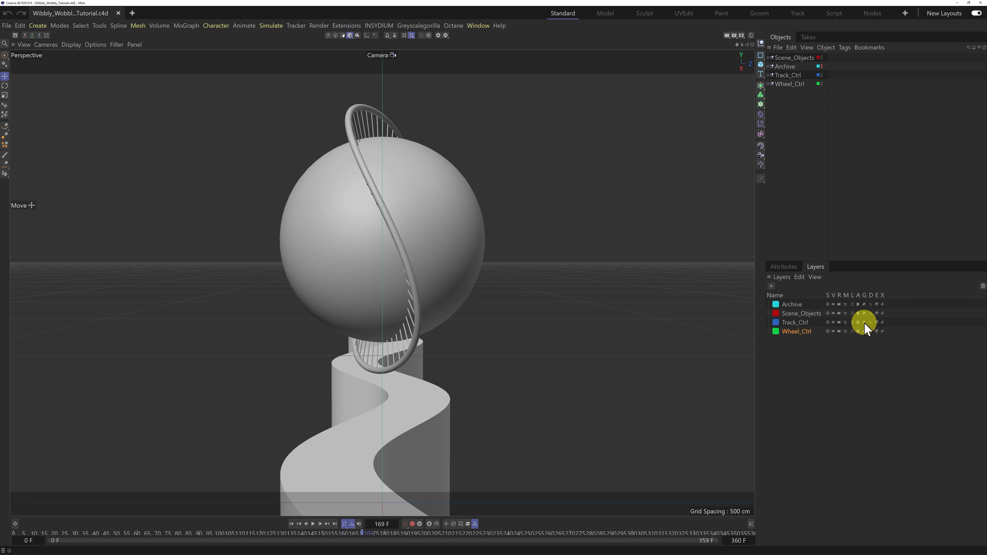
click(292, 525)
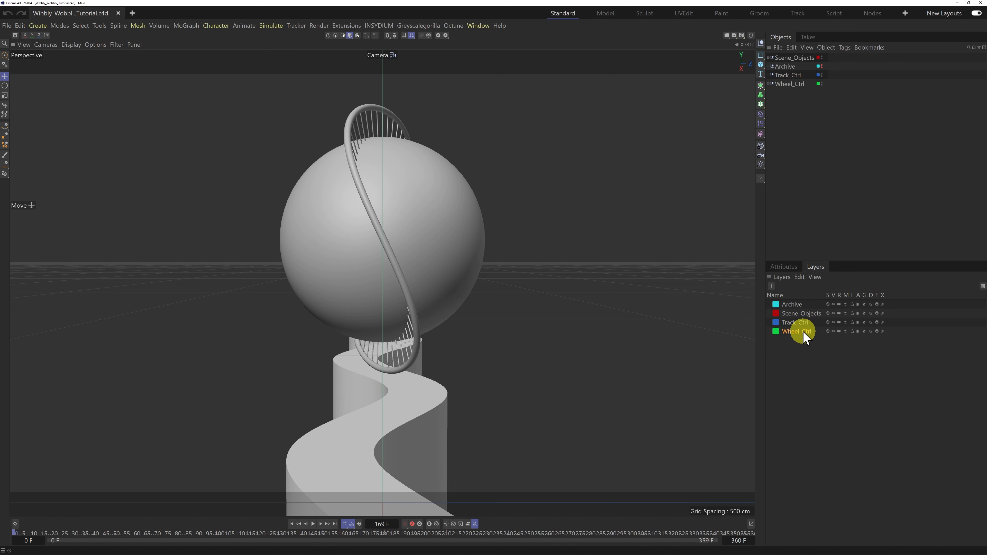
Step: Disable animation for the Wheel_Ctrl layer and preview the playback
click(858, 331)
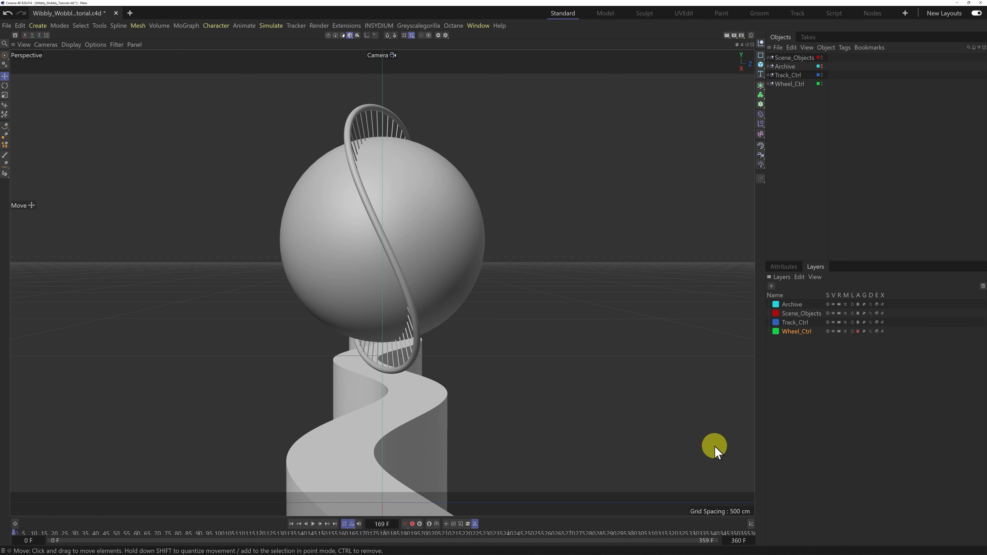
click(313, 524)
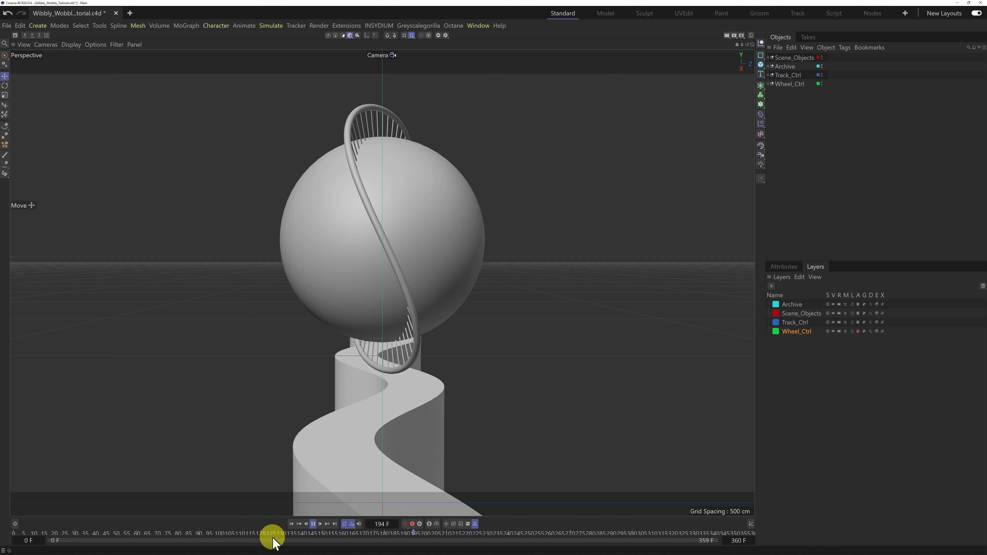
click(313, 524)
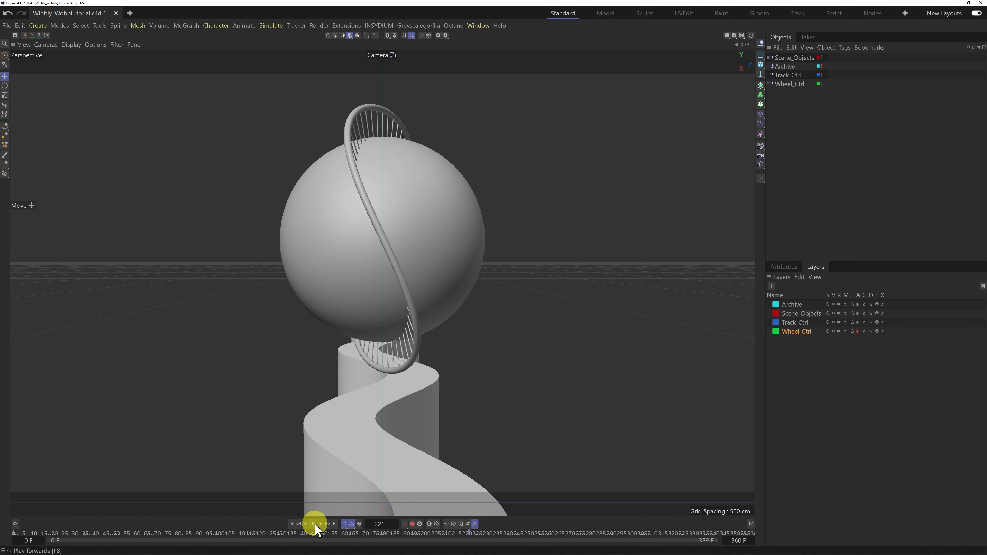
Step: Restore the Wheel_Ctrl layer's animation, preview the playback from the start and rewind
click(292, 523)
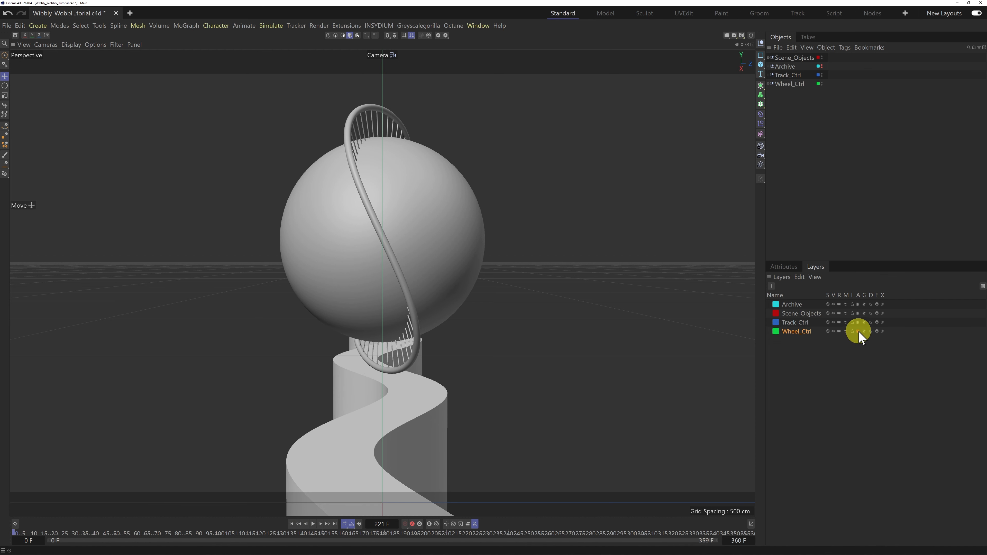
click(314, 525)
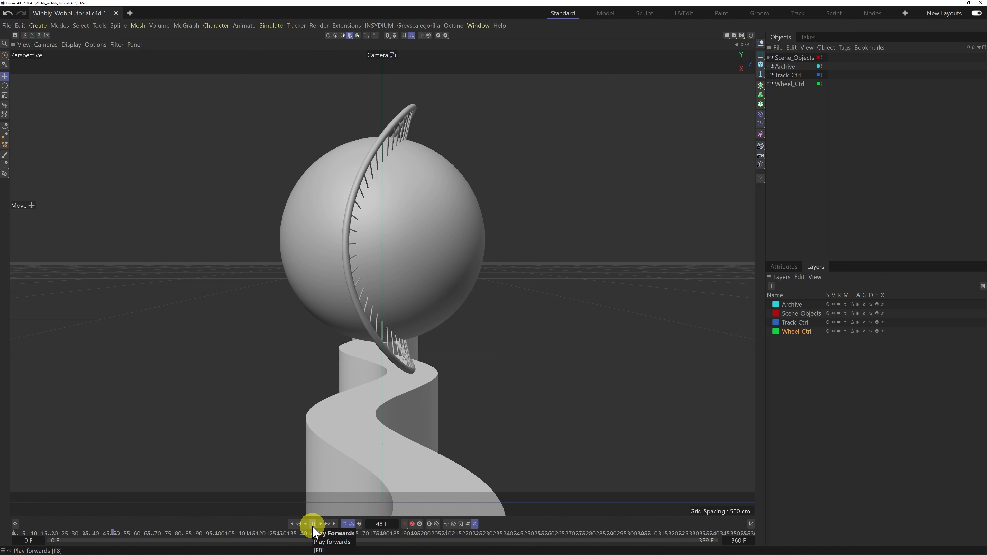
click(314, 523)
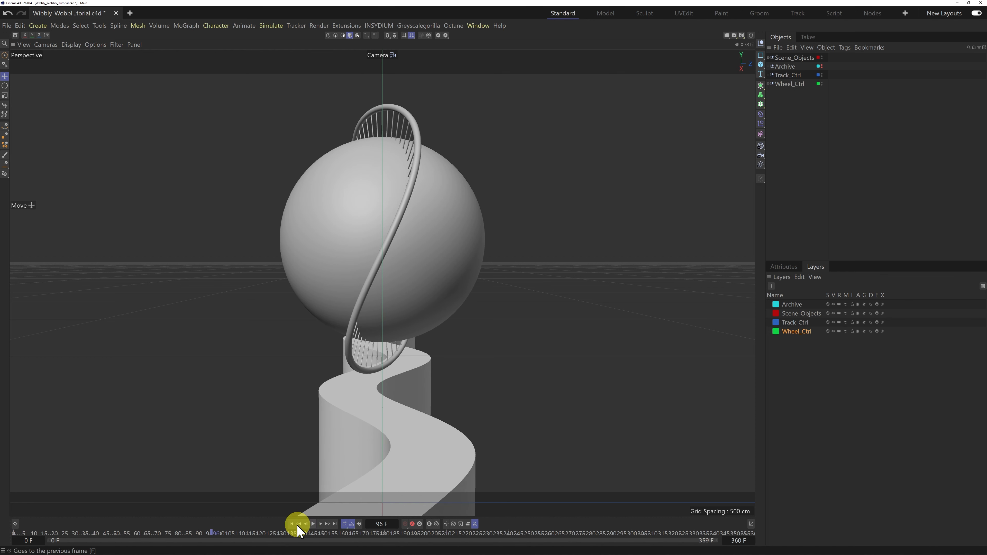
click(291, 525)
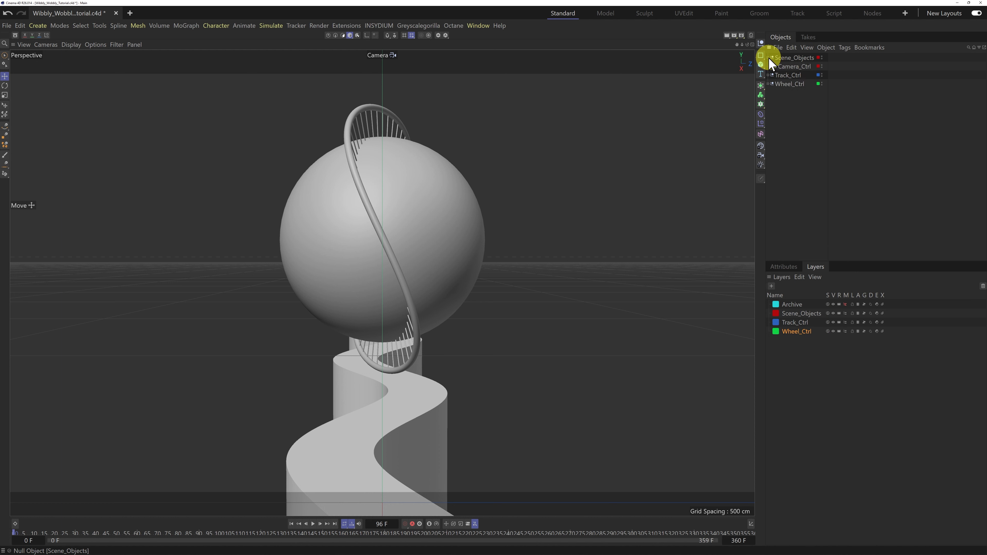
Step: Inspect the camera inside Scene_Objects and compare the Default Camera view with the scene camera view
click(772, 66)
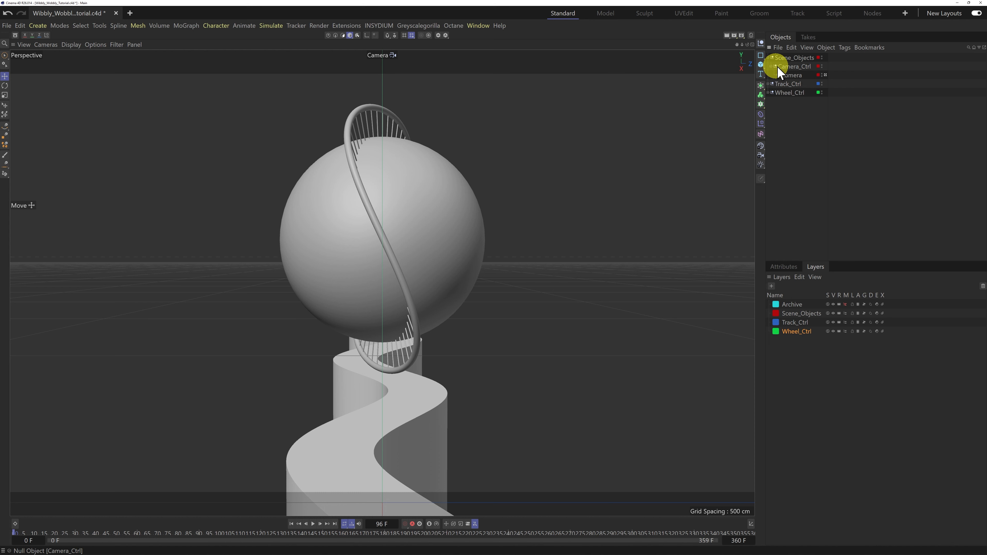
click(769, 58)
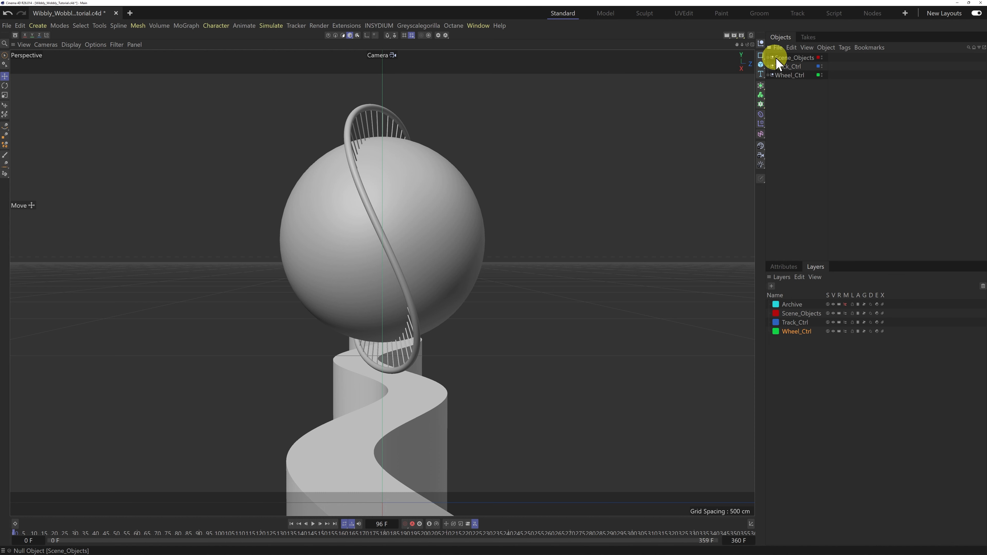
click(387, 56)
click(390, 62)
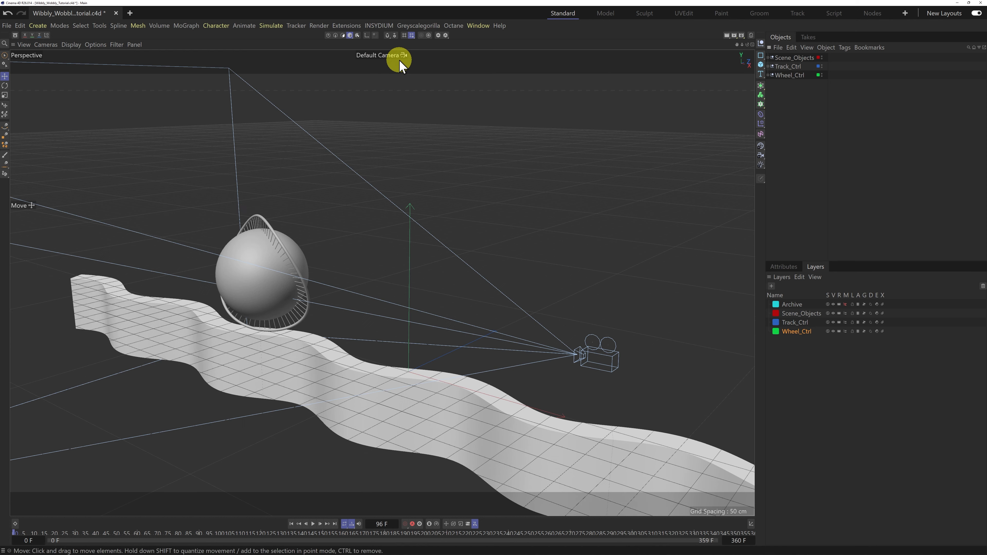
click(389, 58)
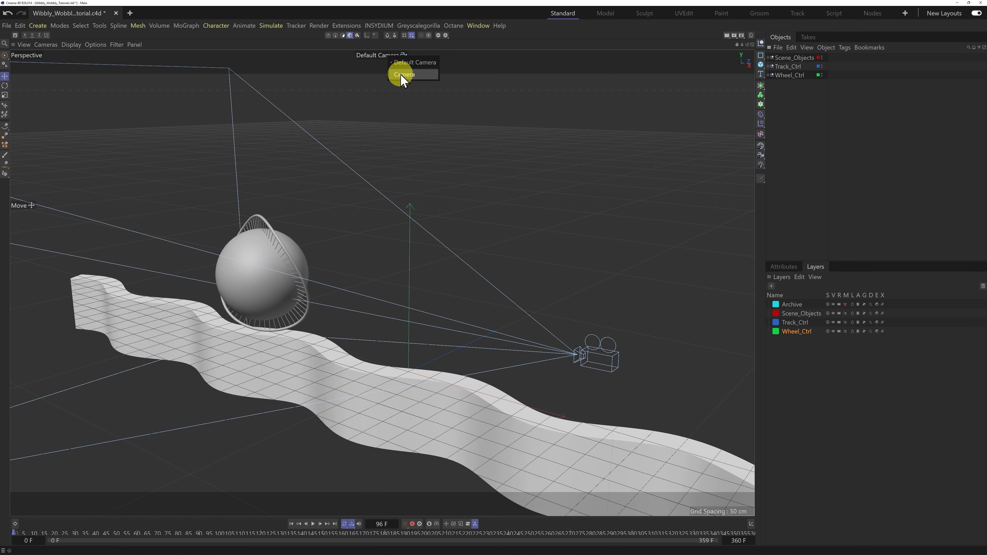
click(401, 72)
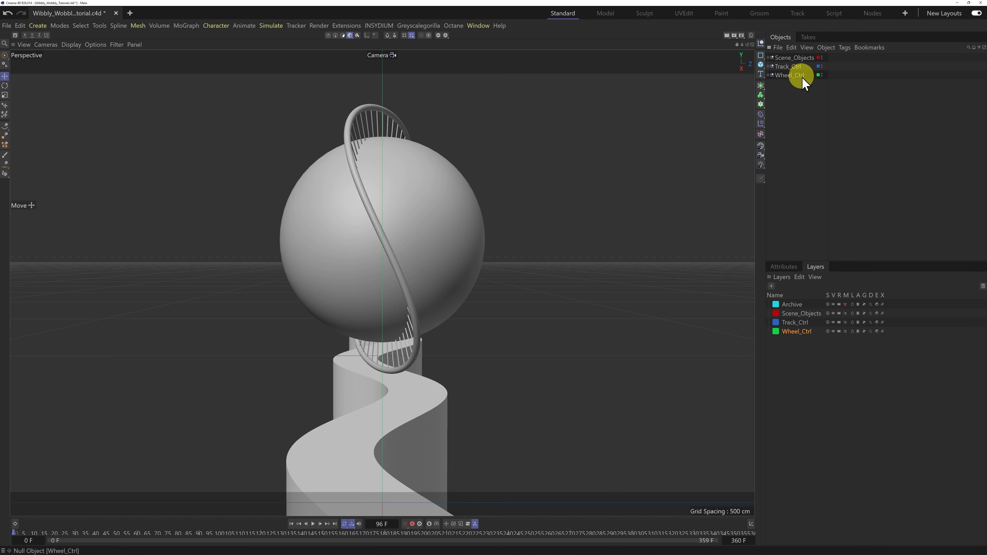
Step: Hide the Scene_Objects layer from the object list and the viewport, and look through the Default Camera
click(846, 314)
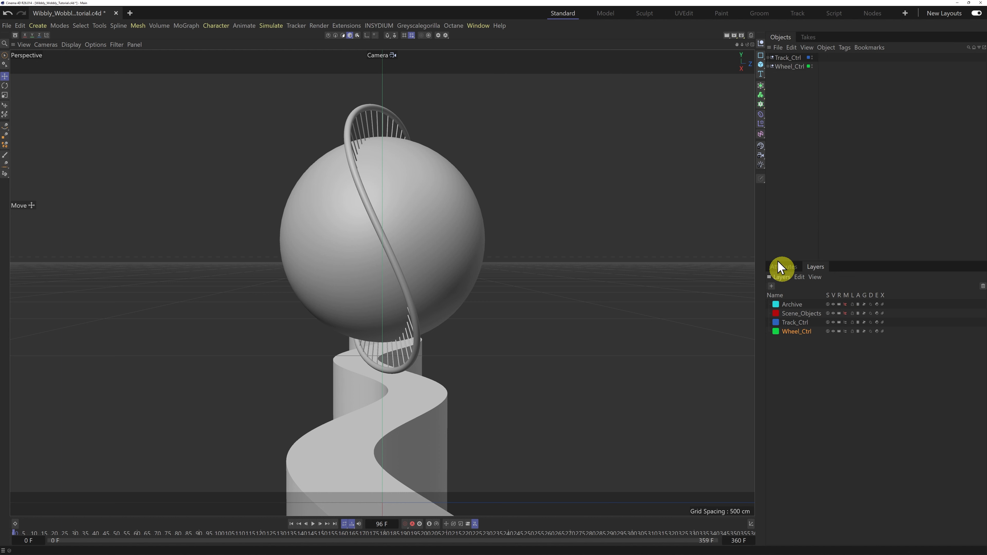
click(375, 58)
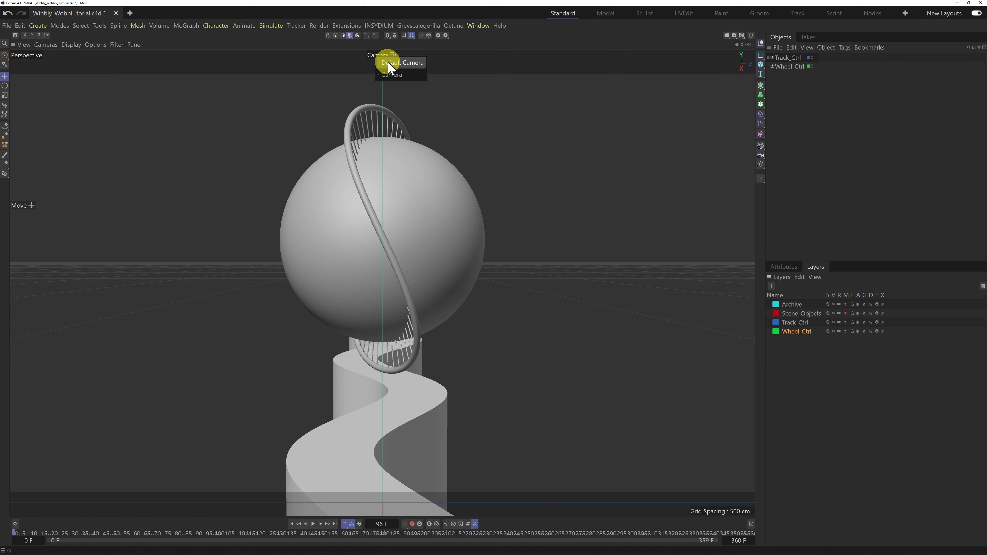
click(388, 63)
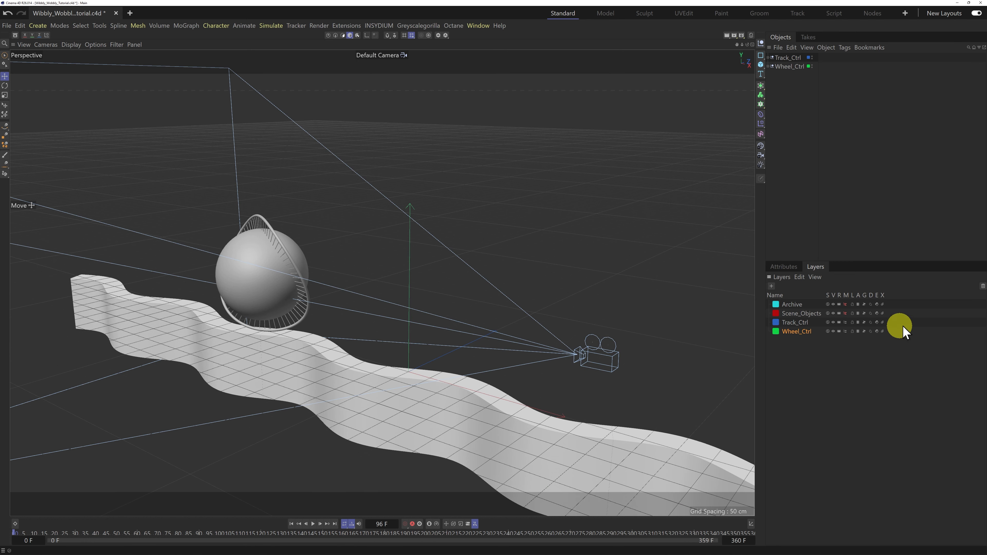
click(833, 313)
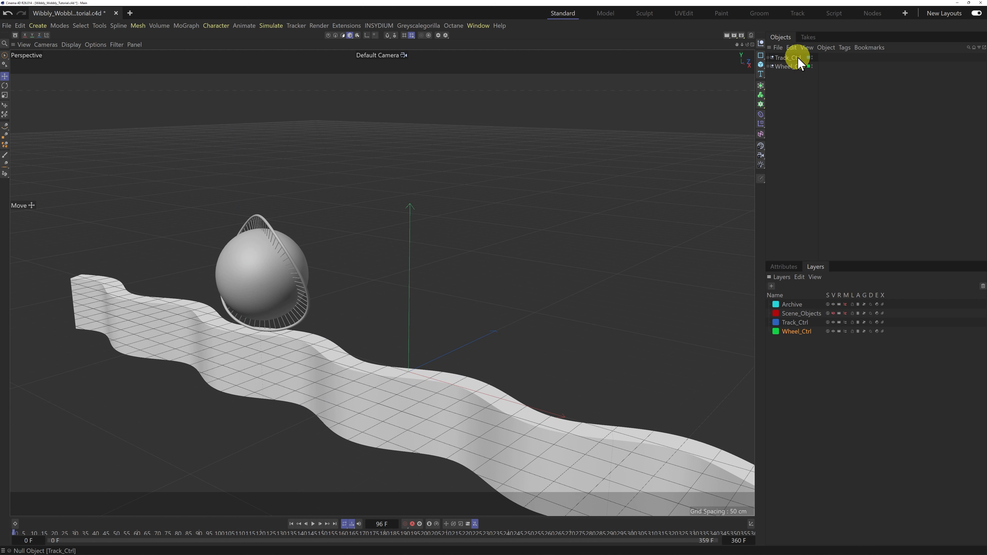
Step: Expand Wheel_Ctrl, disable animation for the Track_Ctrl and Wheel_Ctrl layers and set the current frame to 0
click(772, 66)
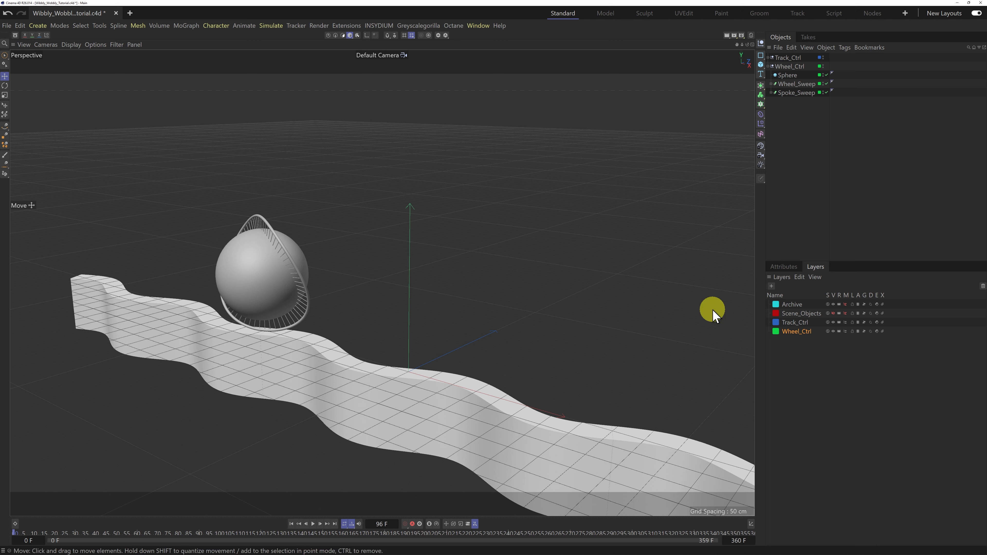
click(858, 331)
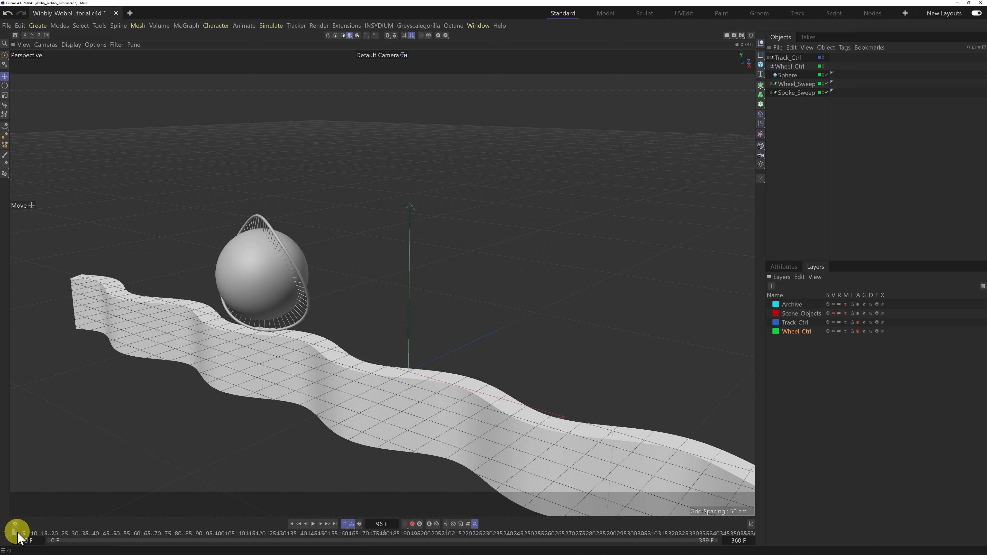
drag(19, 539, 2, 511)
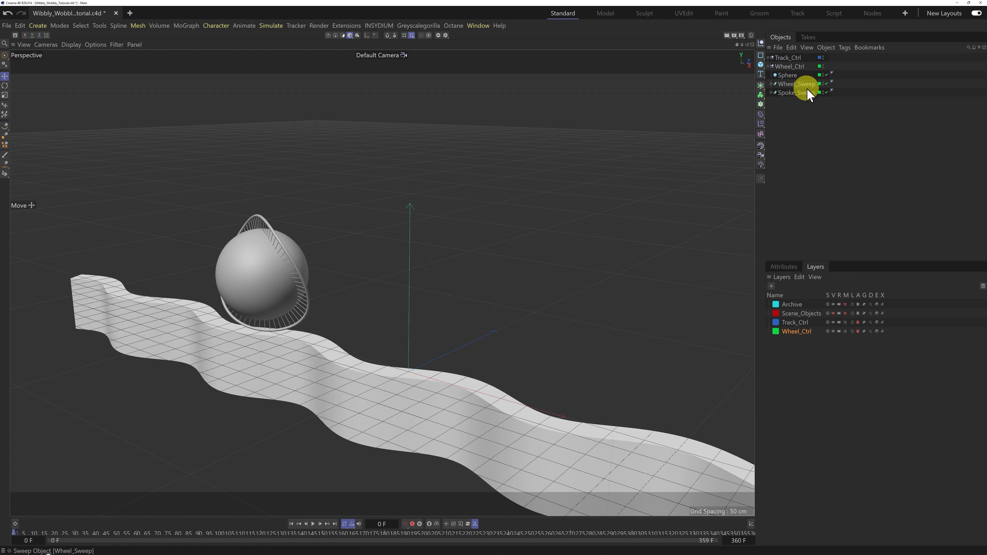
Step: Duplicate Sphere and Wheel_Sweep outside Wheel_Ctrl and group the copies under a null
click(789, 76)
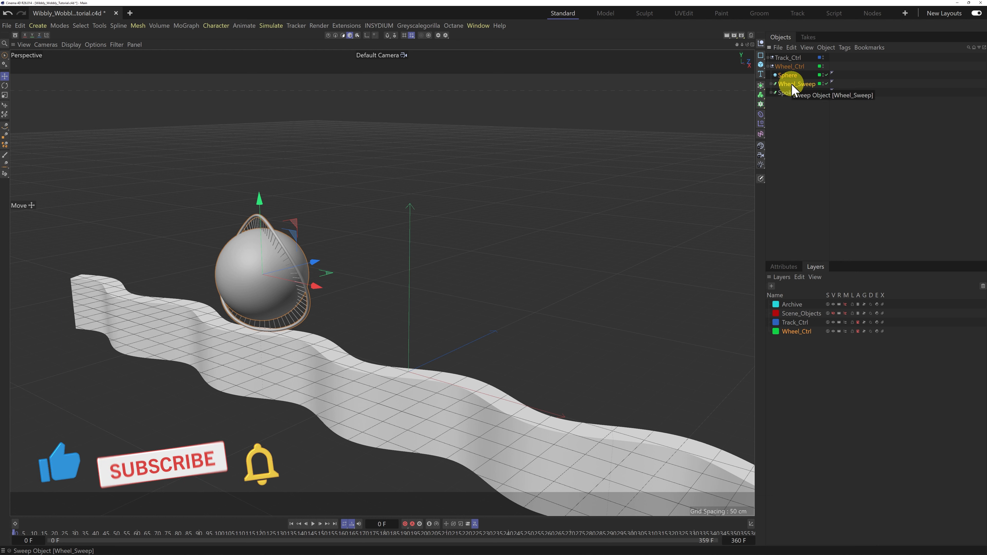
ctrl+drag(793, 90, 796, 117)
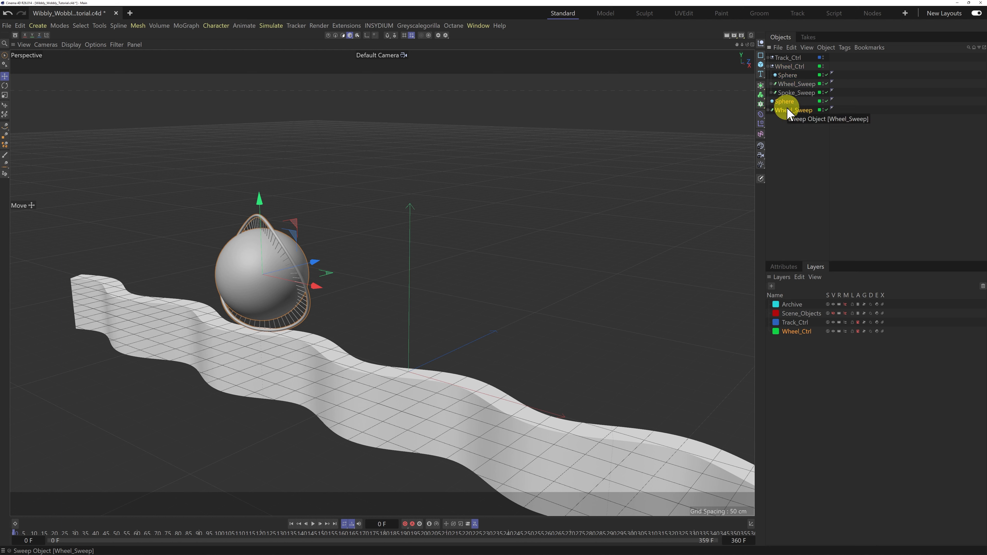
key(alt+g)
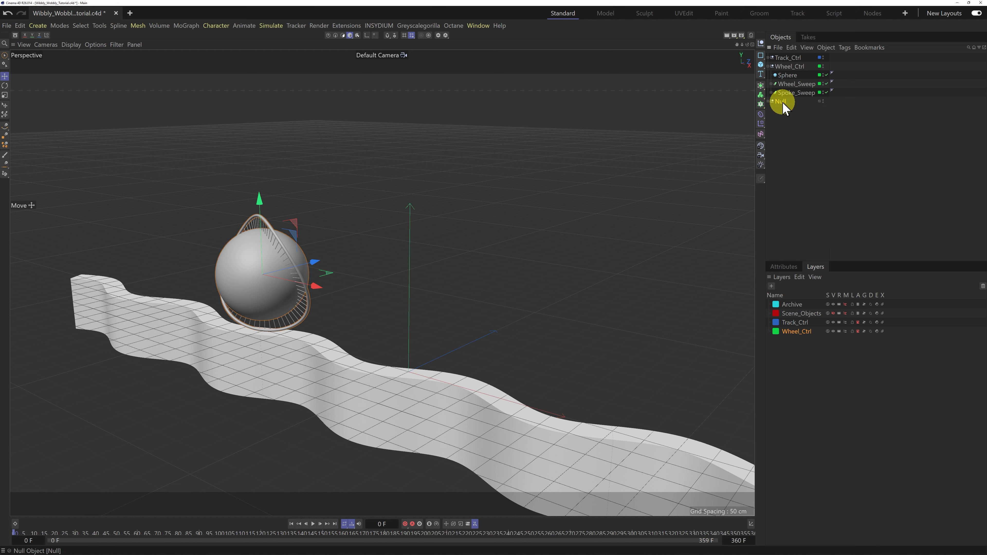
Step: Select the new null with its children and remove them all from their layer
click(769, 101)
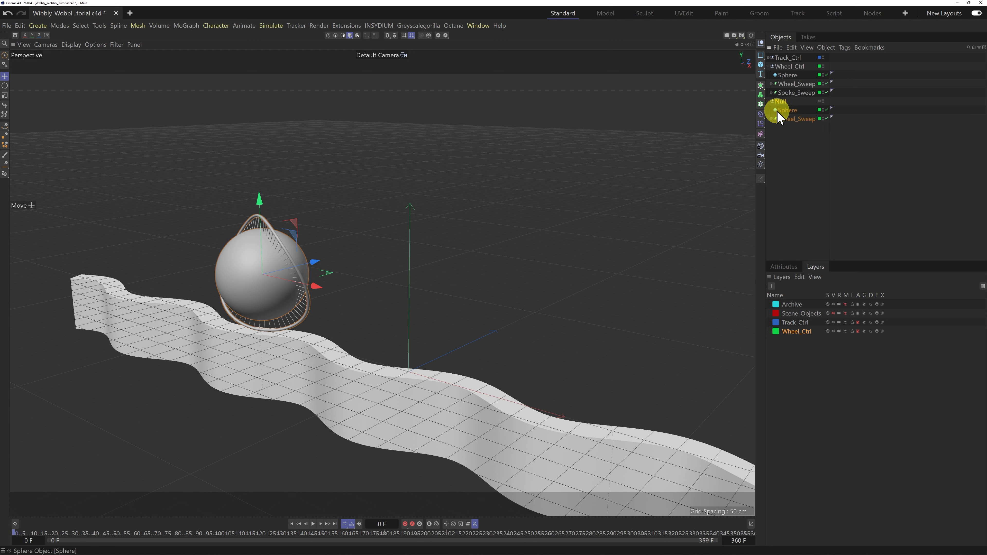
right_click(783, 103)
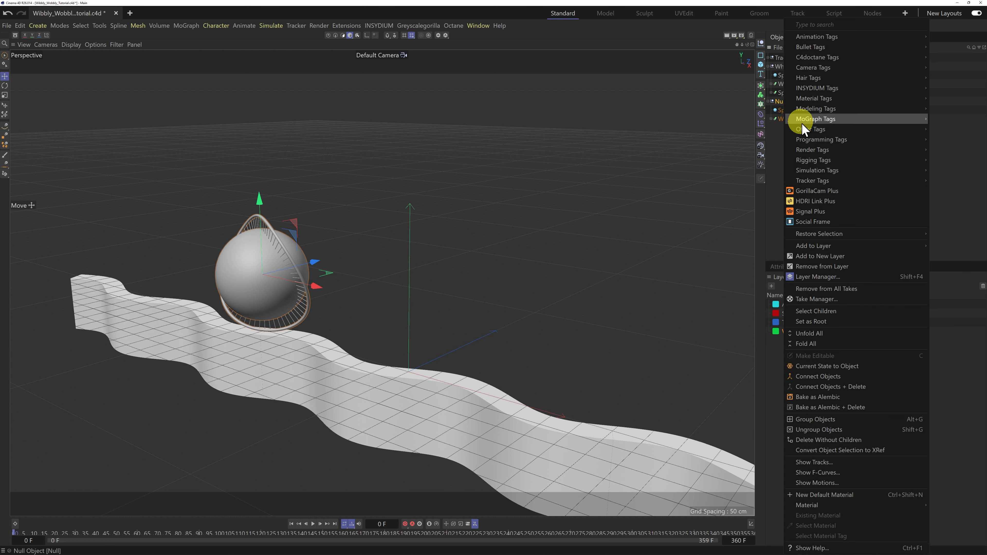
click(826, 313)
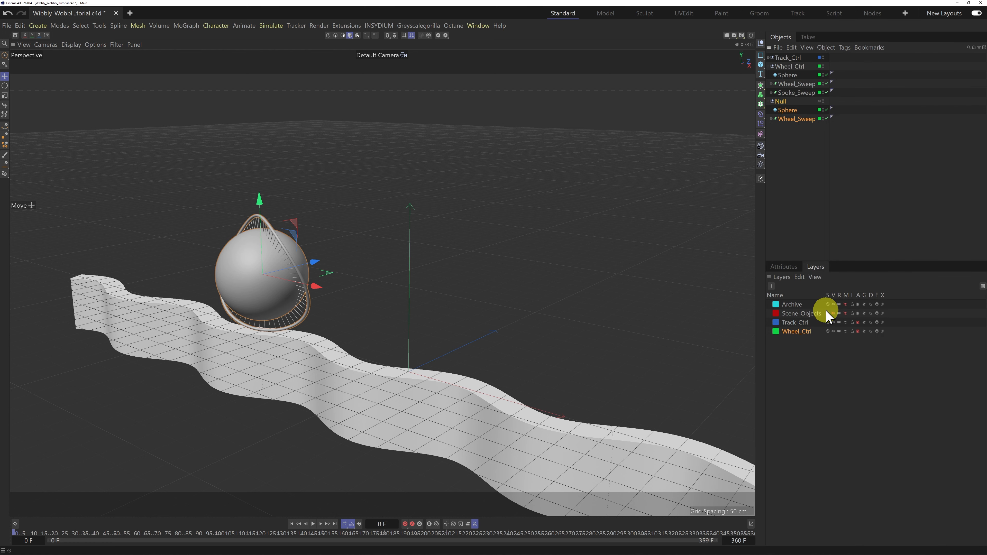
right_click(785, 101)
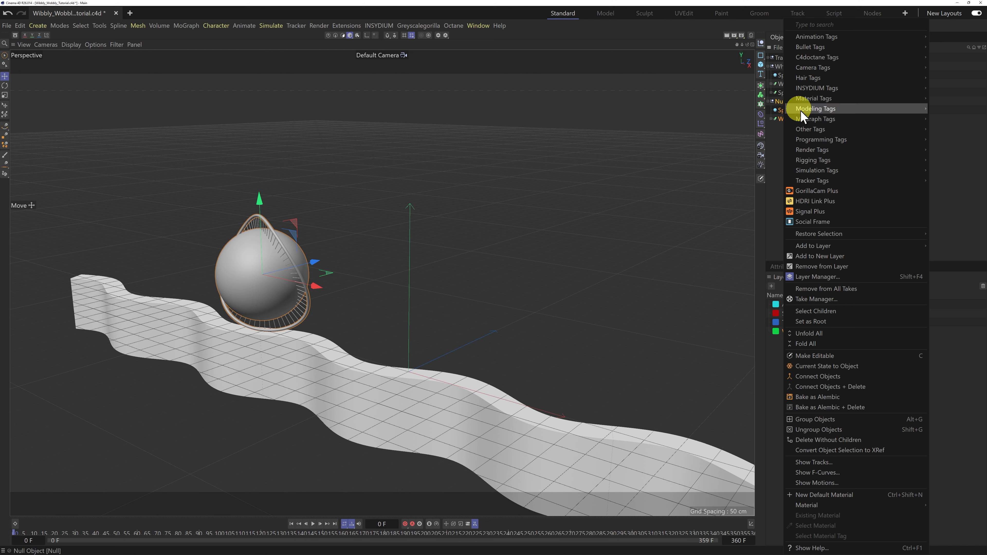
click(810, 267)
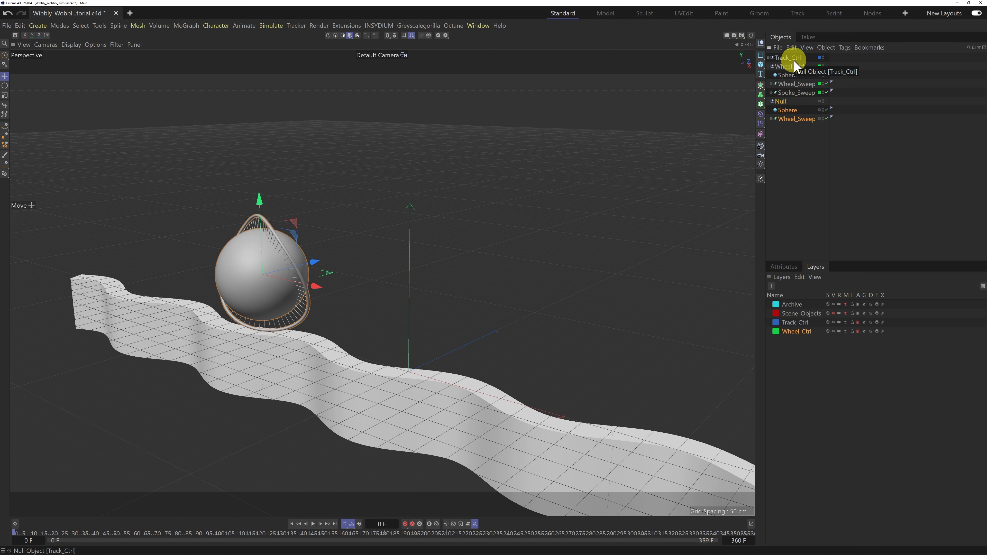
Step: Collapse Wheel_Ctrl and hide the Track_Ctrl and Wheel_Ctrl layers from both the object list and the viewport
click(768, 67)
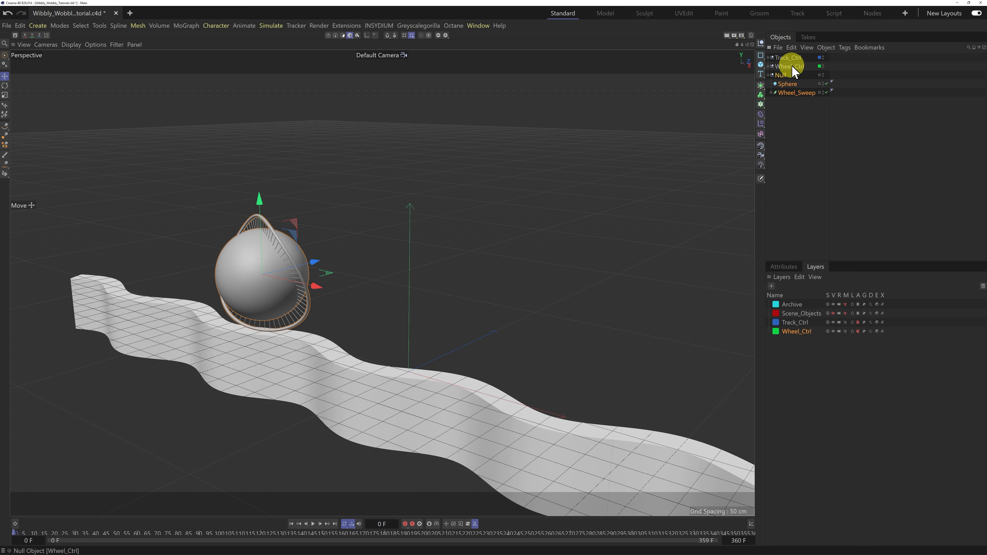
click(846, 323)
click(846, 332)
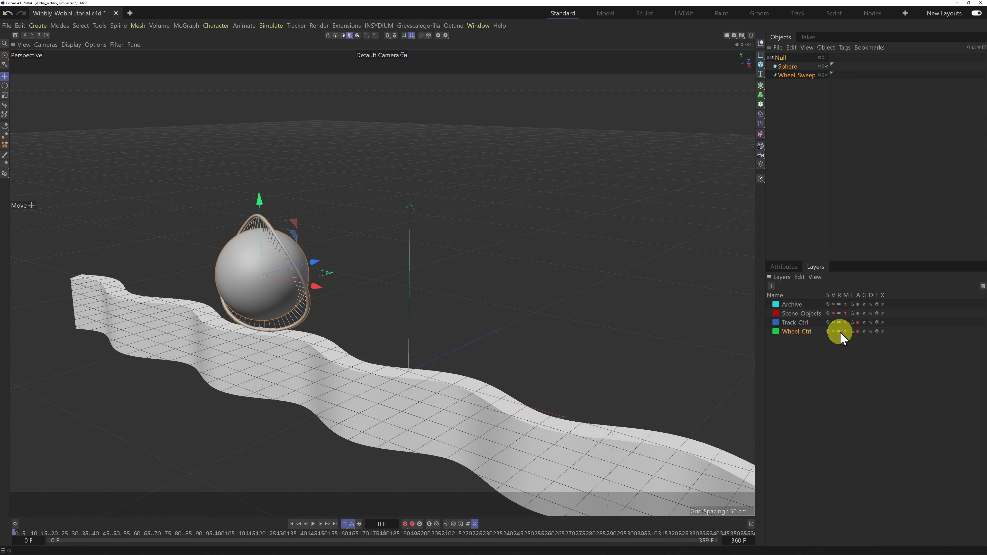
click(833, 314)
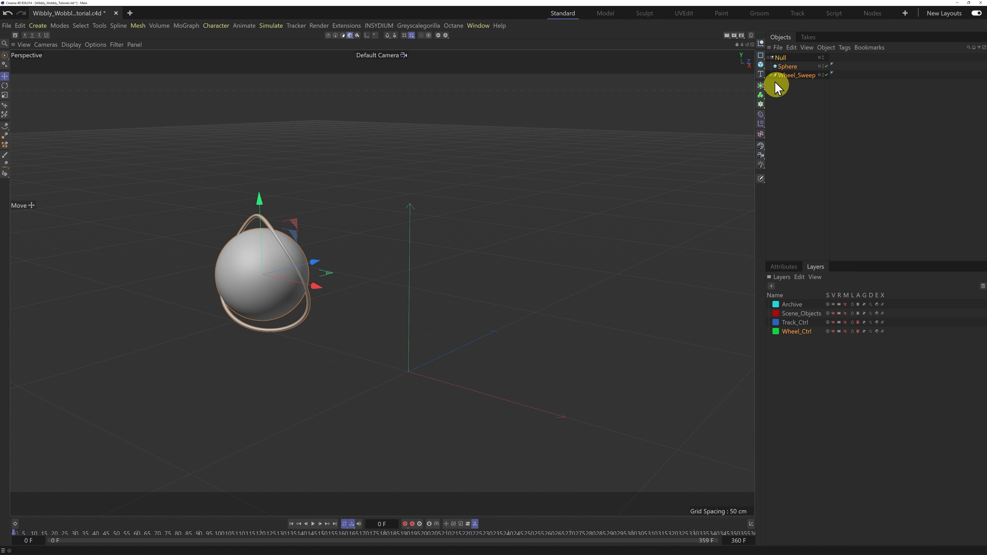
Step: Expand the duplicated Wheel_Sweep and delete its Circle profile, keeping the Wheel spline
click(793, 111)
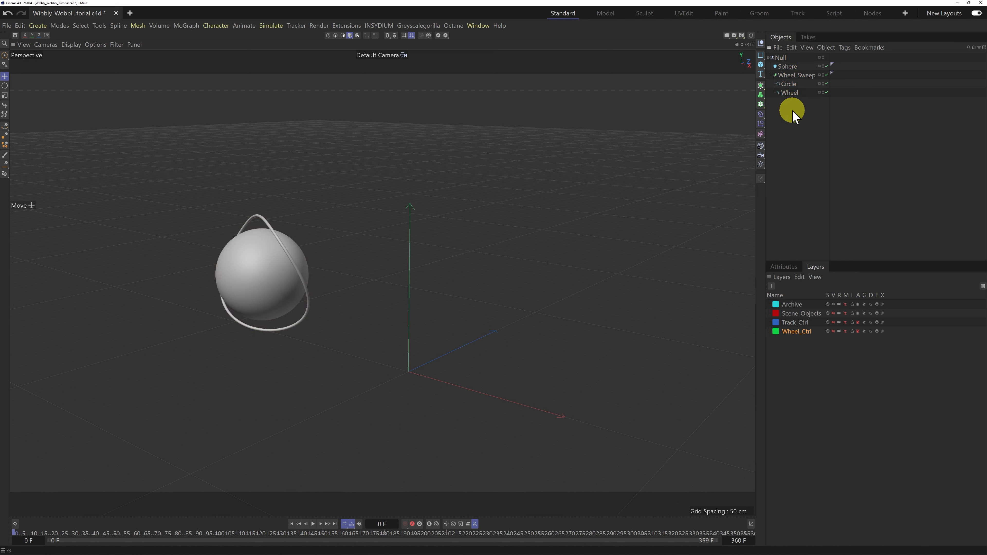
click(792, 84)
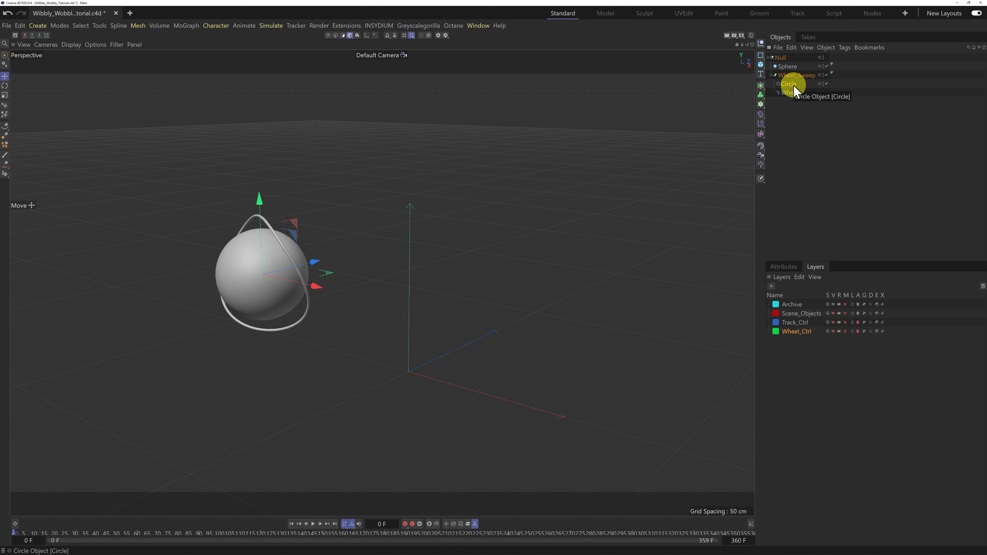
key(Delete)
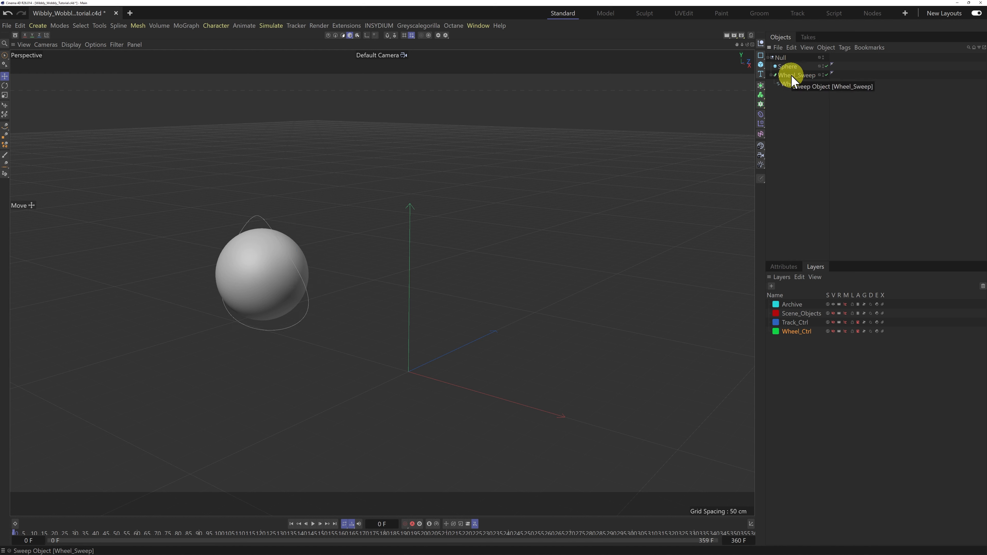
Step: Add a Rectangle spline as the profile of Wheel_Sweep, with a width of 10 cm and a height of 30 cm
click(796, 76)
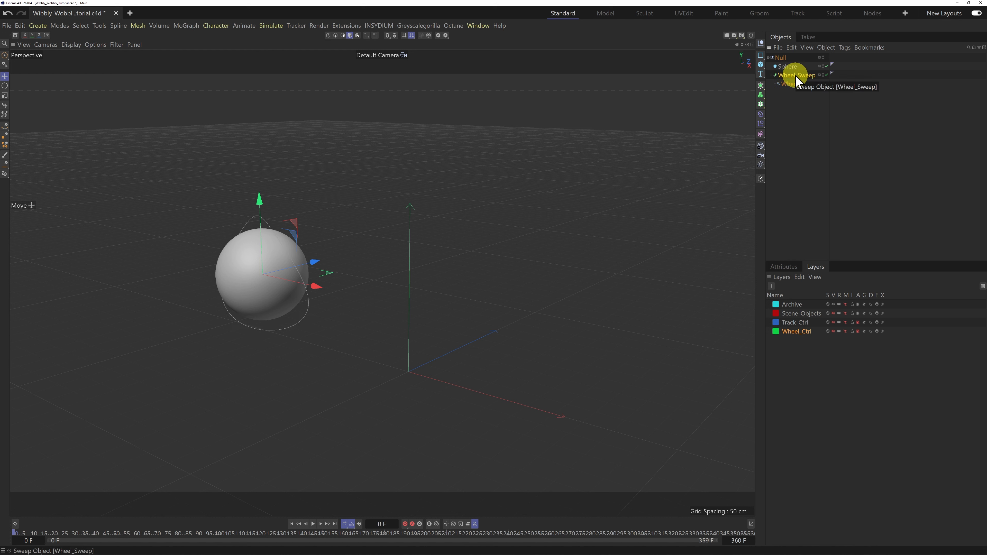
key(Delete)
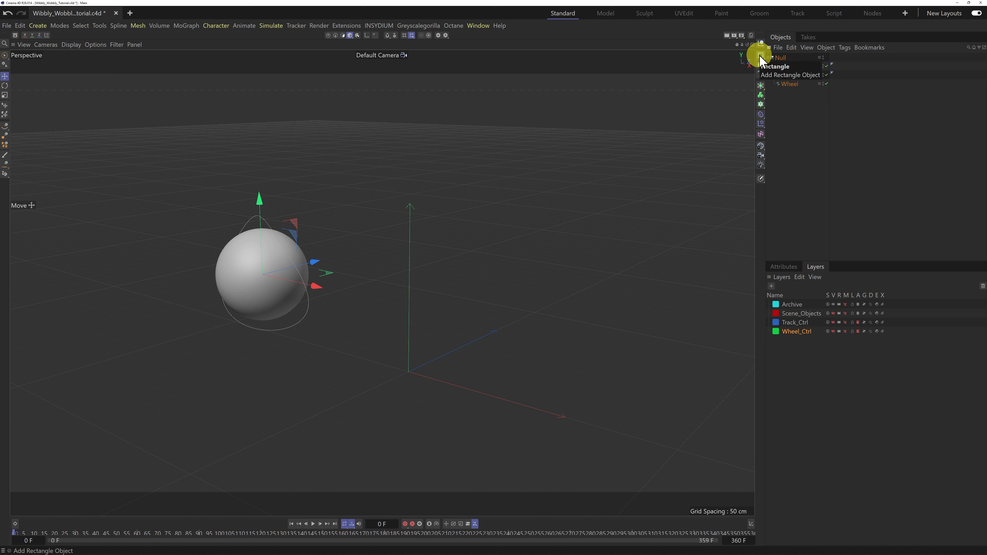
click(761, 59)
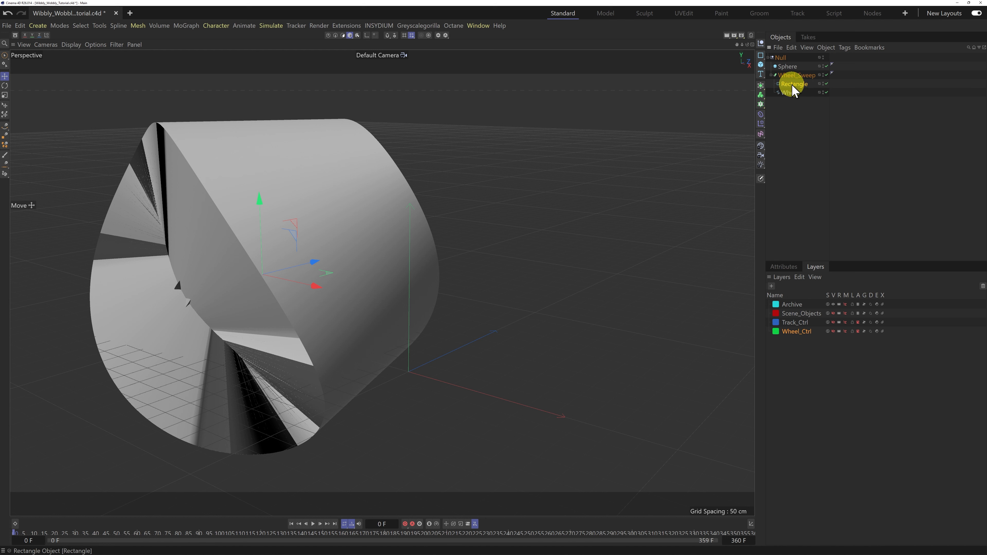
click(784, 269)
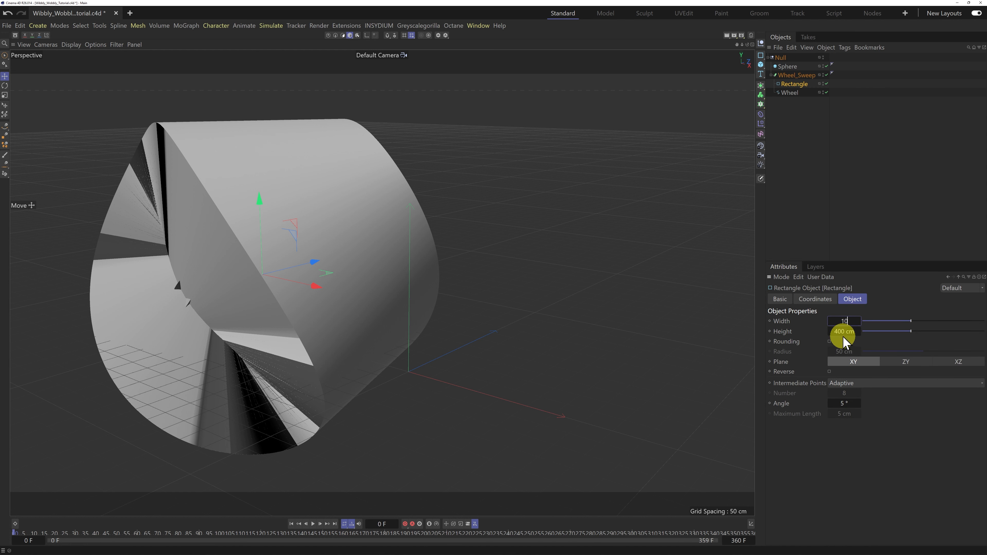
click(842, 332)
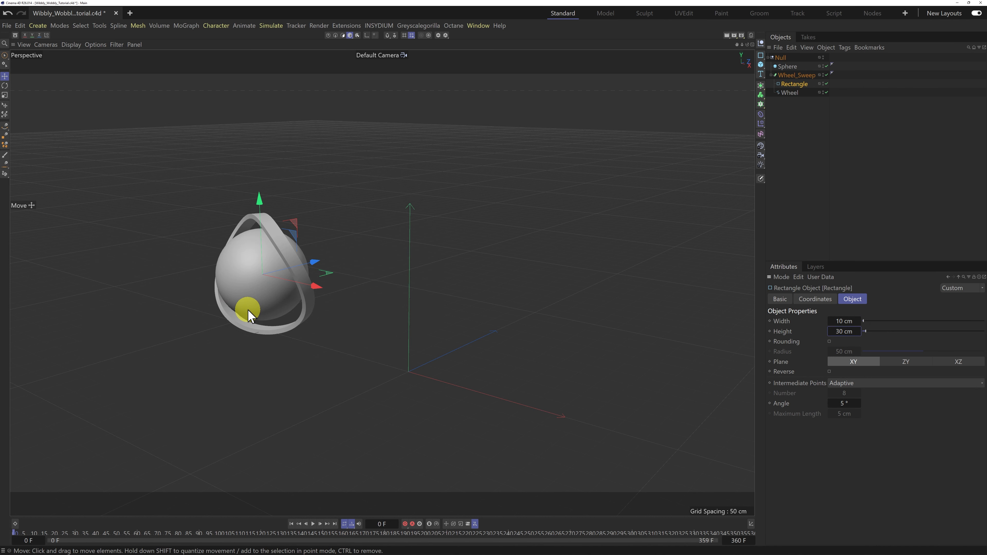
Step: Set the Rectangle profile's width to 90 cm so the sweep cuts deep into the sphere
scroll(216, 249, up, 4)
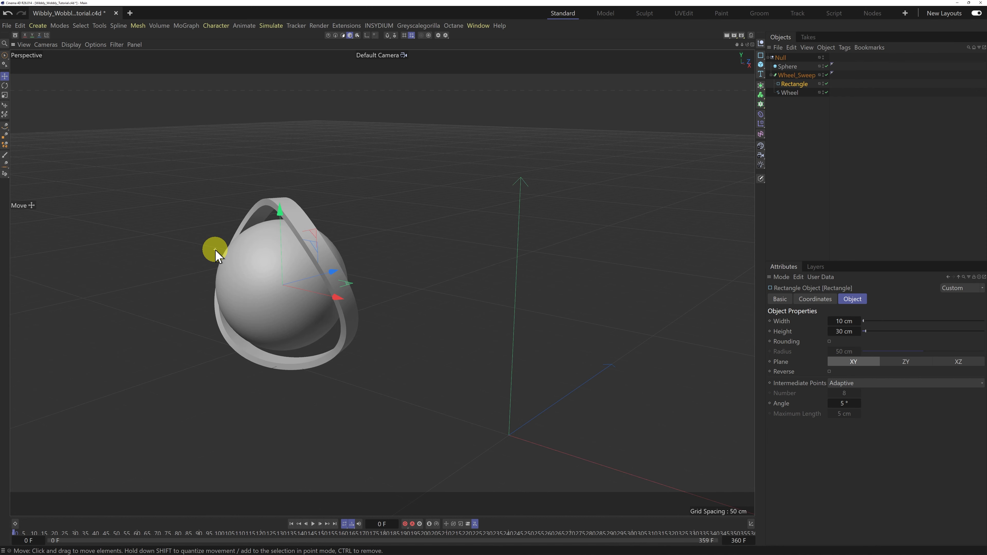
scroll(216, 250, up, 4)
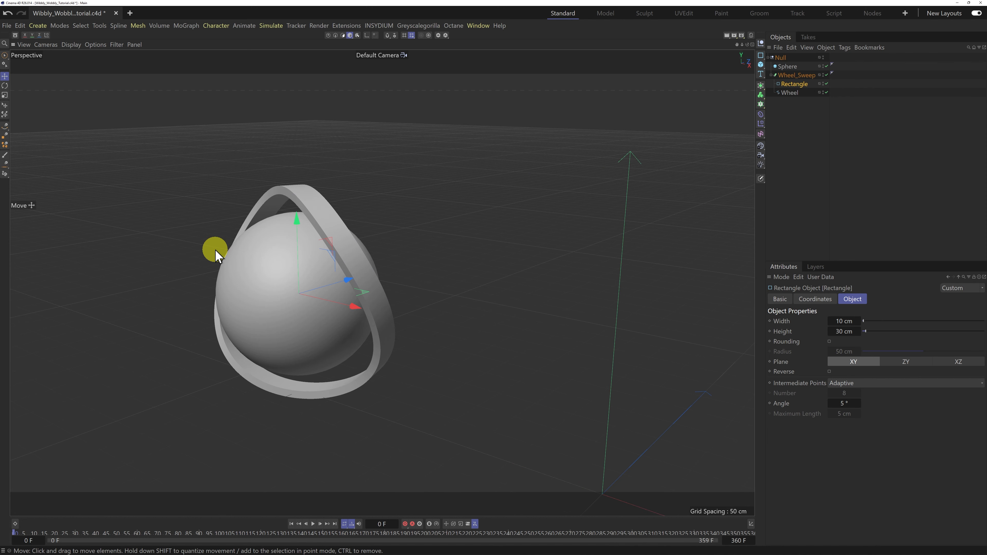
scroll(234, 293, up, 4)
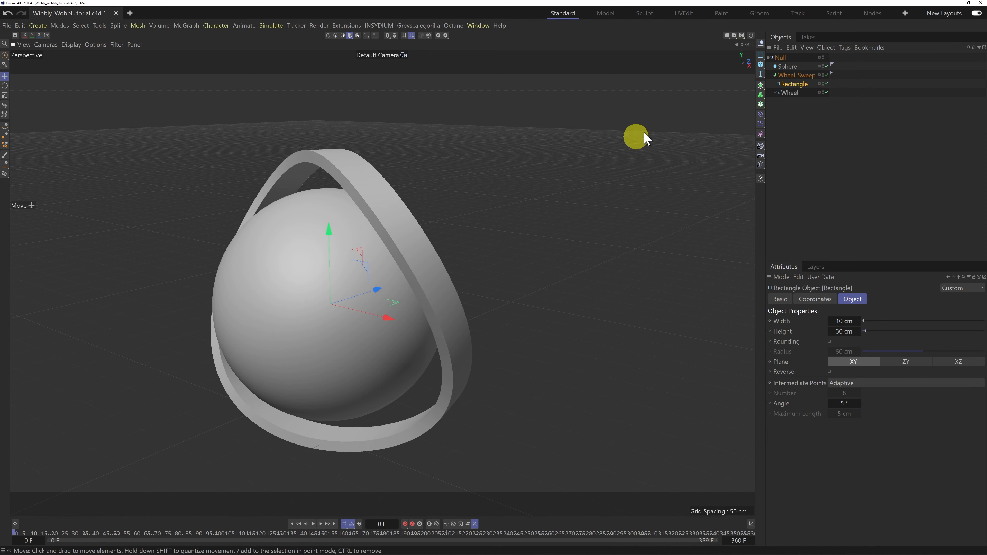
drag(735, 43, 519, 260)
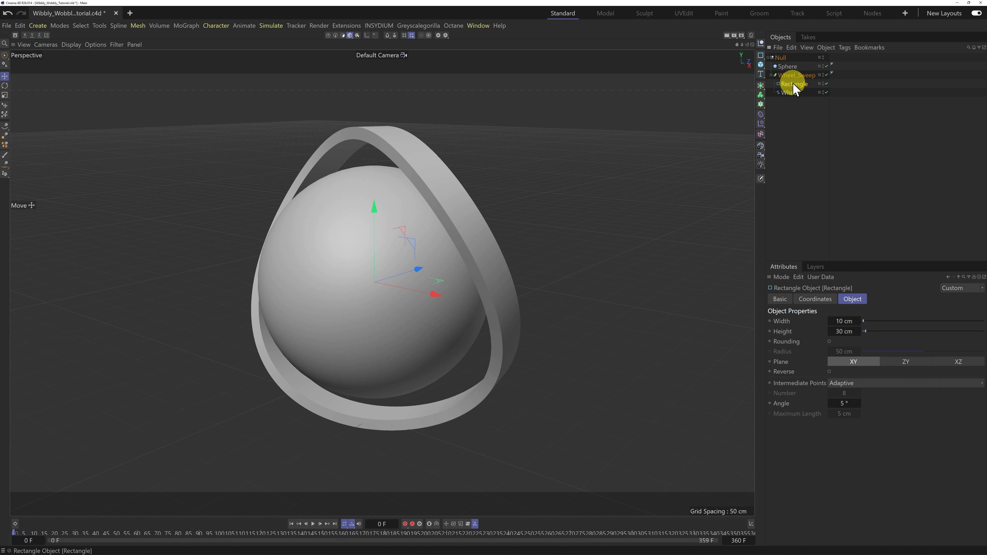
click(841, 320)
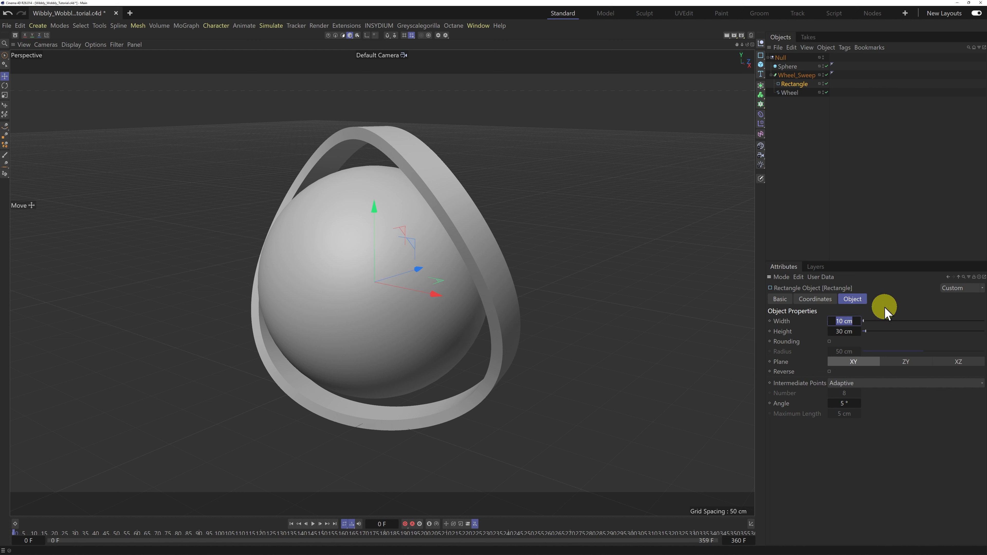
text(90)
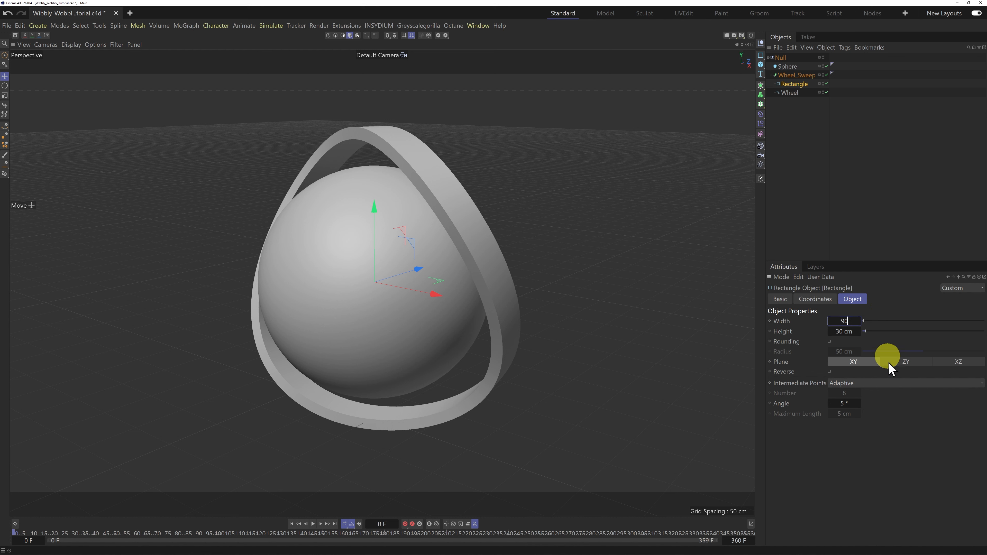
key(Return)
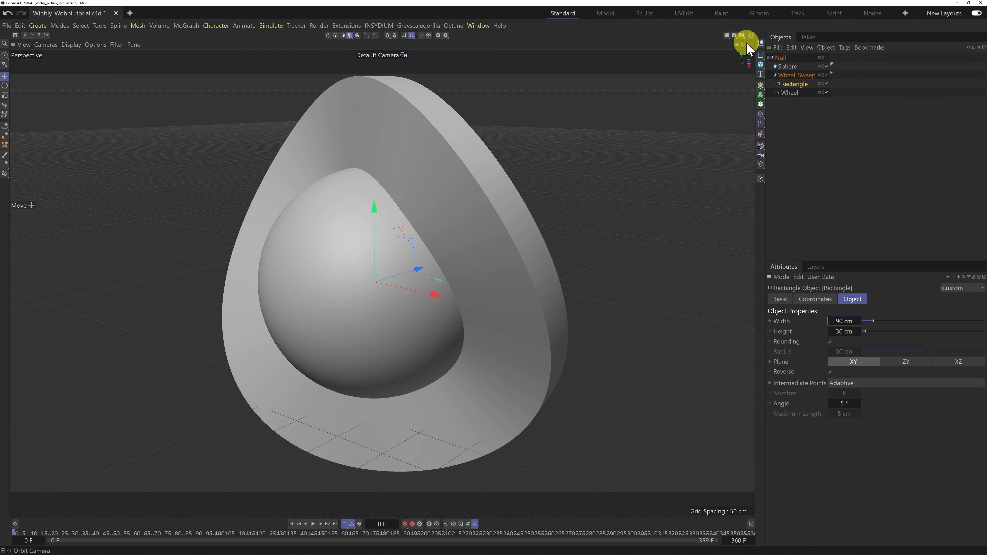
drag(747, 44, 487, 274)
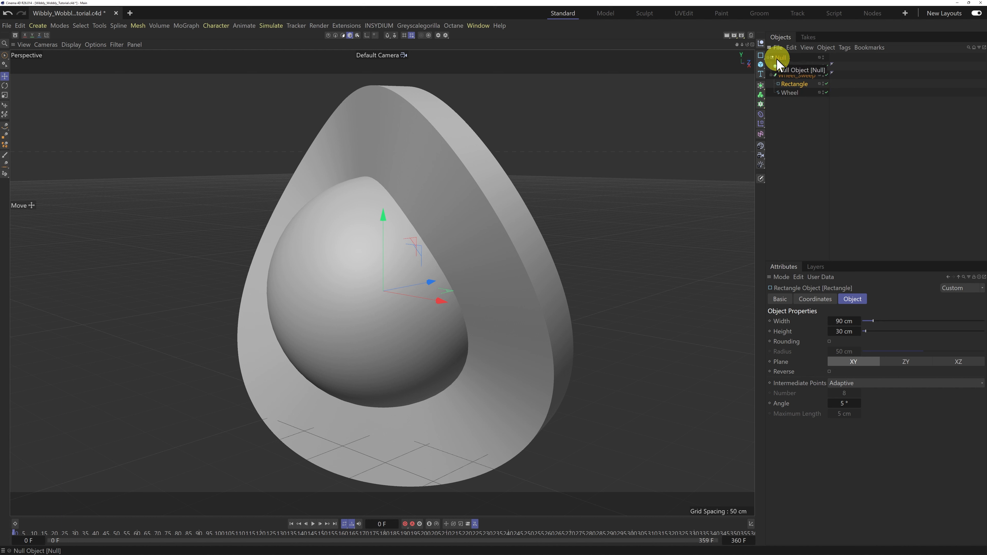
Step: Collapse and duplicate the null, then name the two groups Volume and Boole
click(769, 57)
click(783, 60)
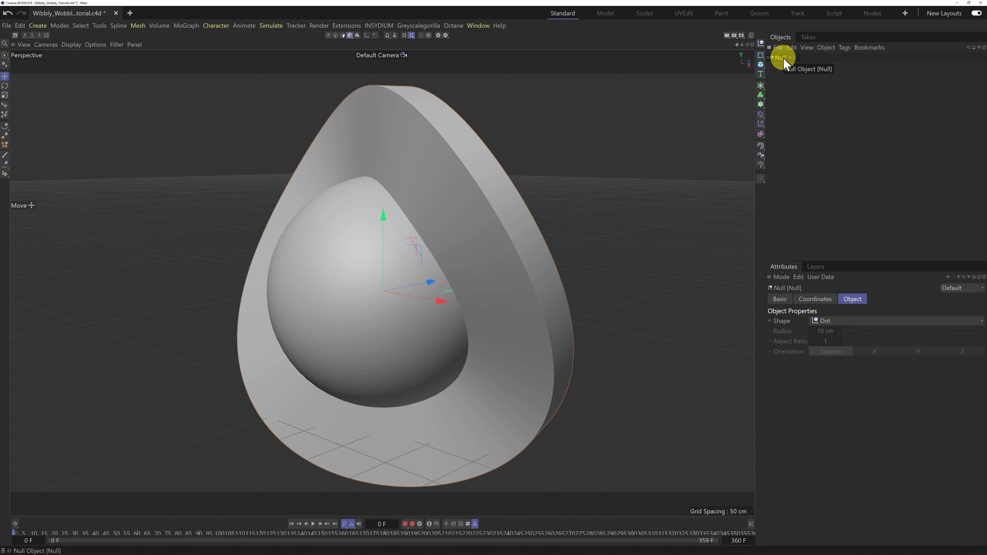
ctrl+drag(784, 58, 783, 71)
double_click(781, 57)
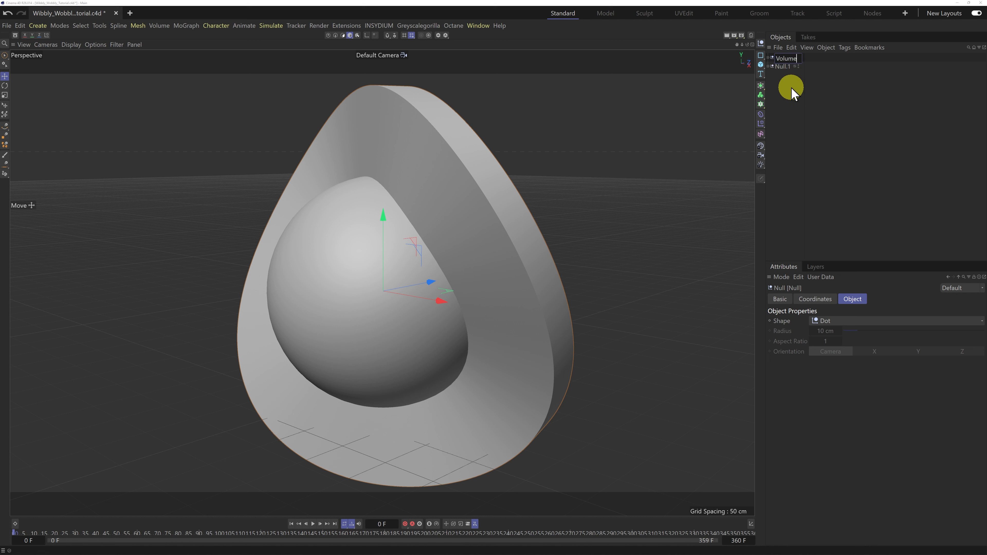
double_click(785, 67)
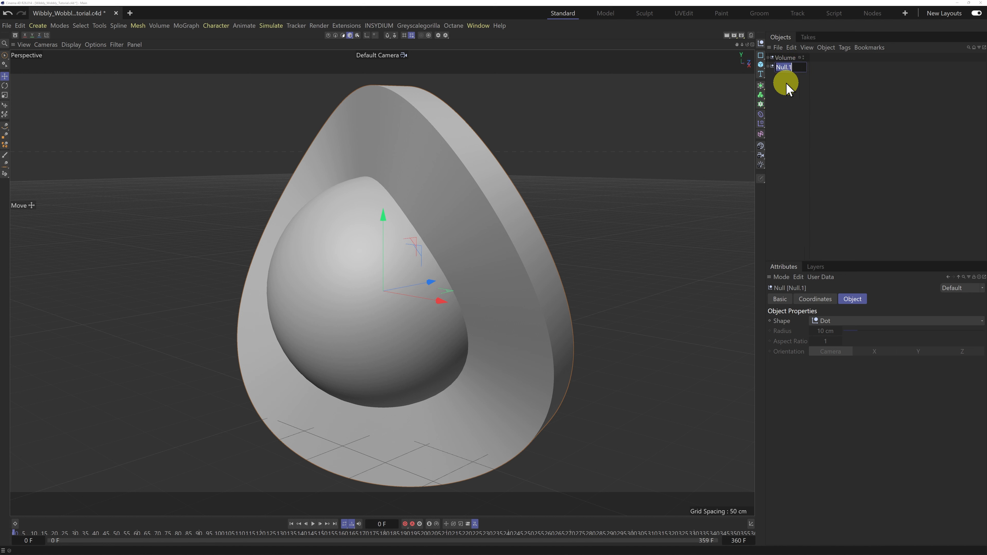
text(Boole)
key(Return)
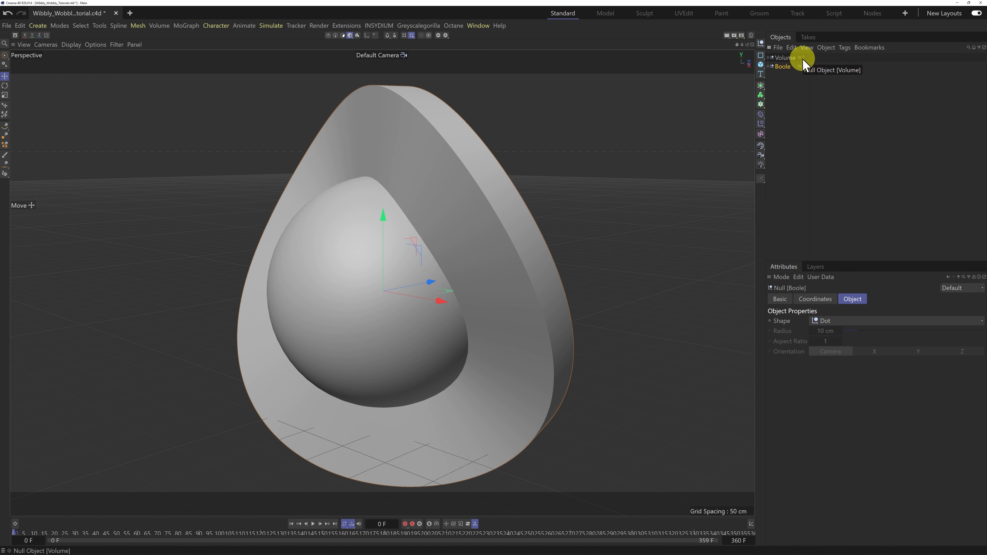
Step: Hide the Volume group and add a Boole generator inside the Boole null, with the Boolean type A subtract B
ctrl+click(803, 57)
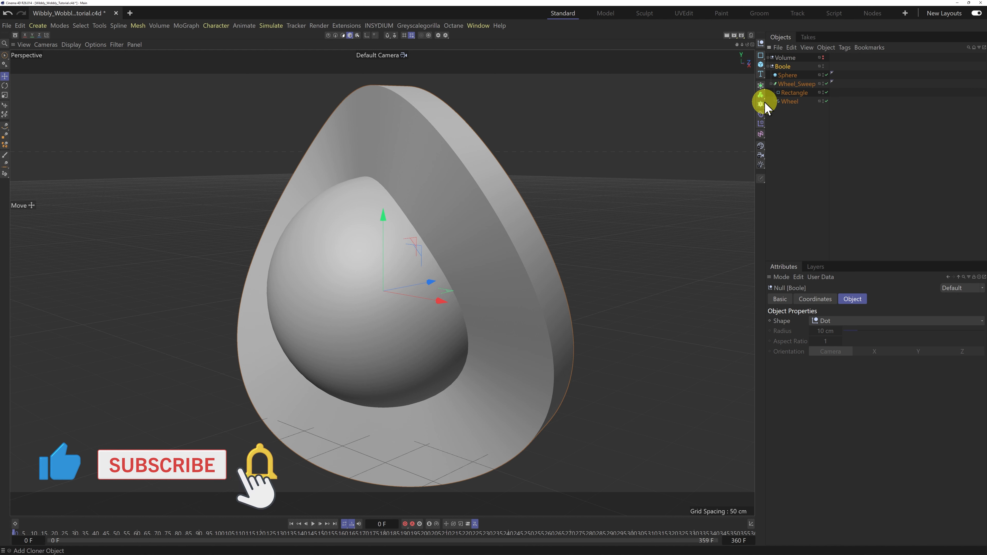
click(761, 86)
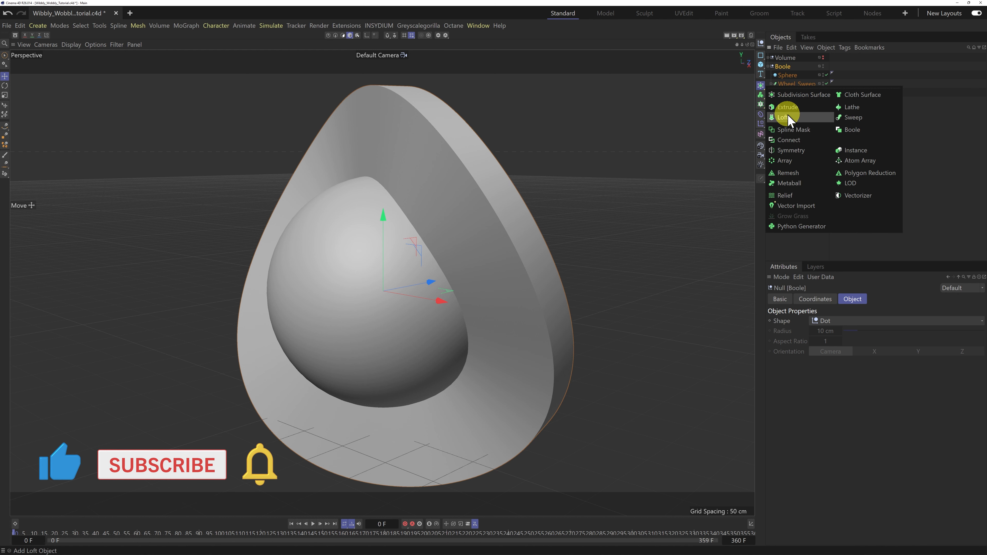
click(851, 132)
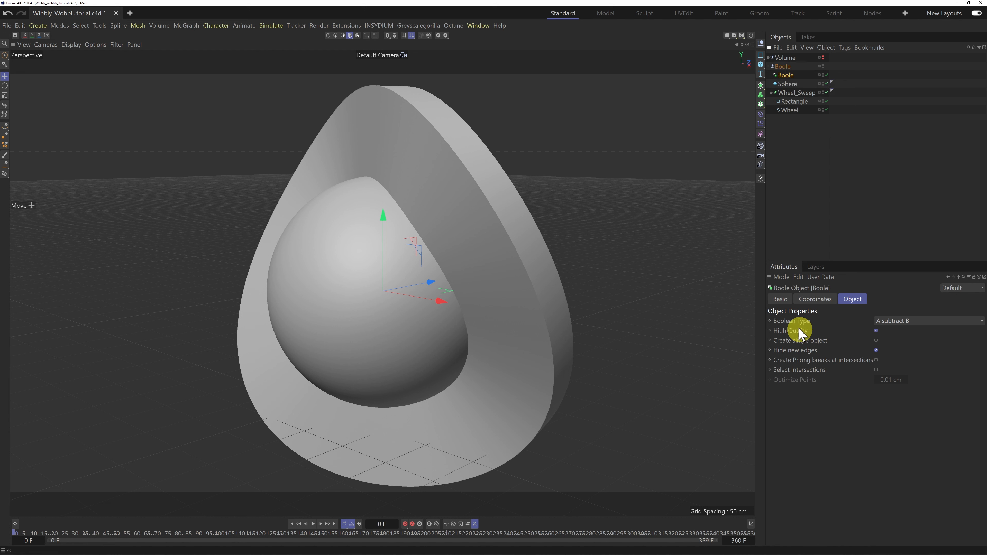
click(908, 321)
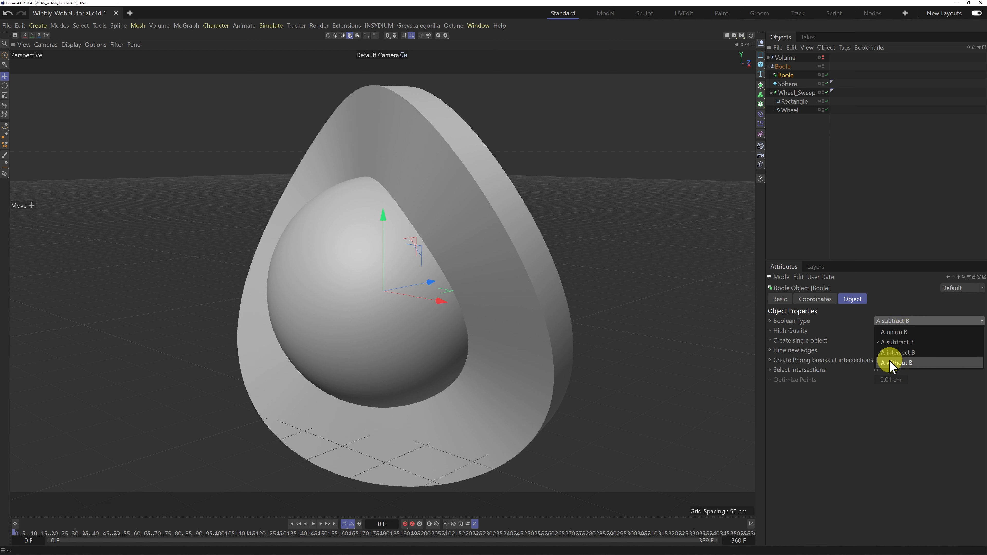
click(898, 343)
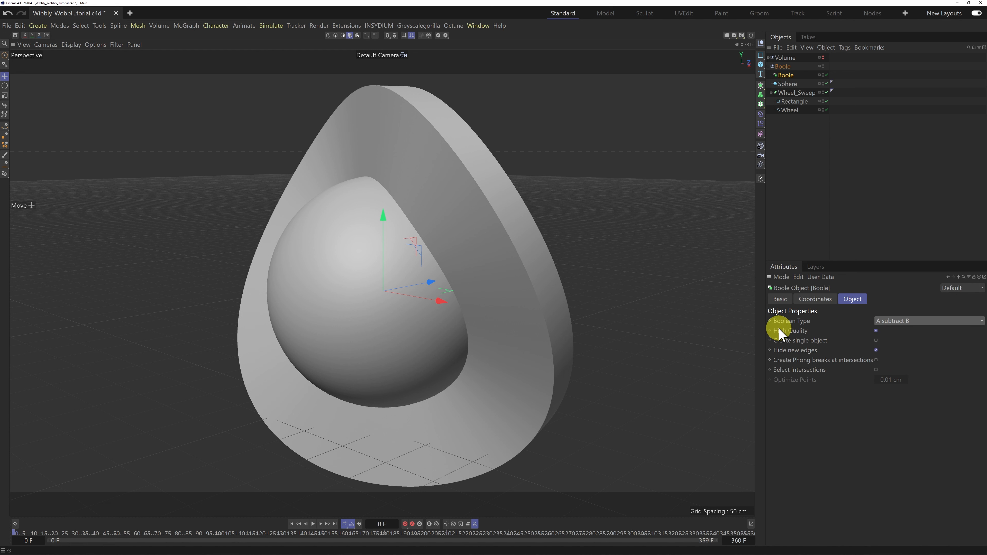
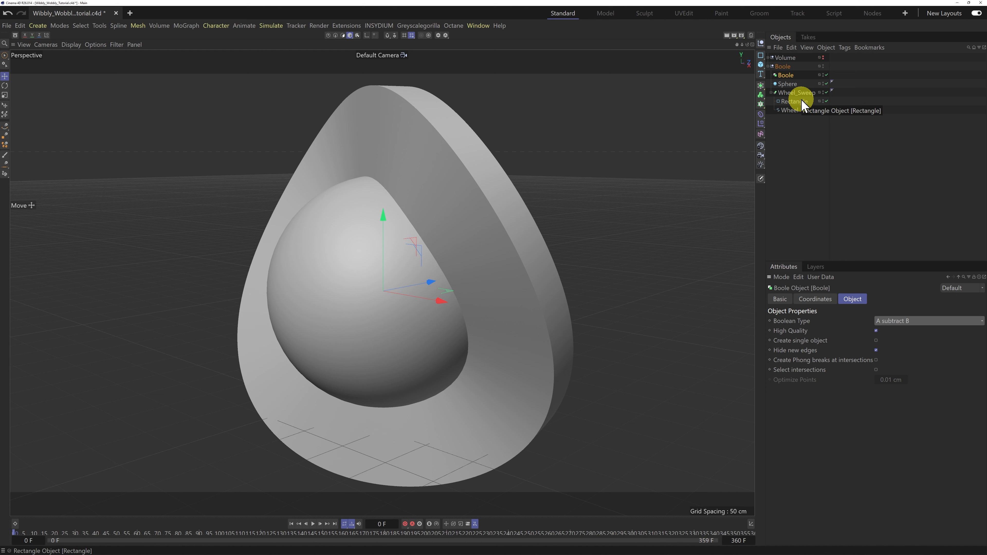
Step: Review the object properties of the Sphere, the Rectangle profile and the Wheel spline, including segments and intermediate points
click(787, 84)
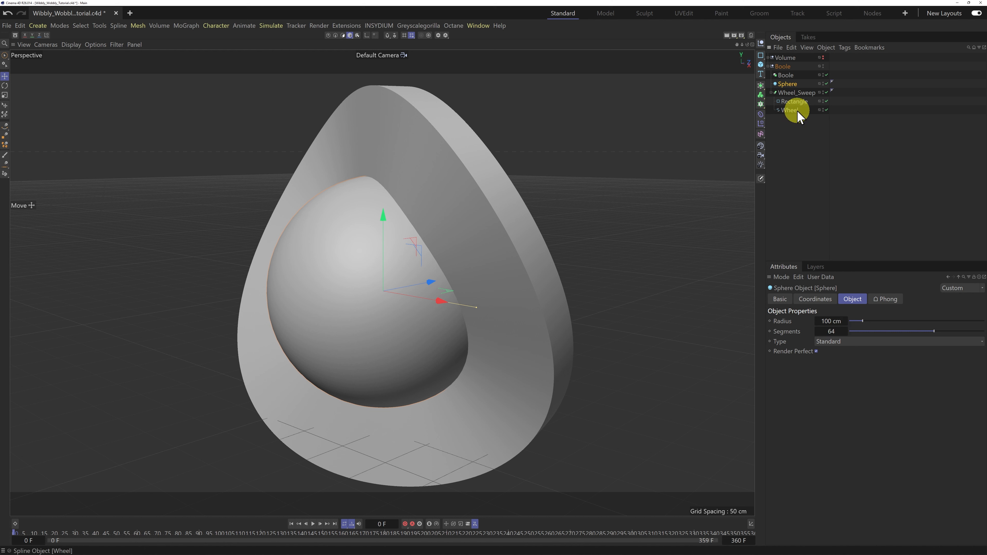
click(794, 102)
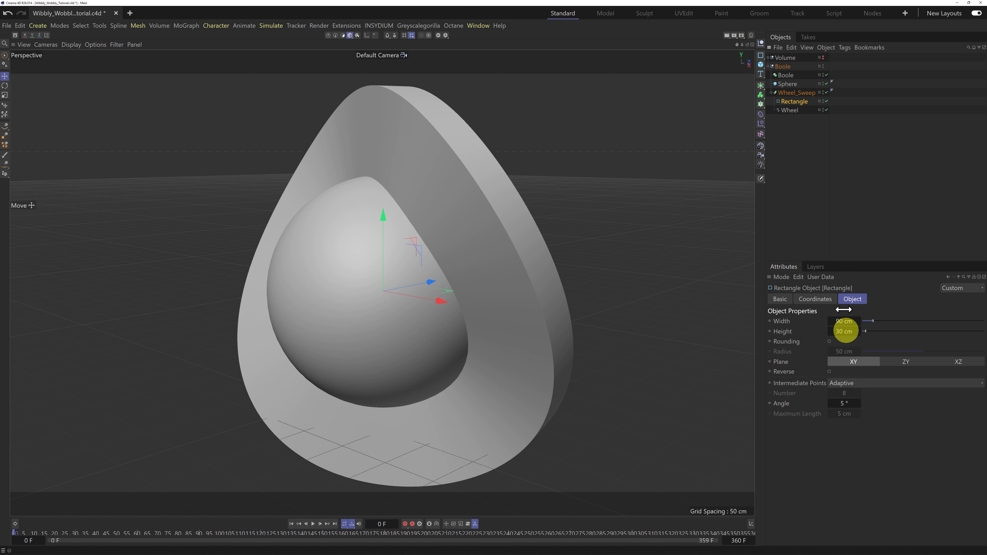
click(790, 110)
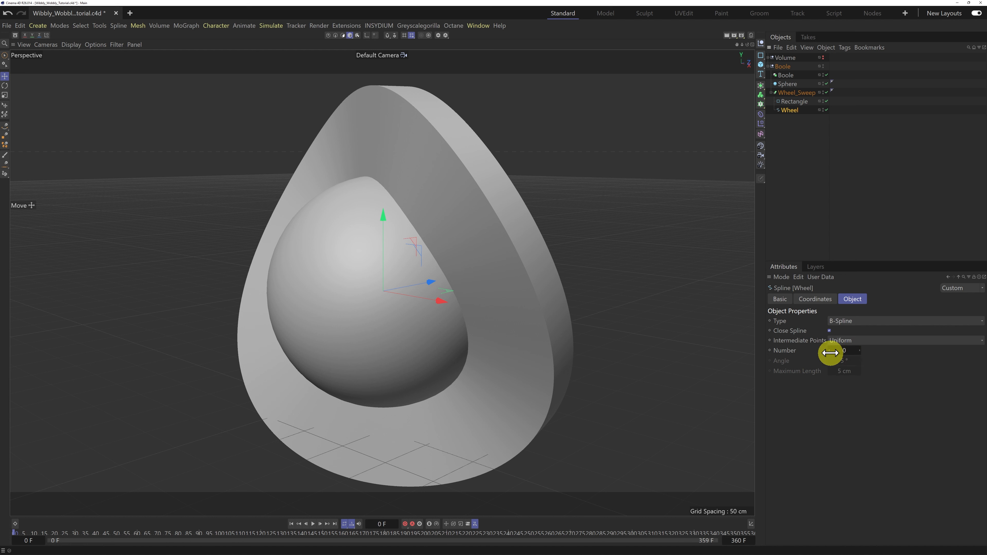
drag(830, 353, 851, 349)
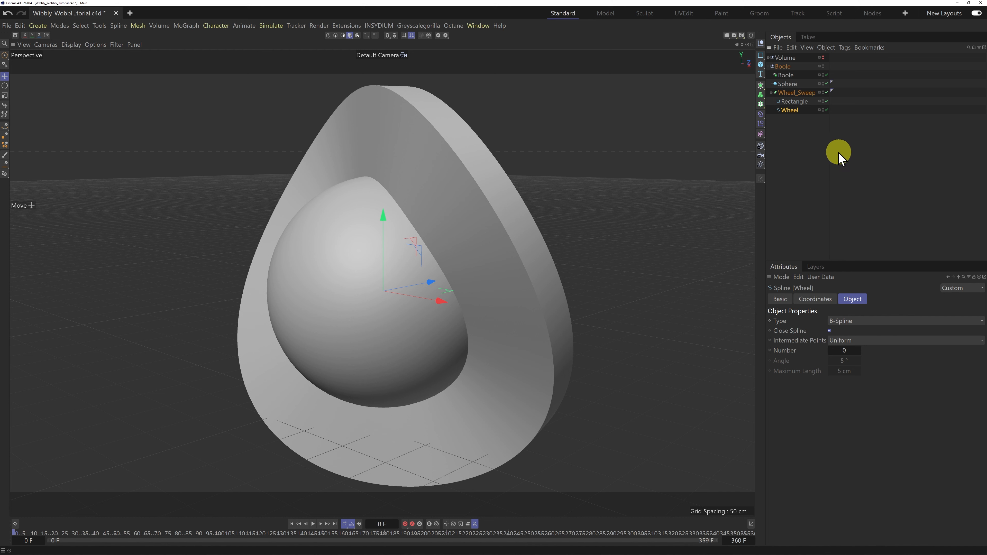
Step: Collapse Wheel_Sweep and nest Sphere and Wheel_Sweep under the Boole generator, with Sphere first
click(771, 92)
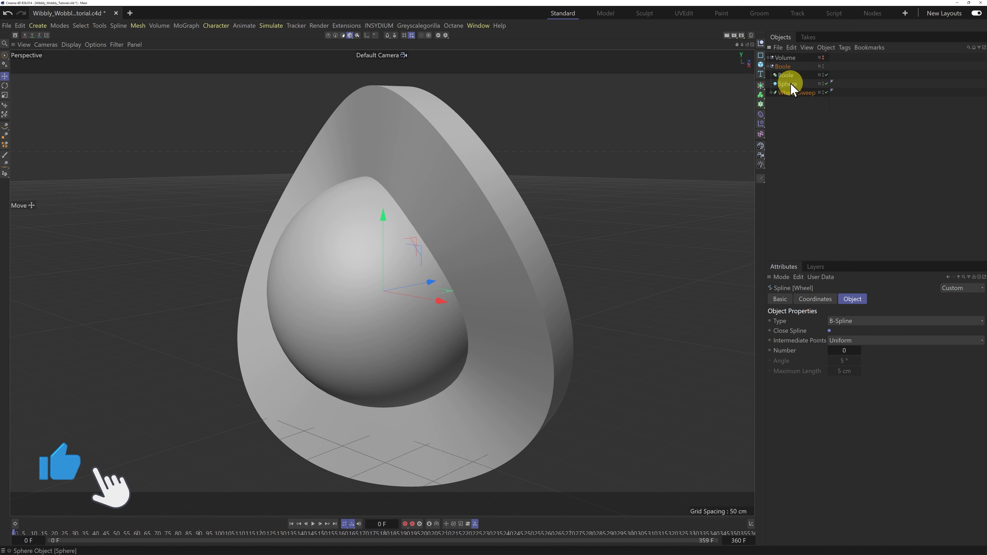
drag(795, 102, 791, 78)
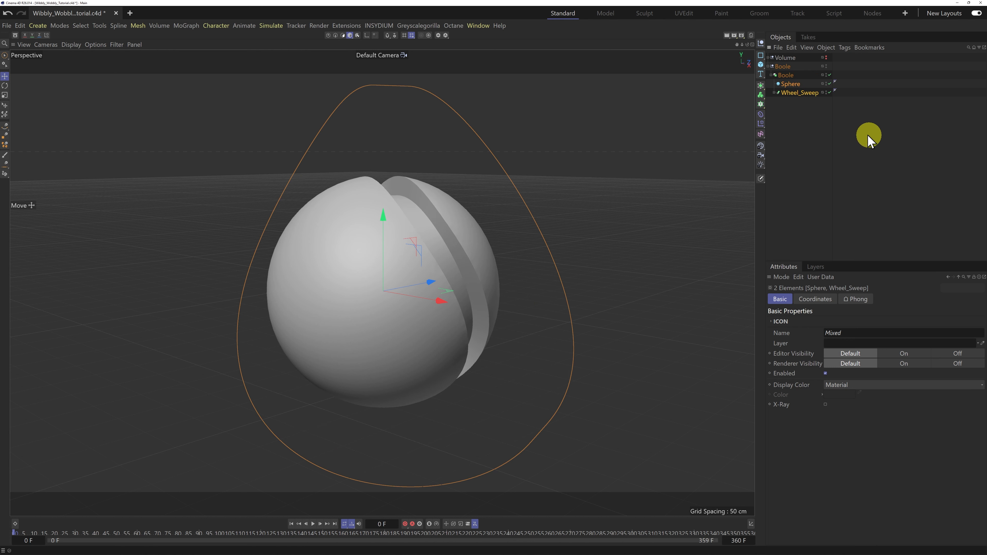
click(792, 152)
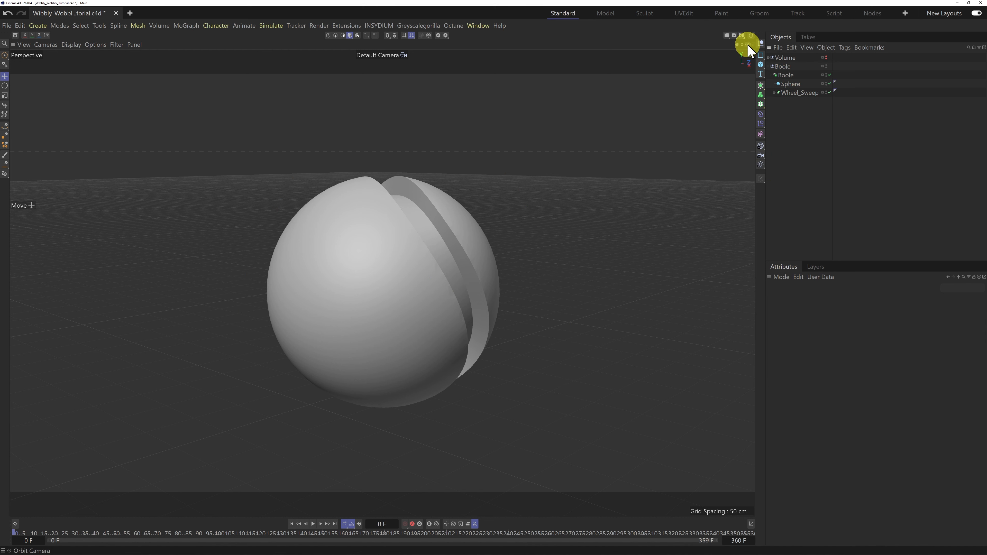
Step: Examine the groove cut into the sphere up close, checking the shading along its edges
drag(750, 51, 477, 275)
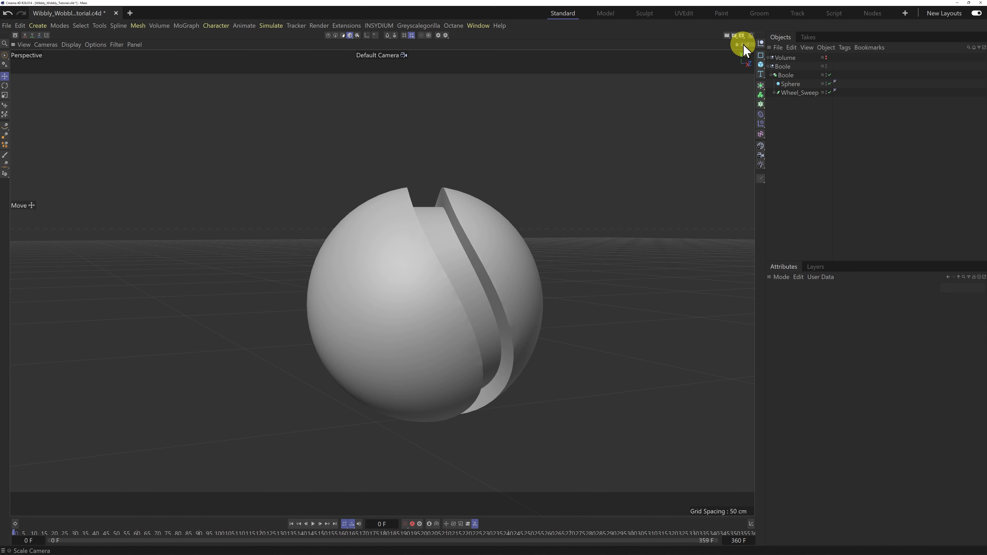
drag(738, 50, 478, 269)
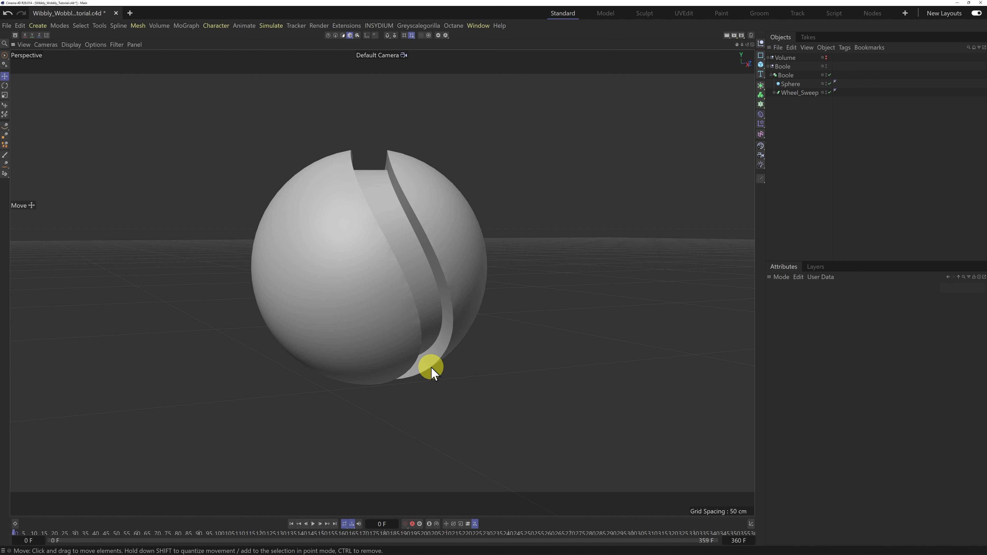
scroll(407, 308, up, 10)
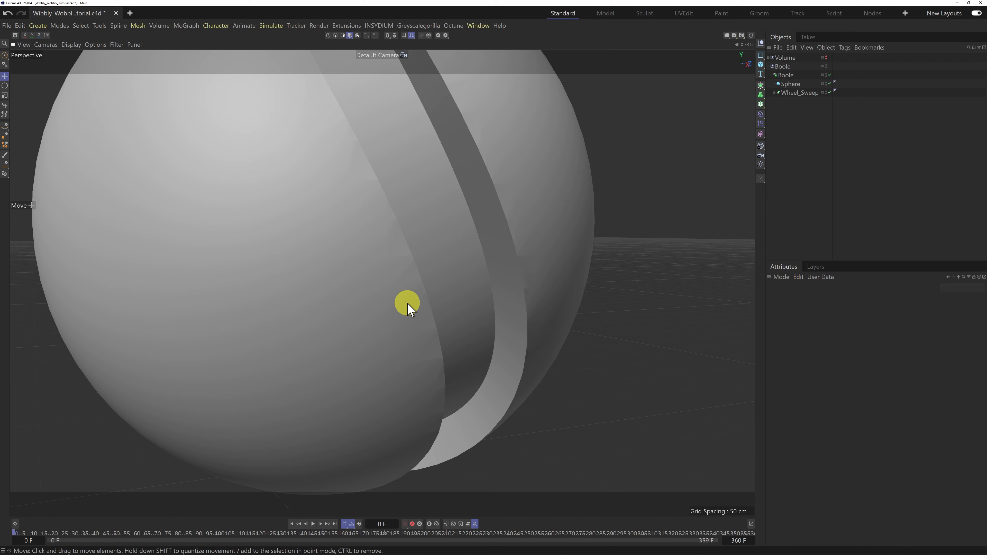
scroll(406, 308, up, 2)
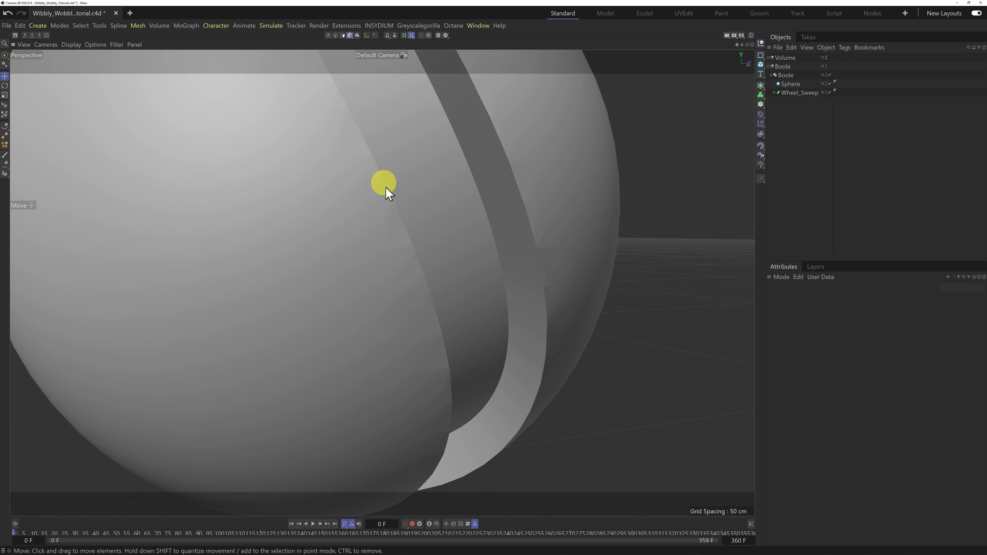
alt+drag(491, 278, 485, 280)
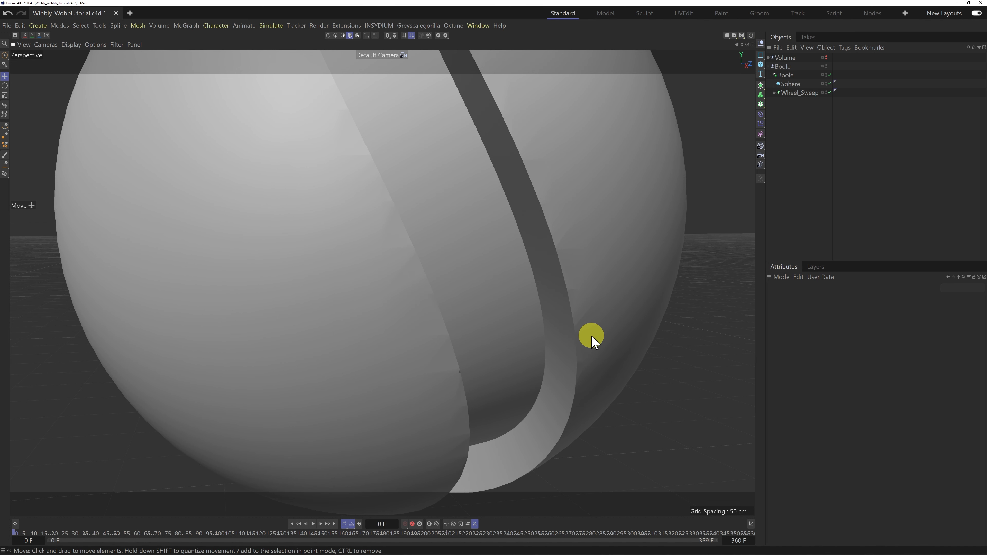
Step: Display the model in Gouraud Shading (Lines) and inspect the mesh around the groove
scroll(424, 322, up, 2)
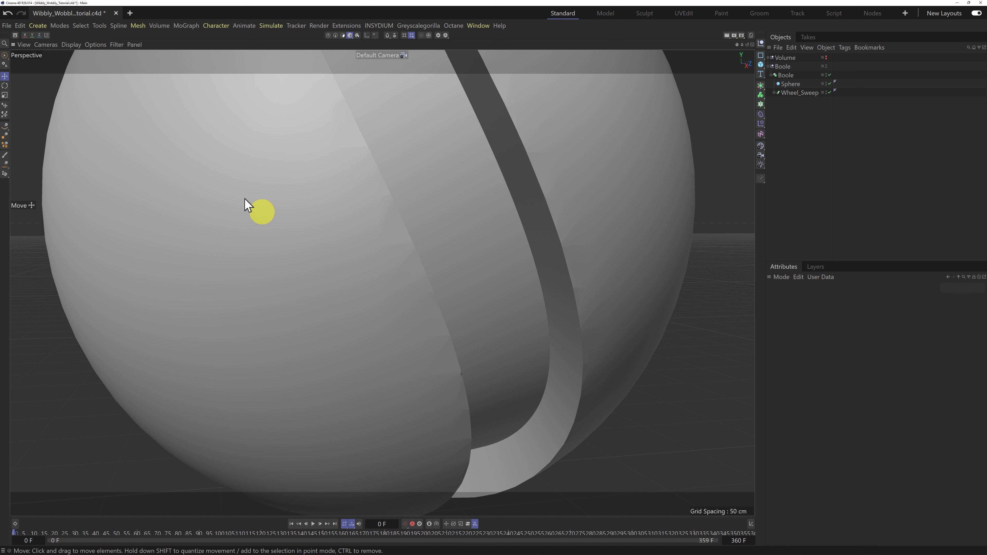
click(72, 44)
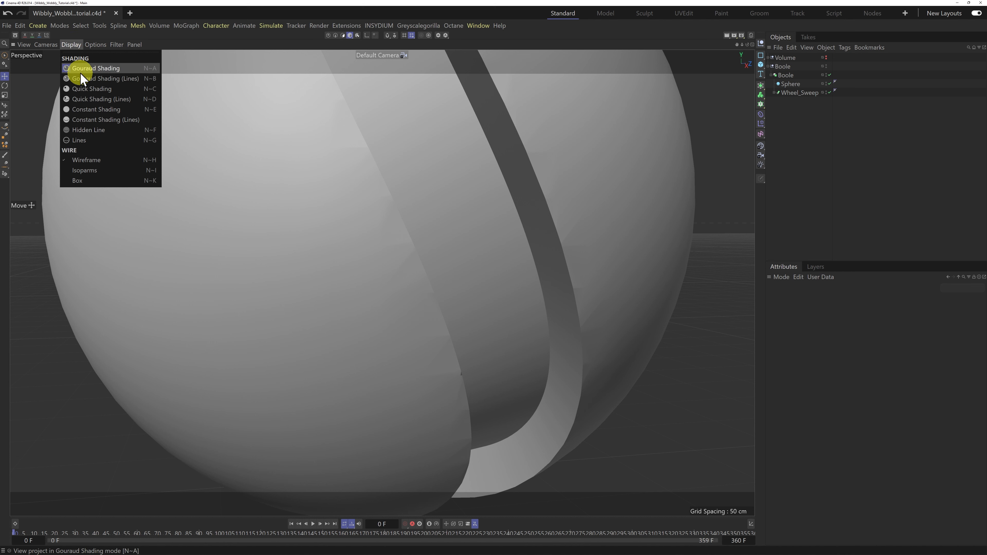
click(103, 79)
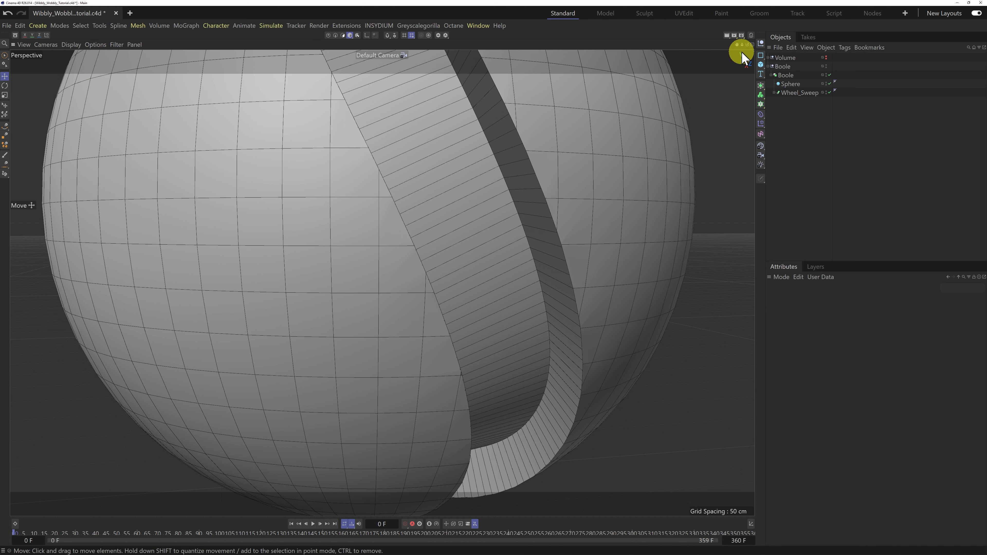
drag(742, 46, 483, 277)
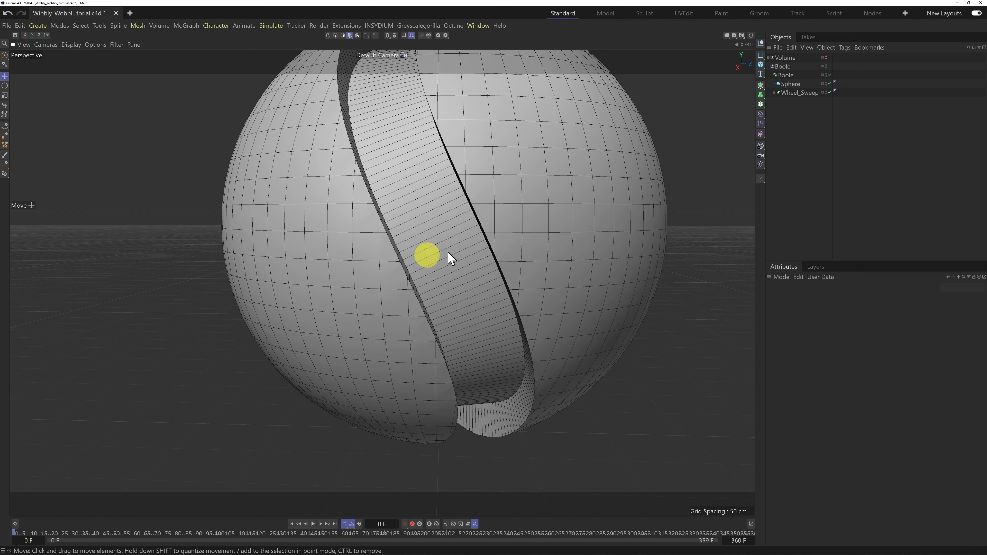
Step: Set the segments of the Sphere inside the Boole generator to 180
click(790, 84)
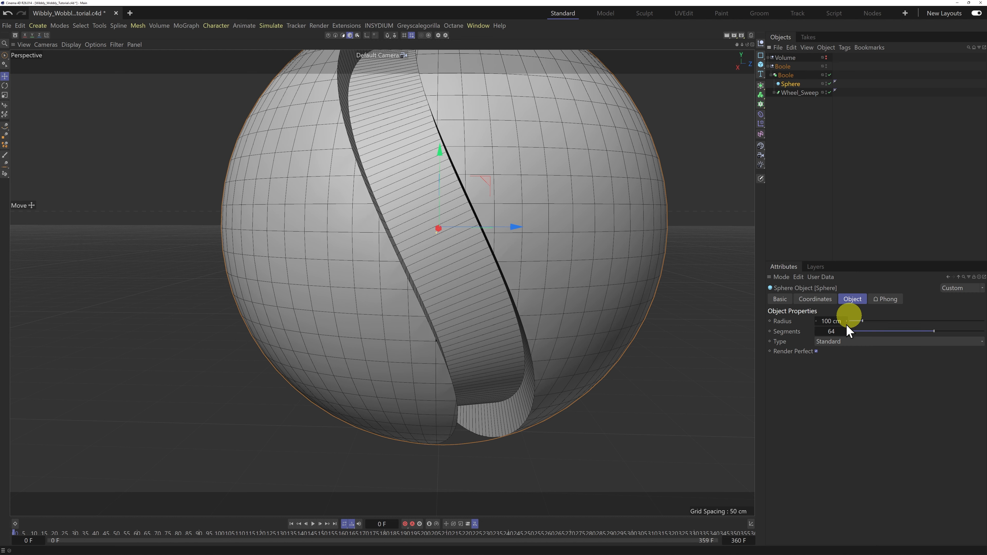
click(834, 332)
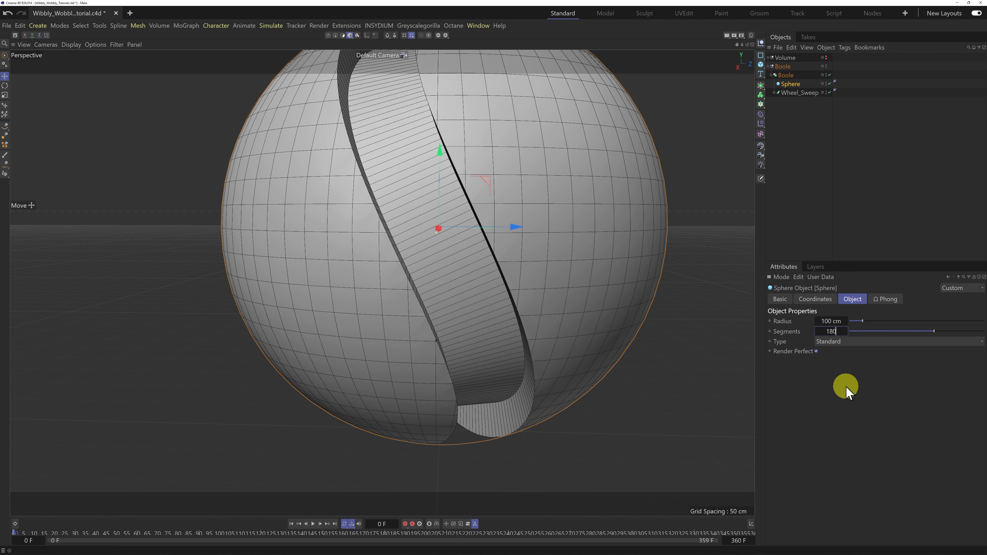
text(180)
key(Return)
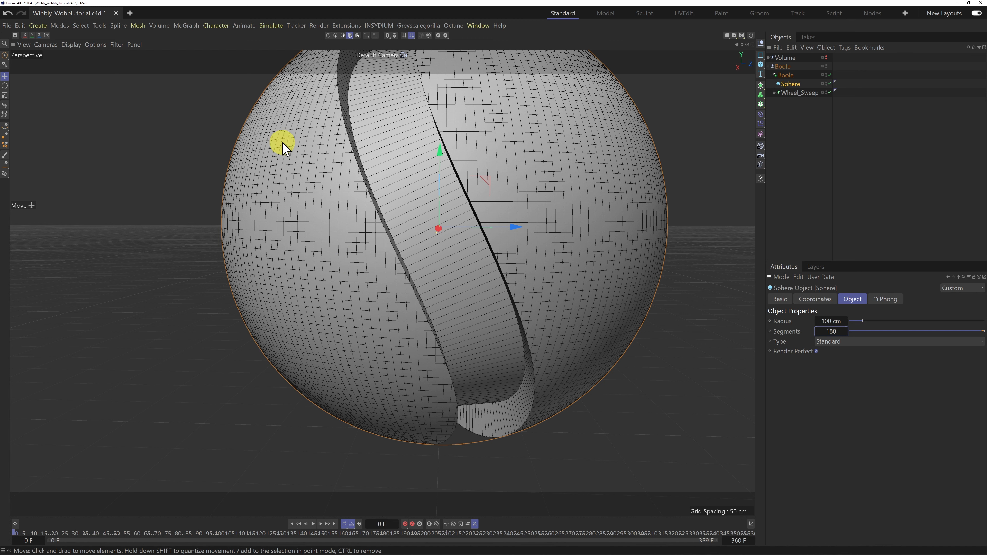
Step: Return the viewport to Gouraud Shading and examine the smoothness of the groove's edges from several angles
click(71, 44)
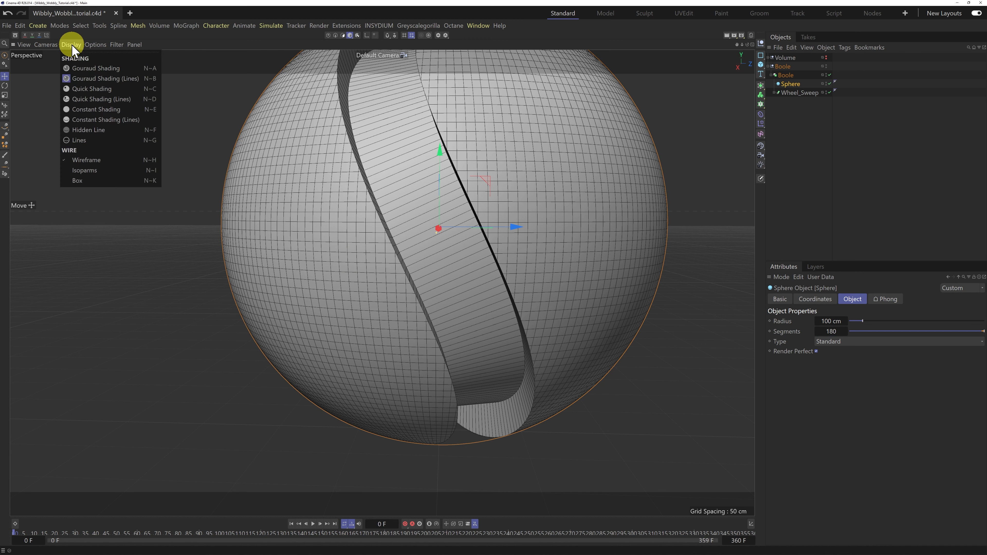
click(101, 70)
scroll(402, 306, up, 8)
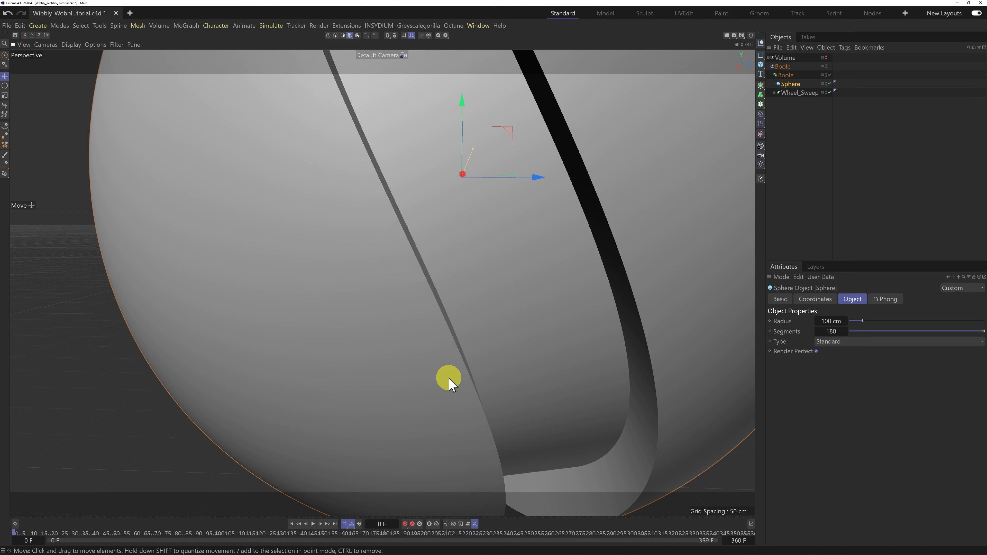
drag(743, 45, 480, 335)
drag(740, 39, 560, 127)
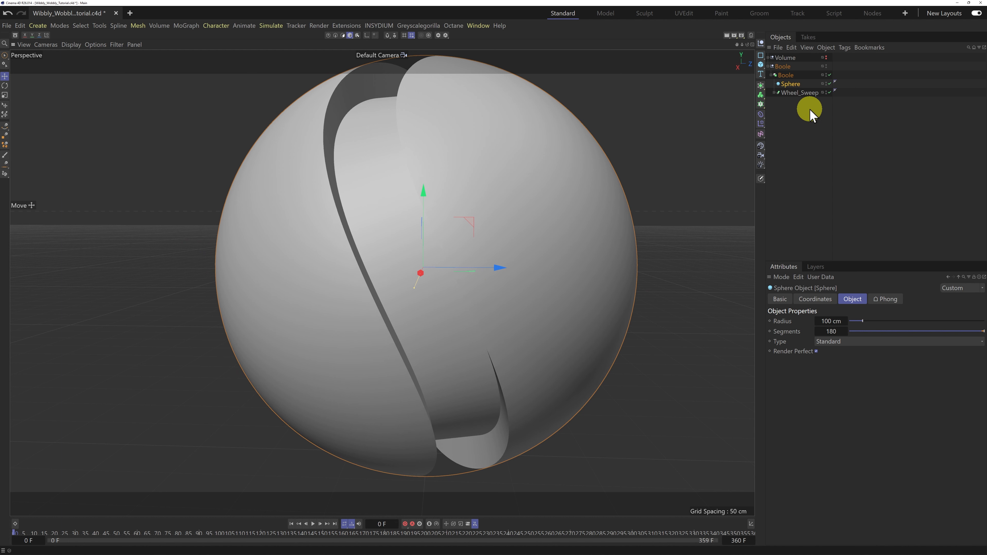
Step: Test-spin the Boole null with its bank rotation (R.B) in both directions and reset it to 0°
click(783, 67)
click(816, 299)
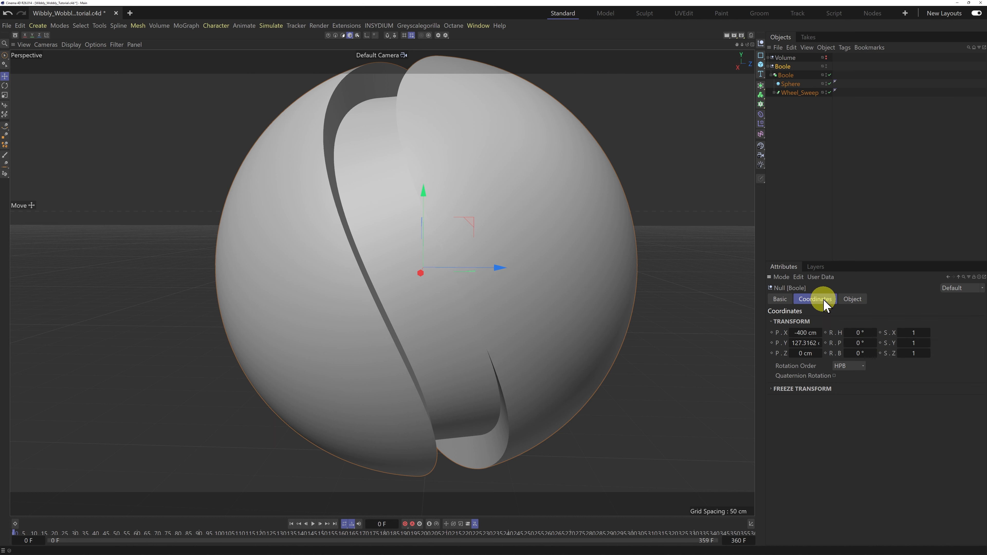
drag(860, 353, 860, 353)
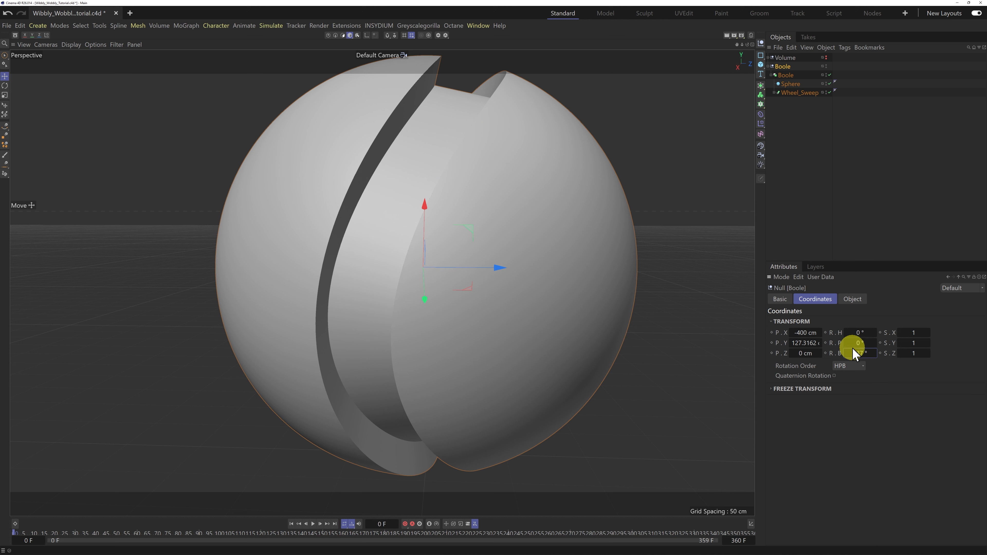
drag(862, 353, 862, 353)
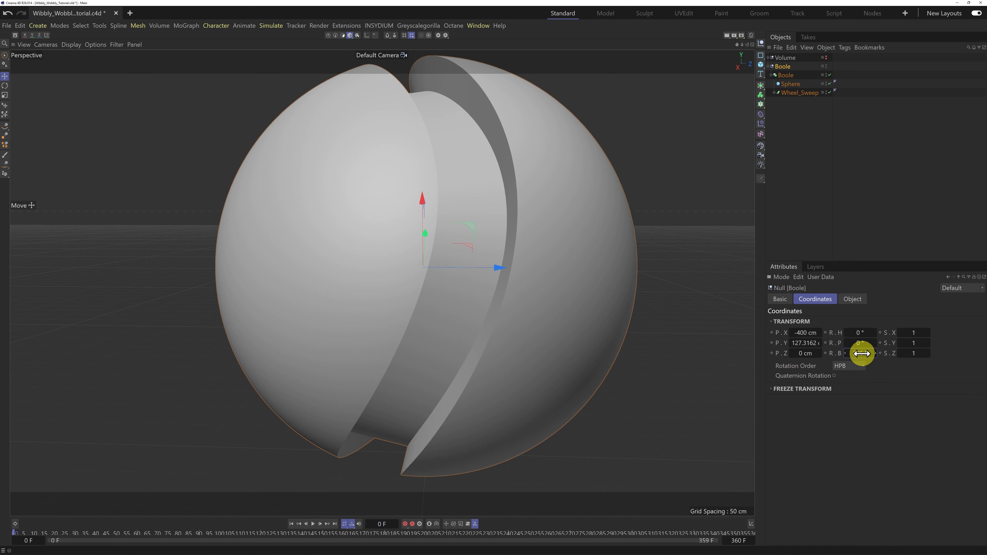
click(861, 353)
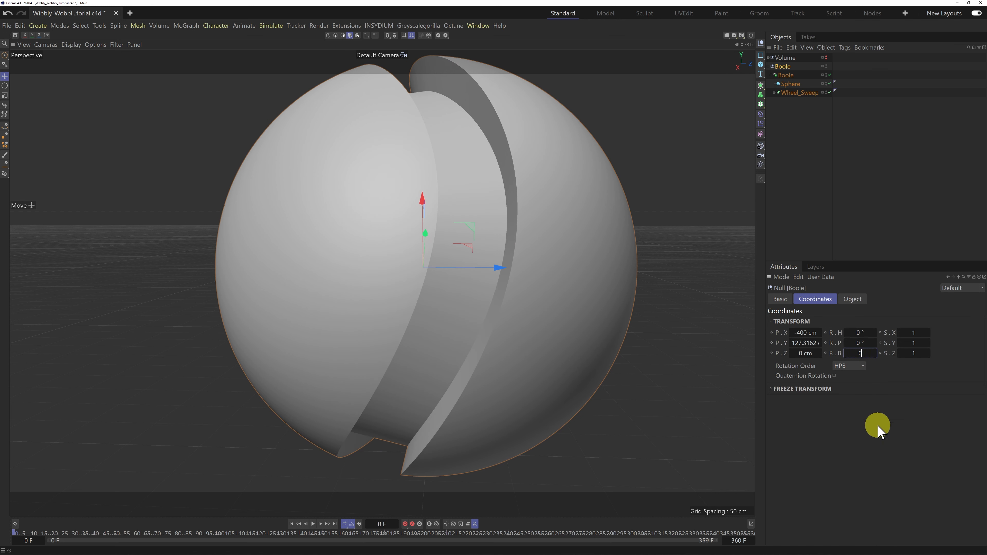
key(Return)
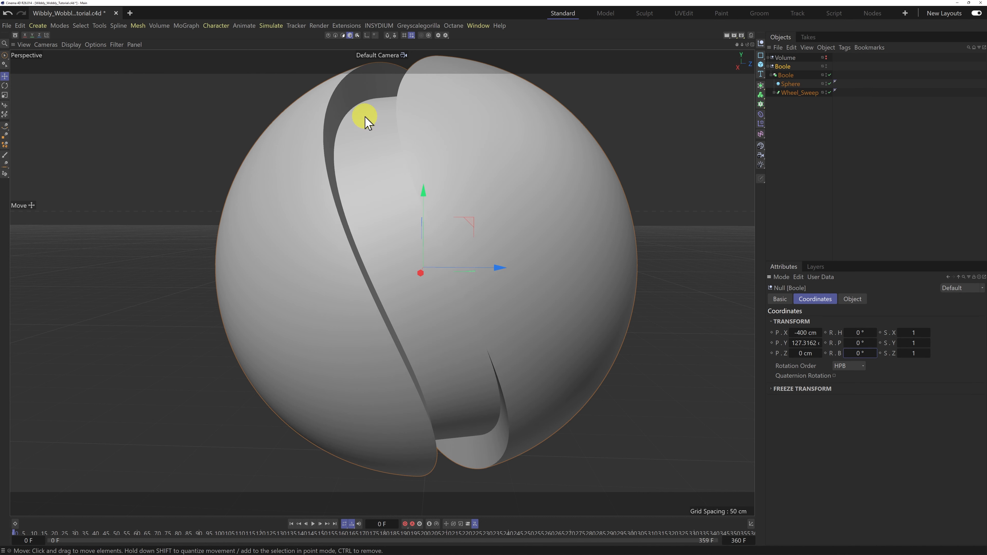
Step: Show Gouraud Shading (Lines) and set the Rectangle profile's intermediate points to Uniform under Wheel_Sweep
click(74, 45)
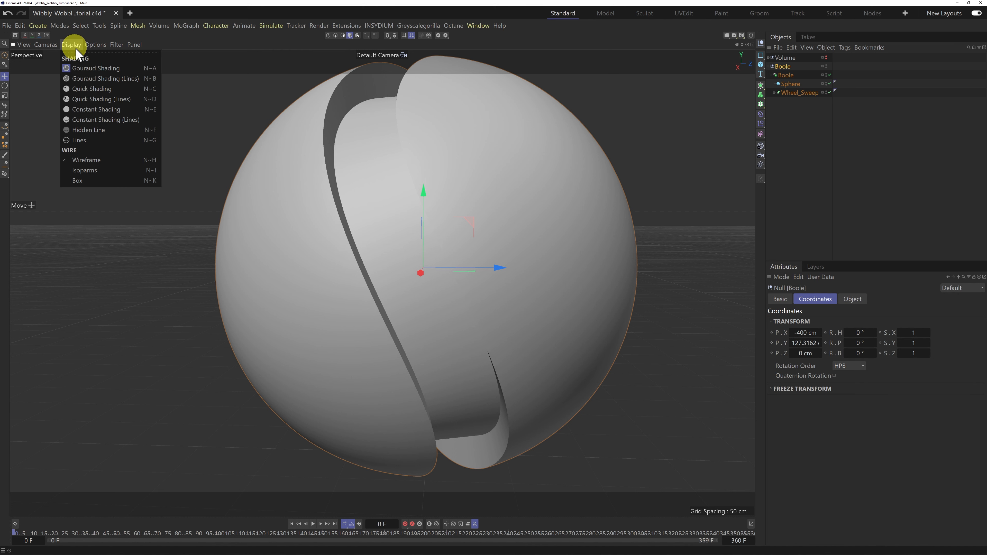
click(101, 78)
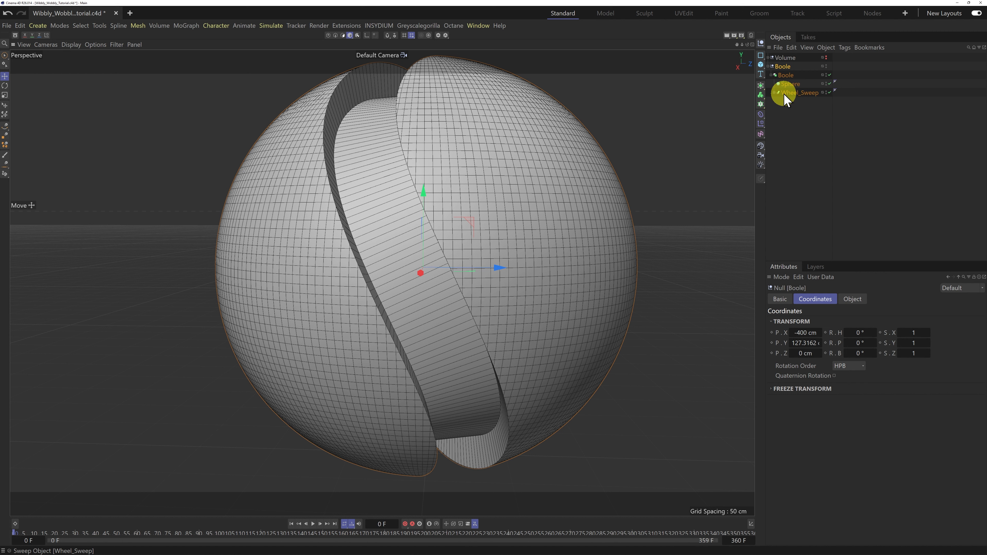
click(775, 93)
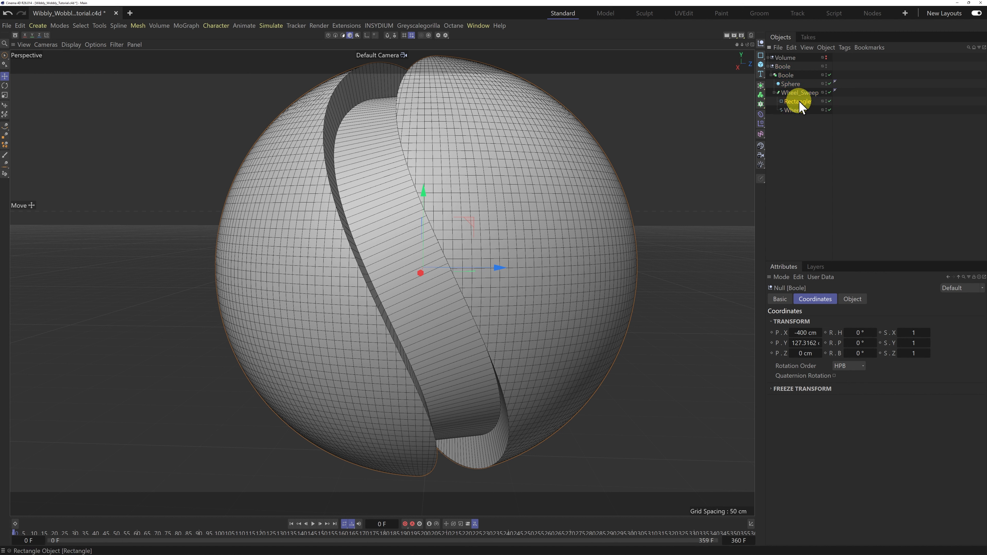
click(794, 101)
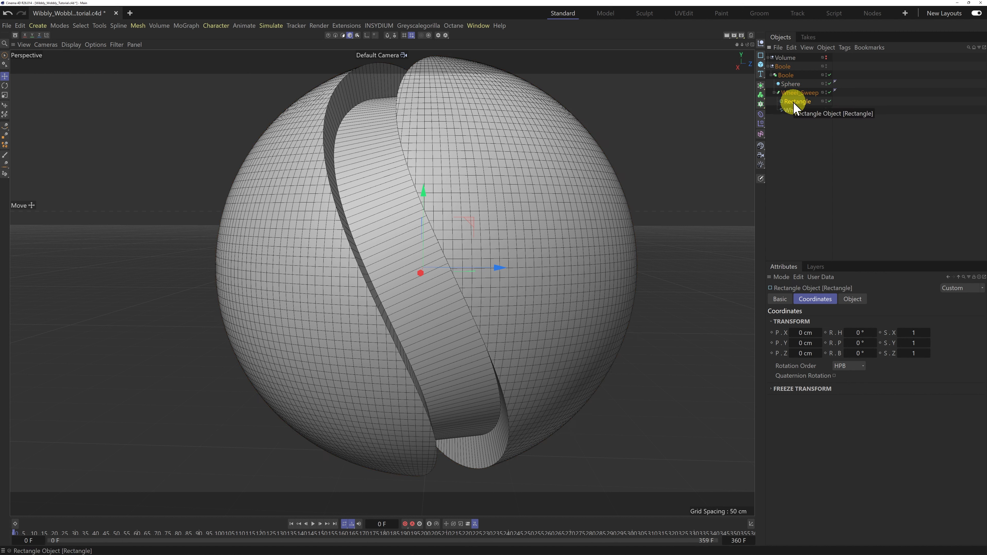
click(852, 299)
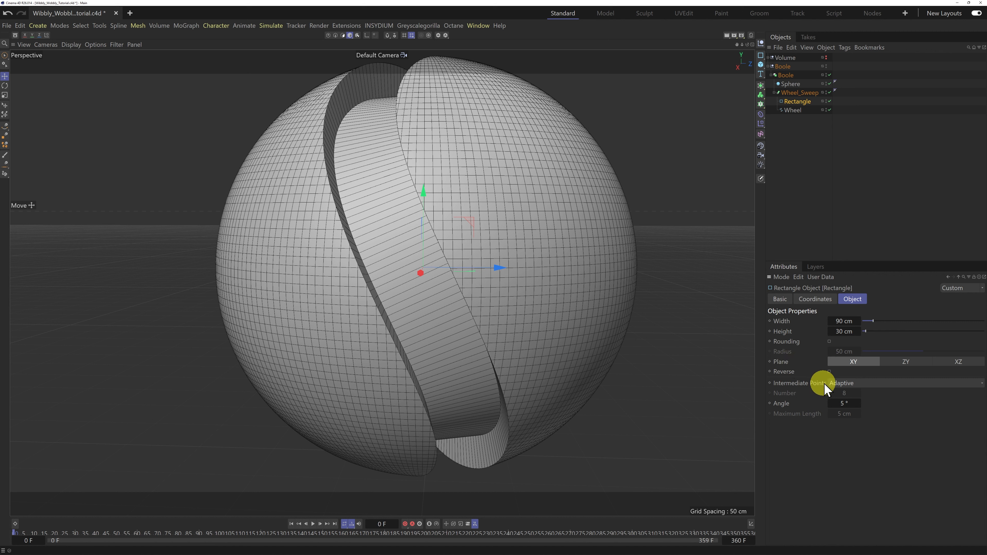
click(843, 384)
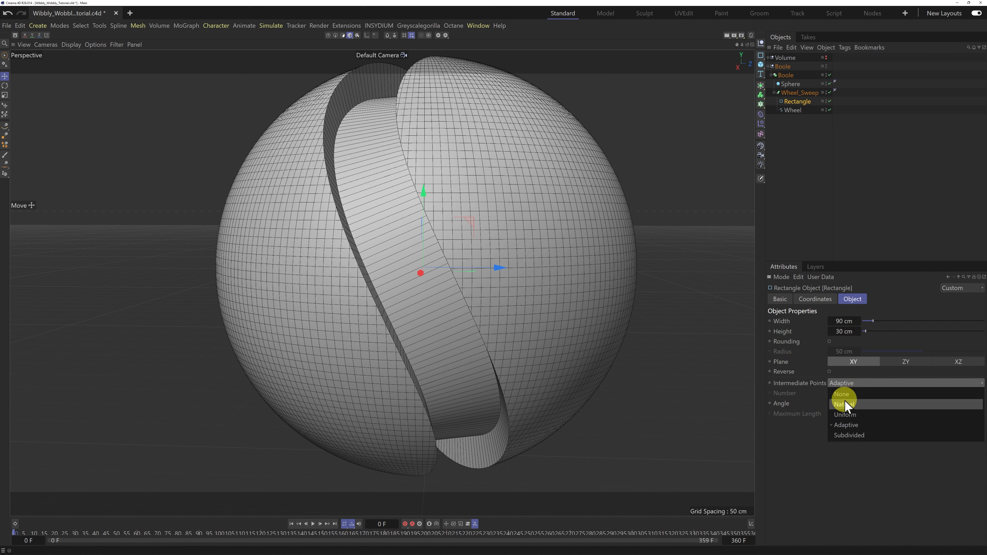
click(845, 415)
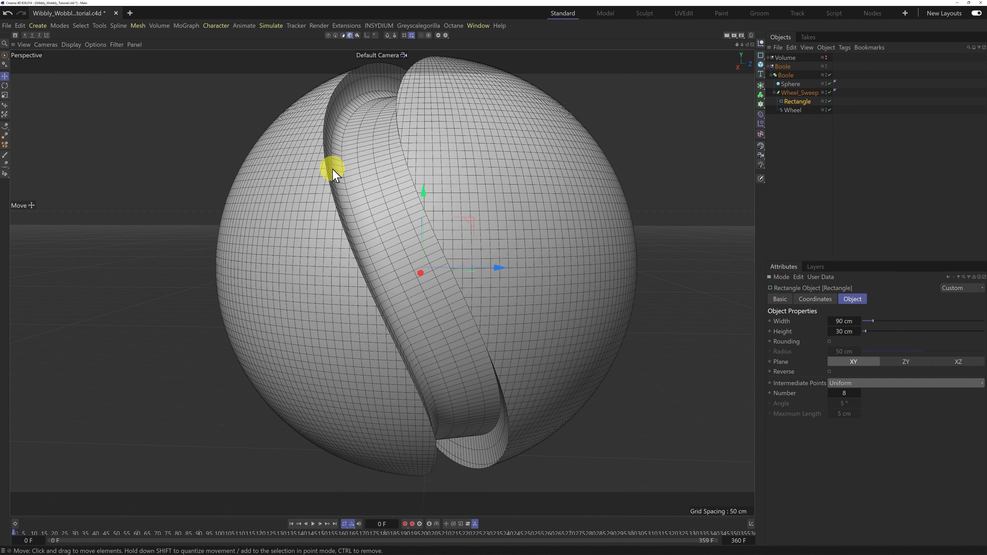
Step: Try 9 intermediate points on the Rectangle, settle on 13, and return the viewport to Gouraud Shading
click(844, 394)
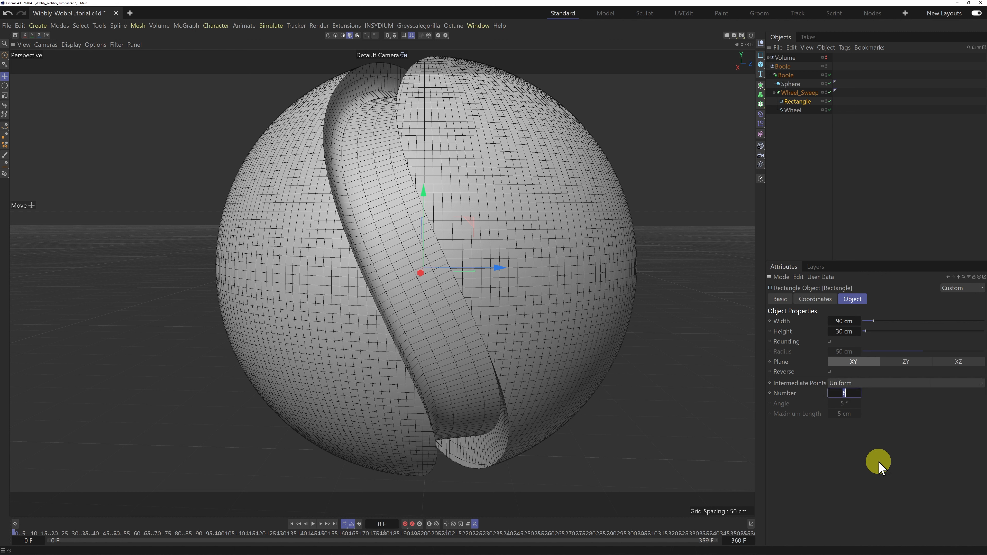
text(9)
key(Return)
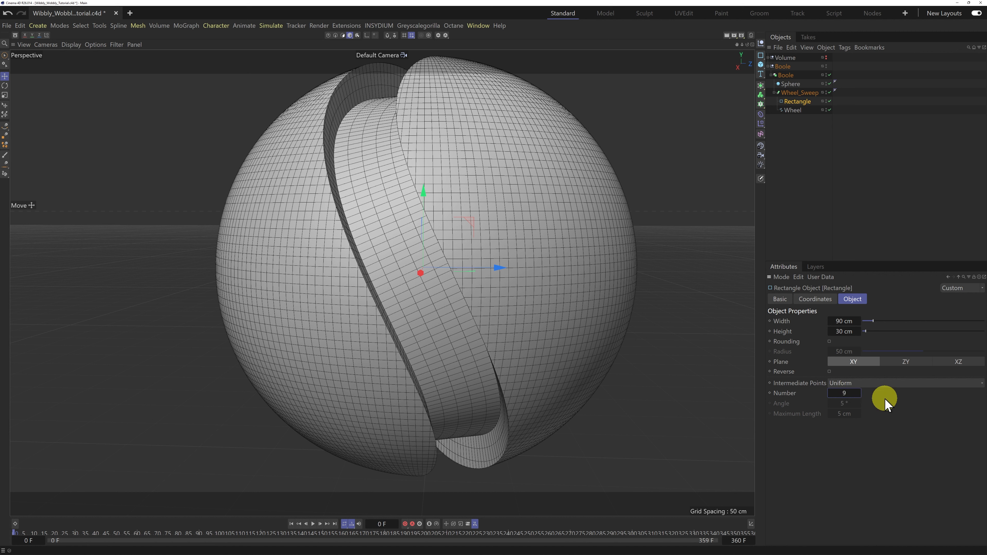
click(845, 394)
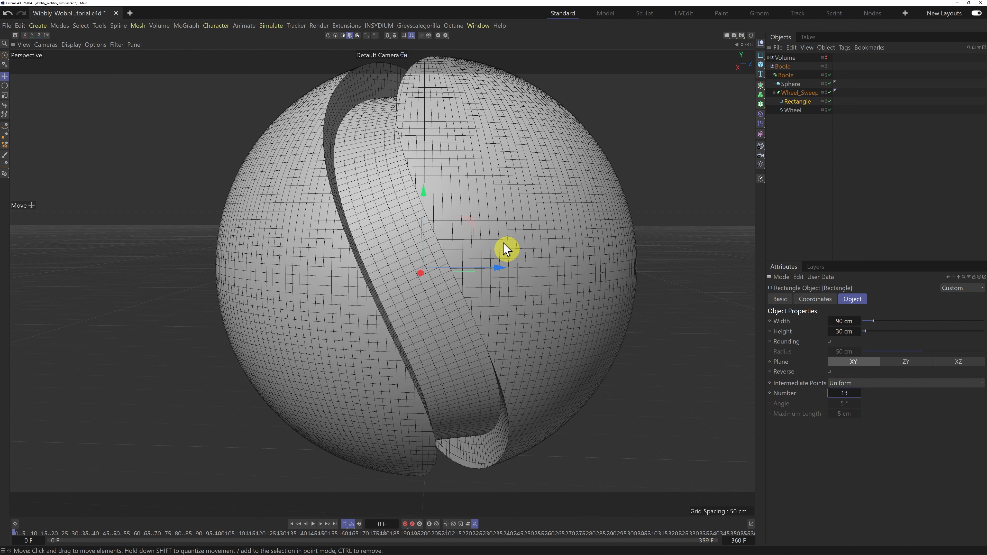
click(74, 45)
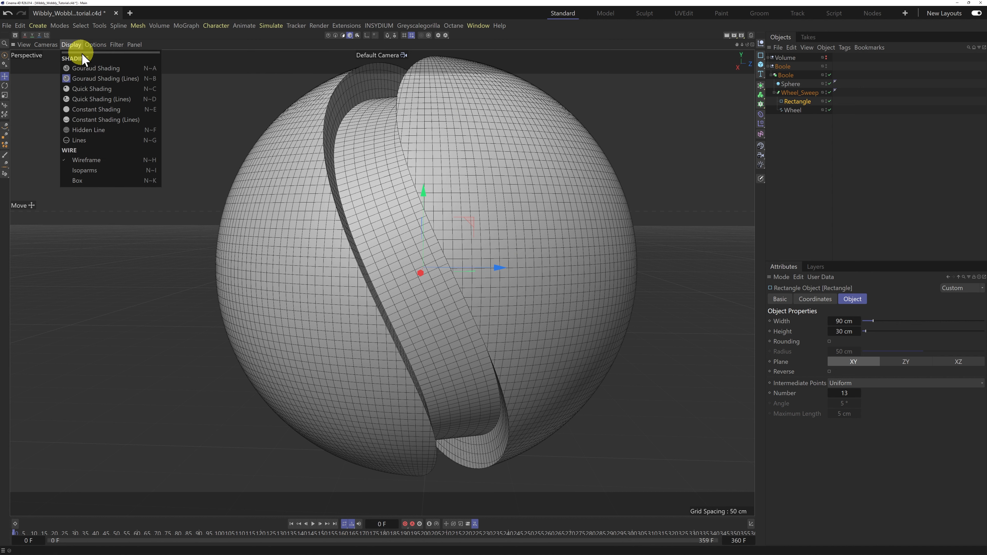
click(97, 72)
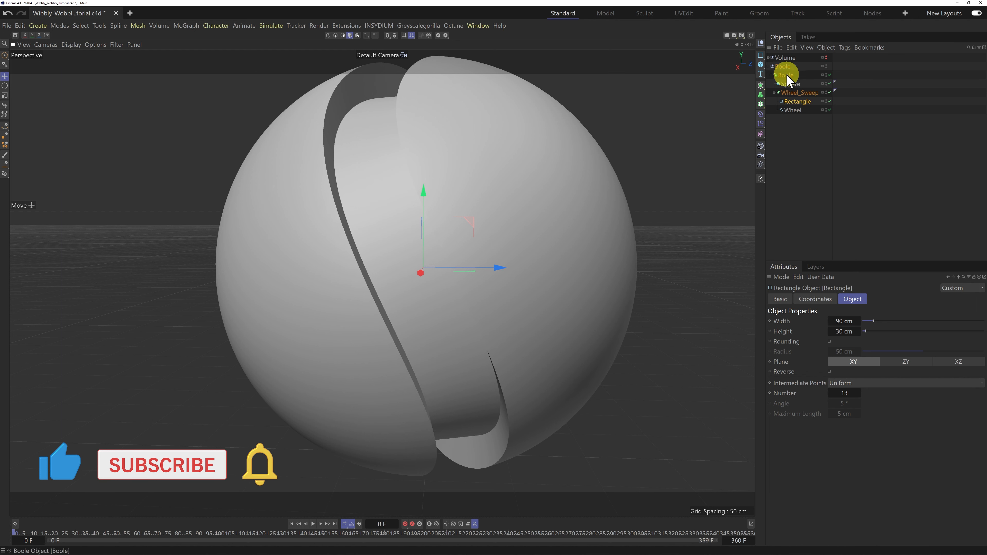
Step: Spin the Boole null's bank rotation again, up to 467°, to check the groove's shading, and reset R.B to 0°
click(784, 66)
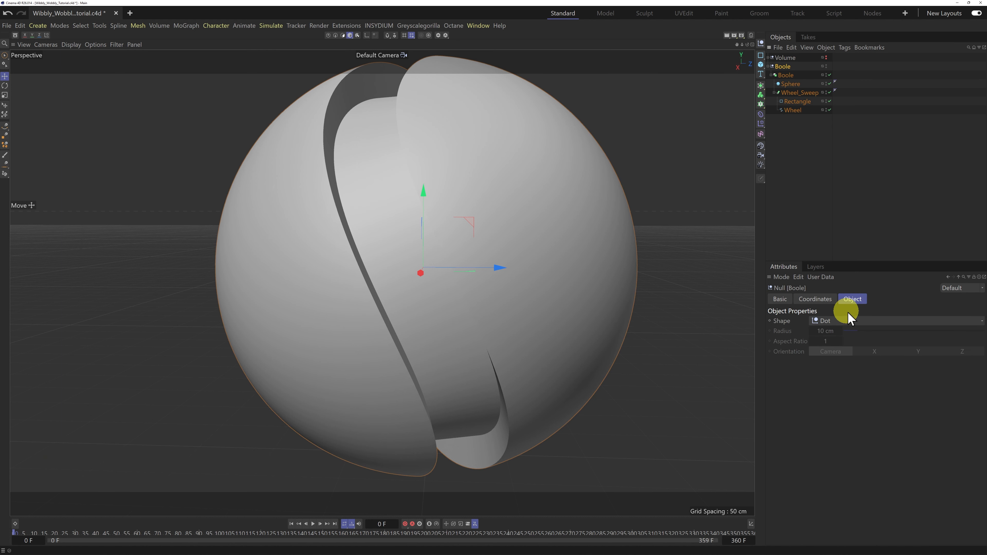
click(816, 299)
drag(863, 357, 864, 349)
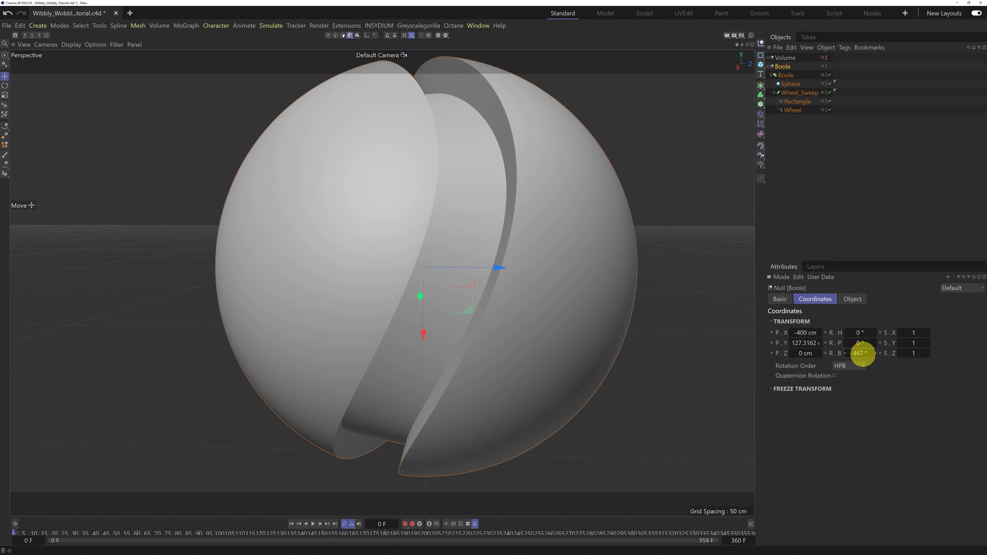
click(862, 353)
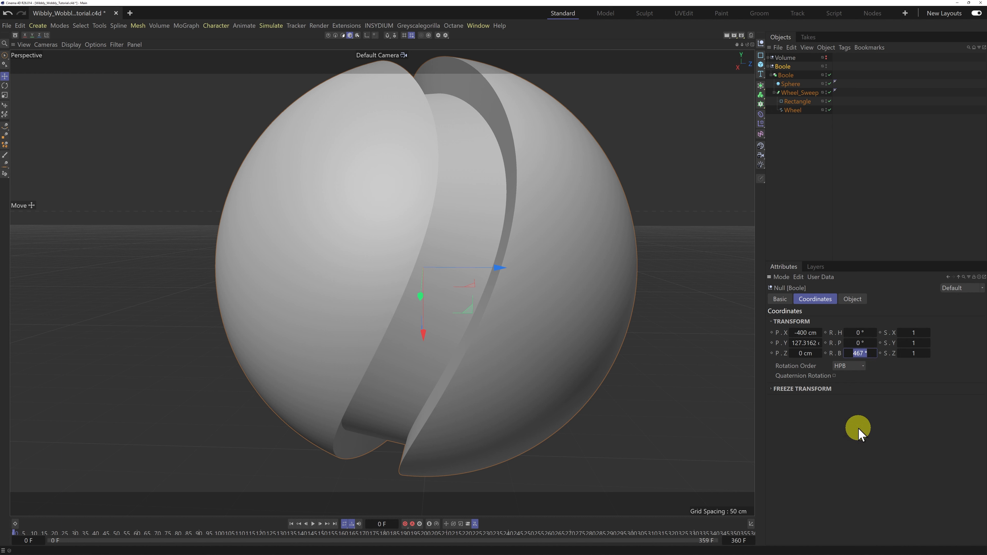
text(0)
key(Return)
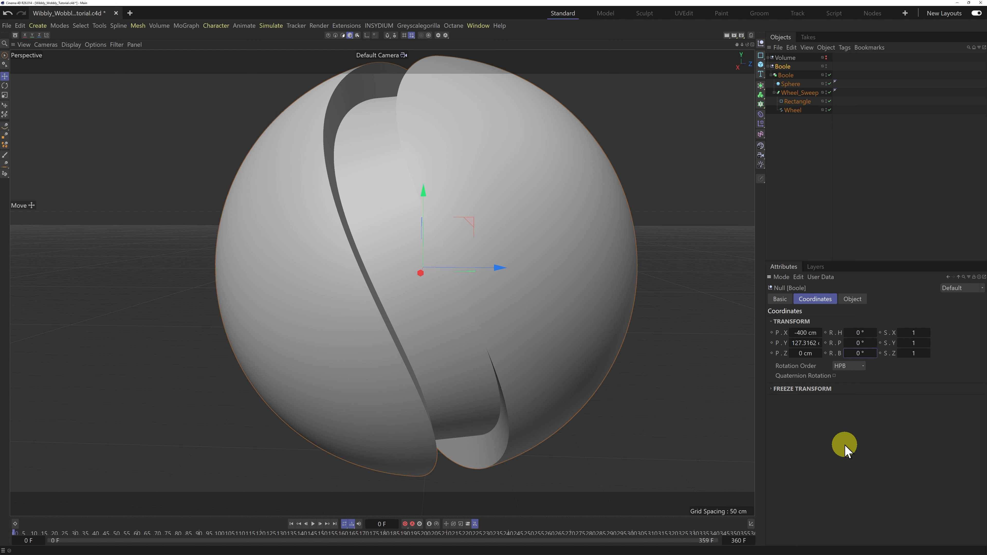
Step: Review the Sphere's type options, keeping Standard, and collapse the Boole null's hierarchy
click(795, 84)
click(852, 298)
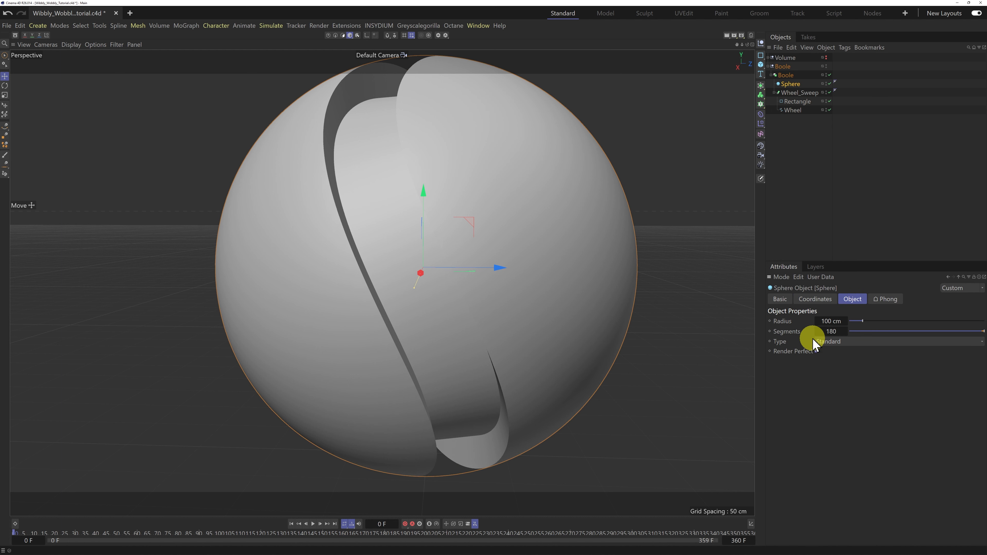
click(843, 341)
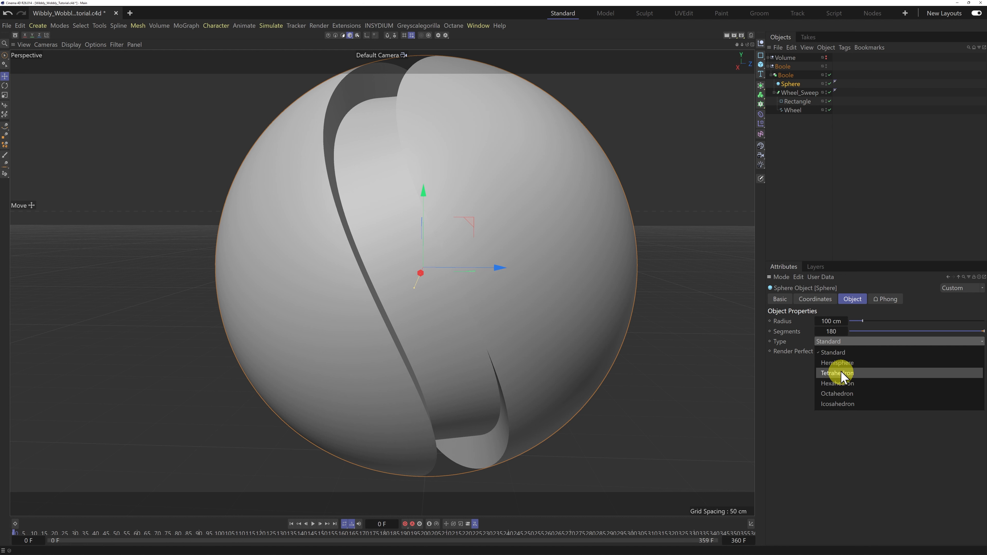
click(833, 343)
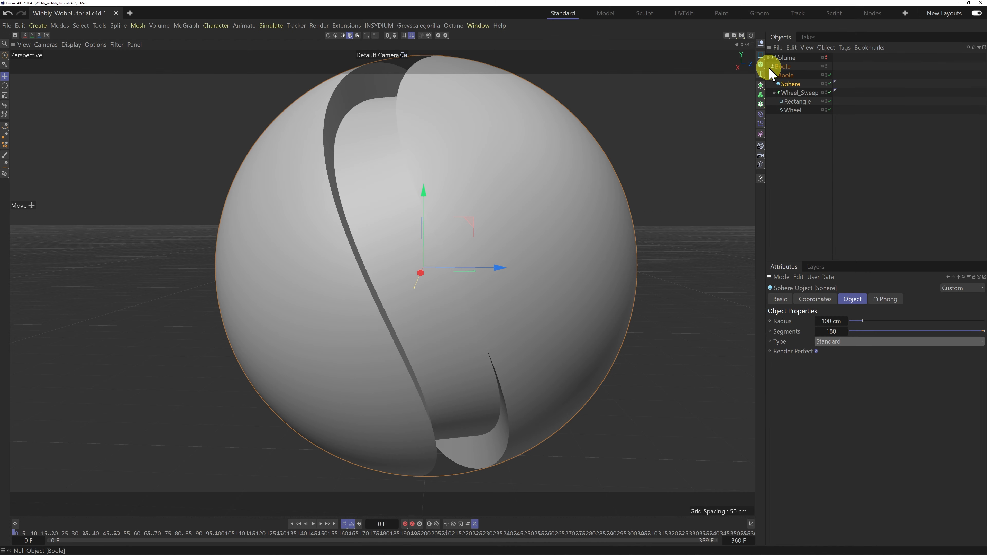
click(769, 66)
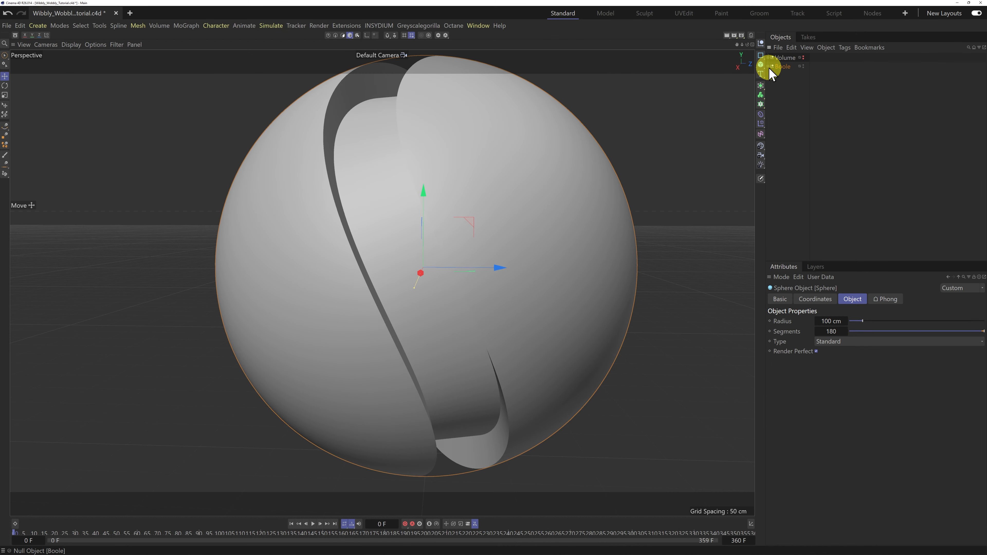
Step: Hide the Boole null and show the Volume null, placed below it in the hierarchy with its children expanded
alt+double_click(804, 68)
drag(785, 59, 785, 76)
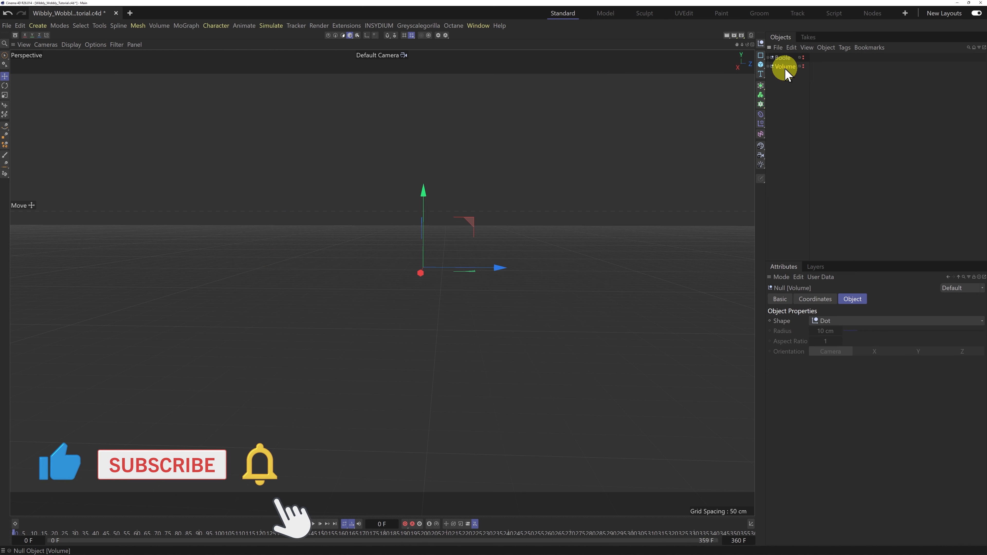
alt+click(804, 67)
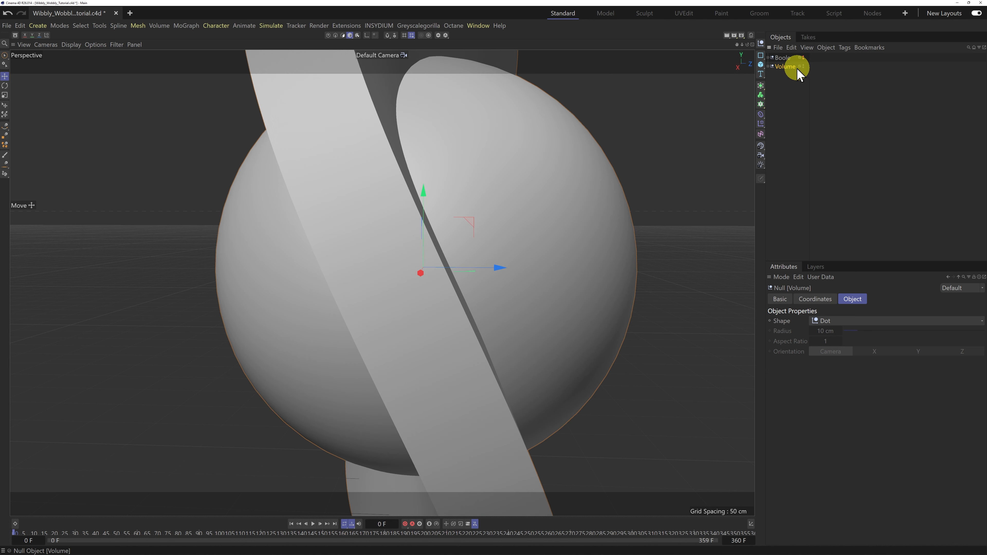
click(769, 66)
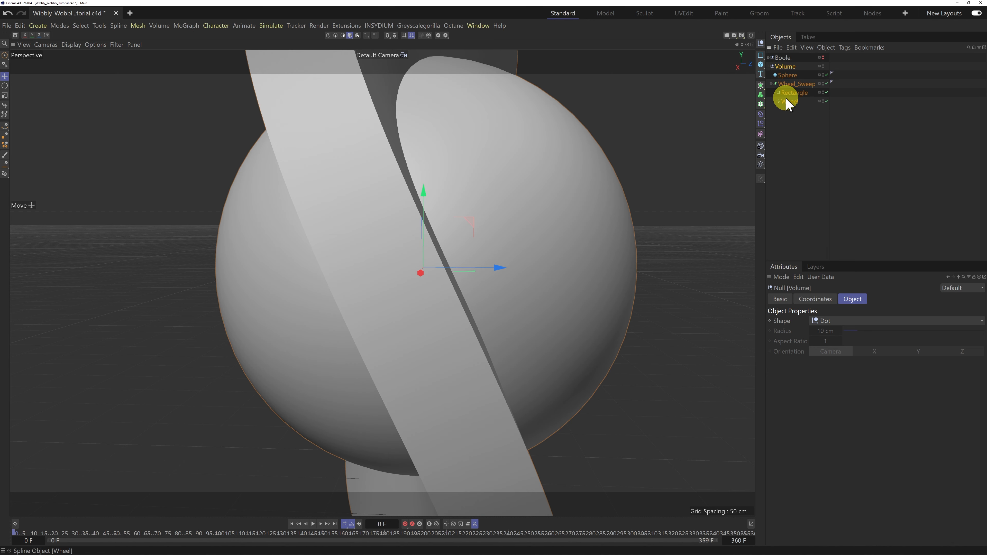
drag(742, 44, 501, 288)
drag(737, 44, 510, 281)
drag(747, 45, 511, 290)
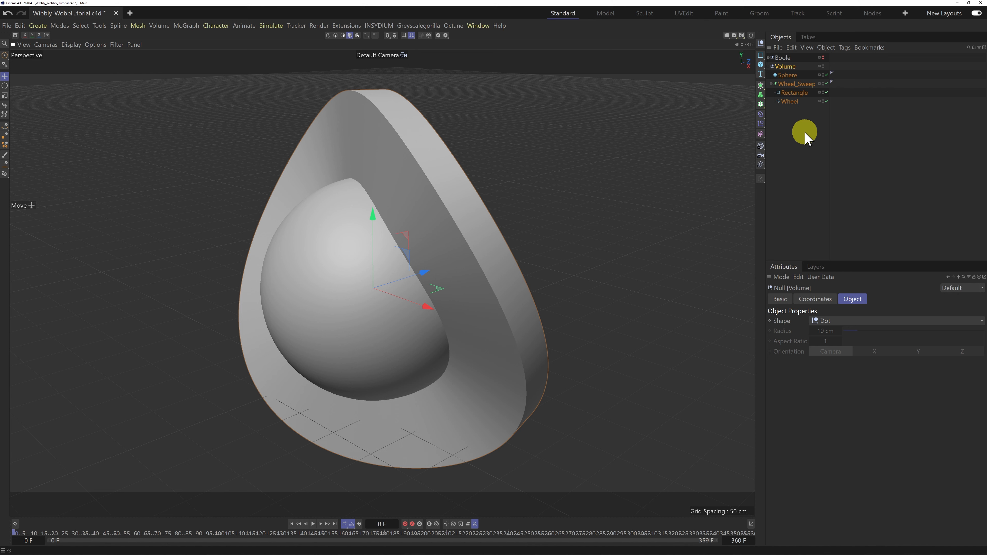
Step: Show Gouraud Shading (Lines) and disable the Sphere in the Volume null to isolate the Wheel_Sweep mesh
click(794, 94)
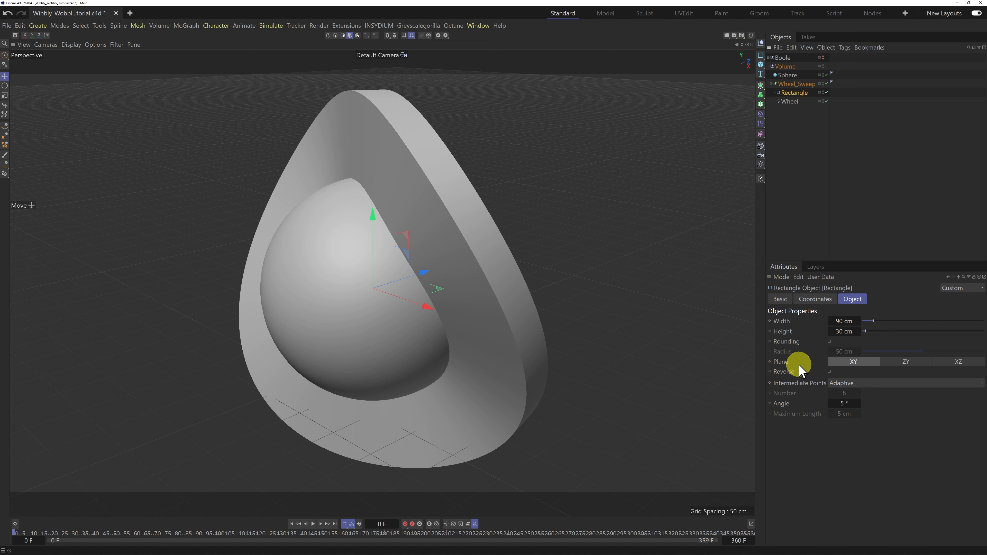
click(795, 103)
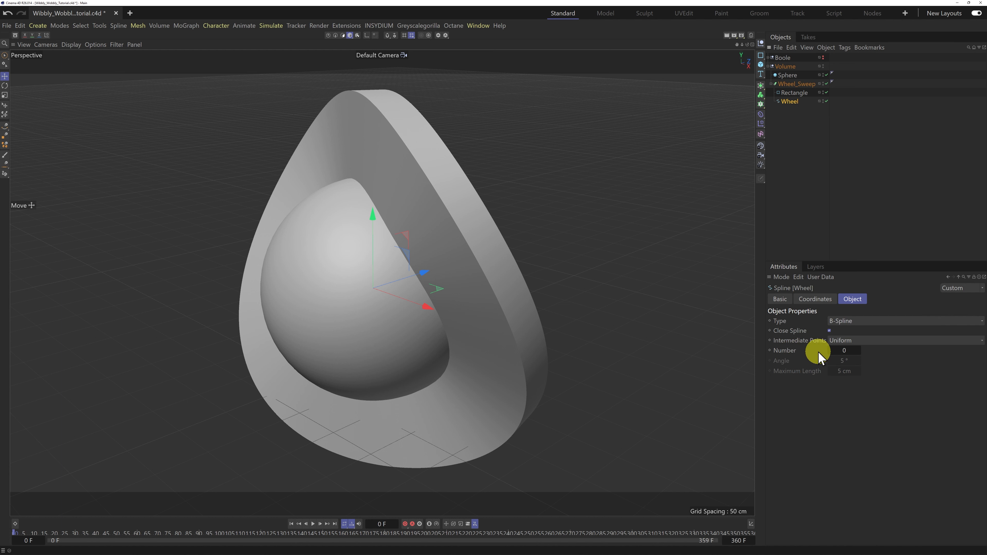
click(72, 45)
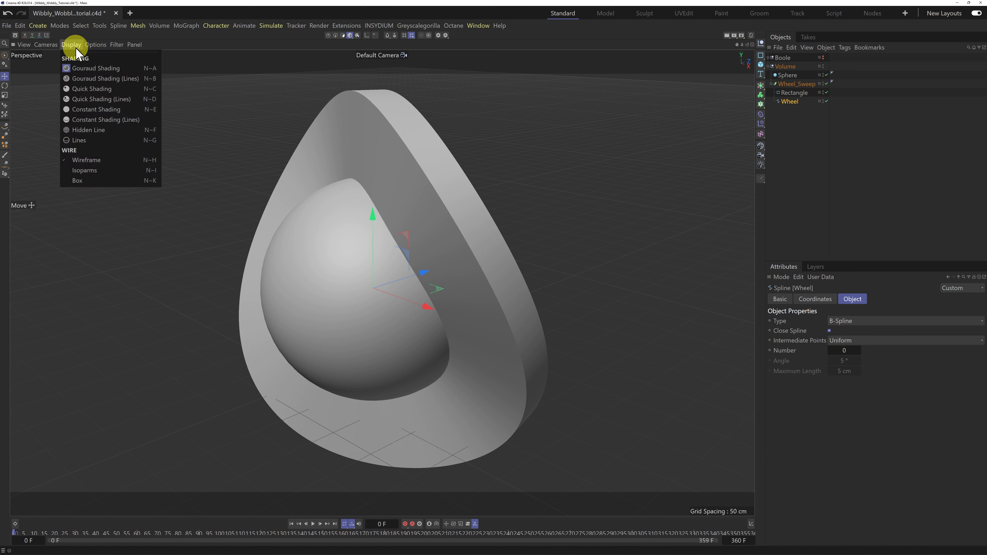
click(100, 80)
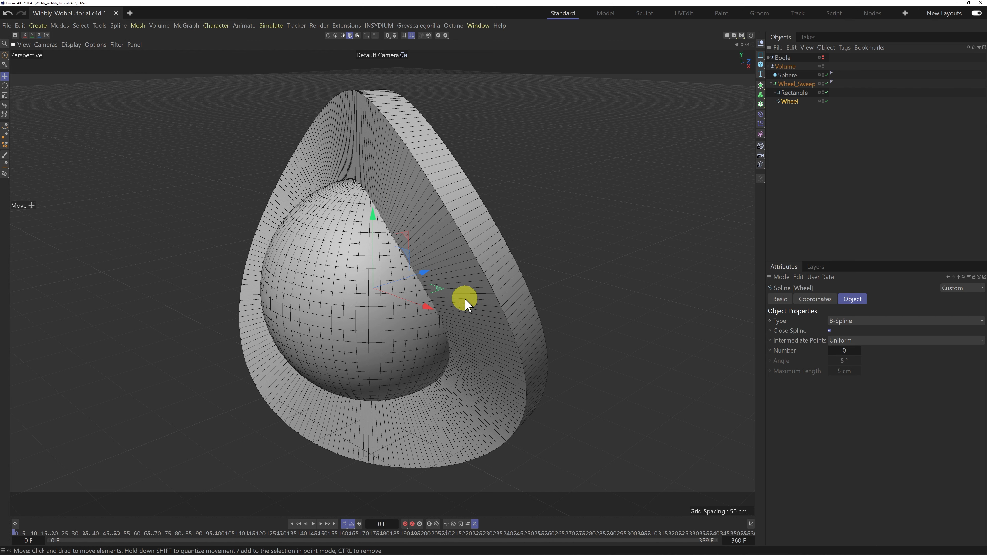
drag(747, 44, 502, 274)
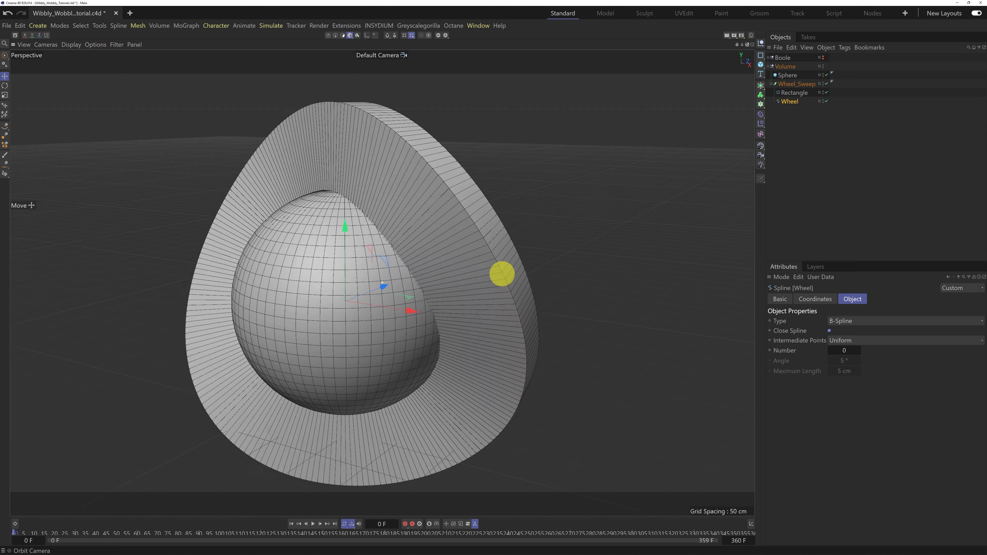
click(826, 75)
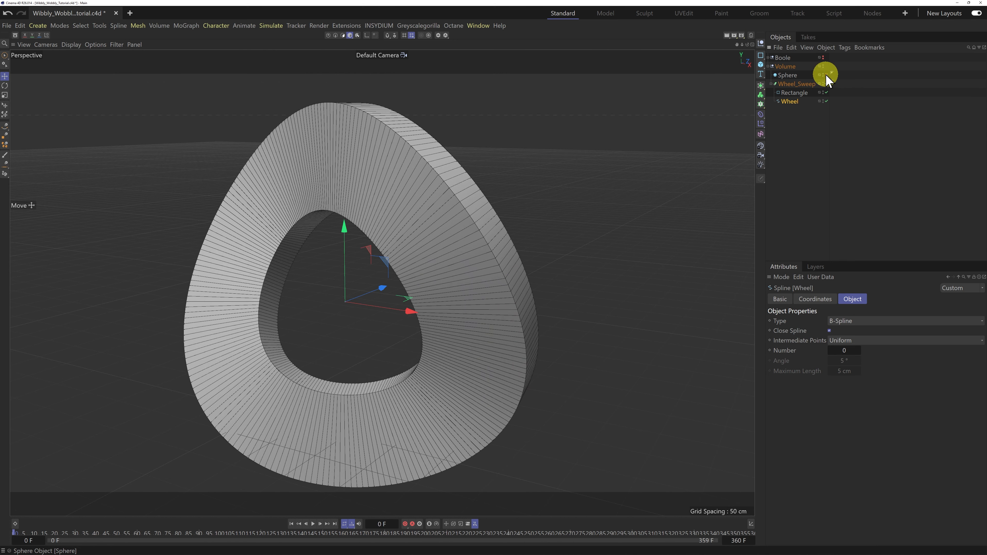
drag(747, 44, 560, 258)
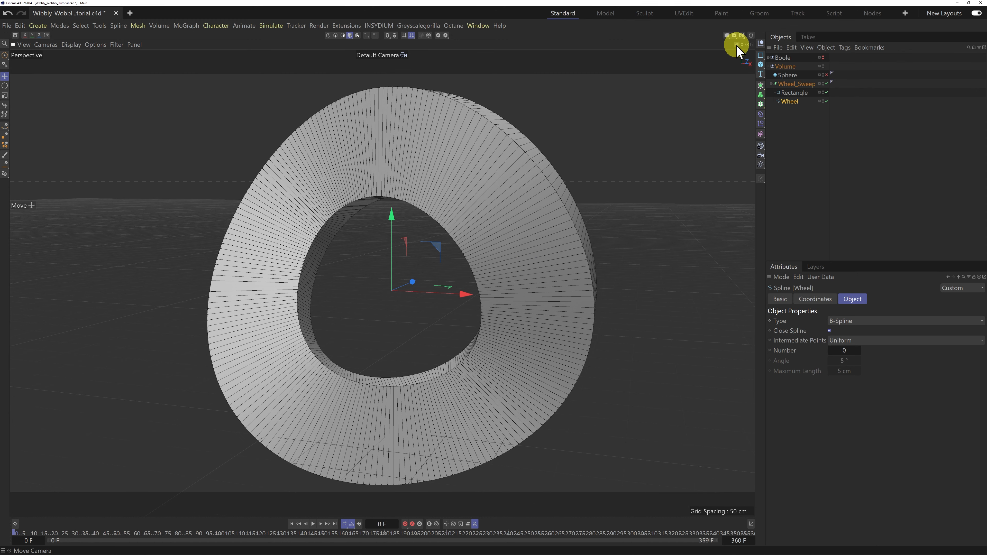
drag(737, 45, 726, 55)
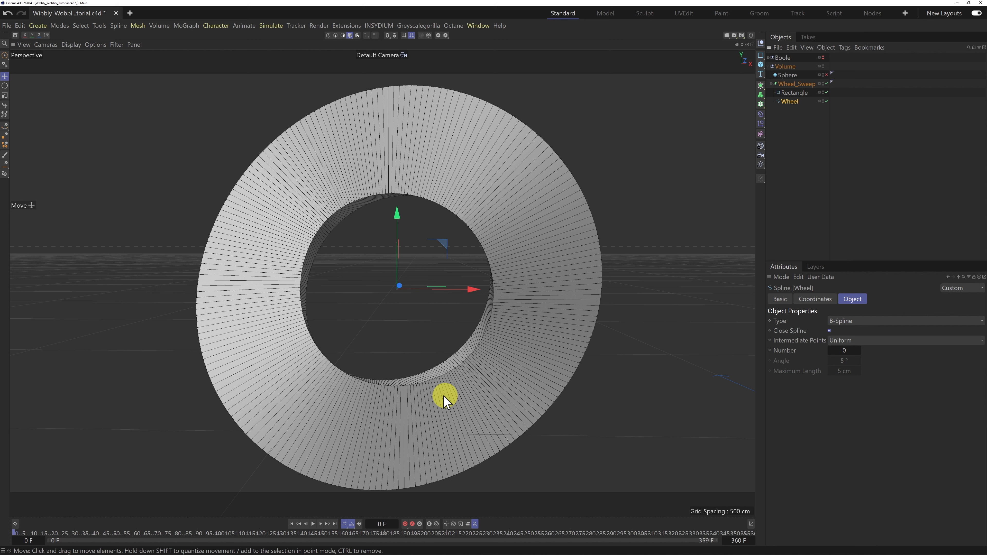
Step: Set the Wheel spline's Uniform intermediate points number to 2 and inspect the sweep's inner rim up close
double_click(844, 350)
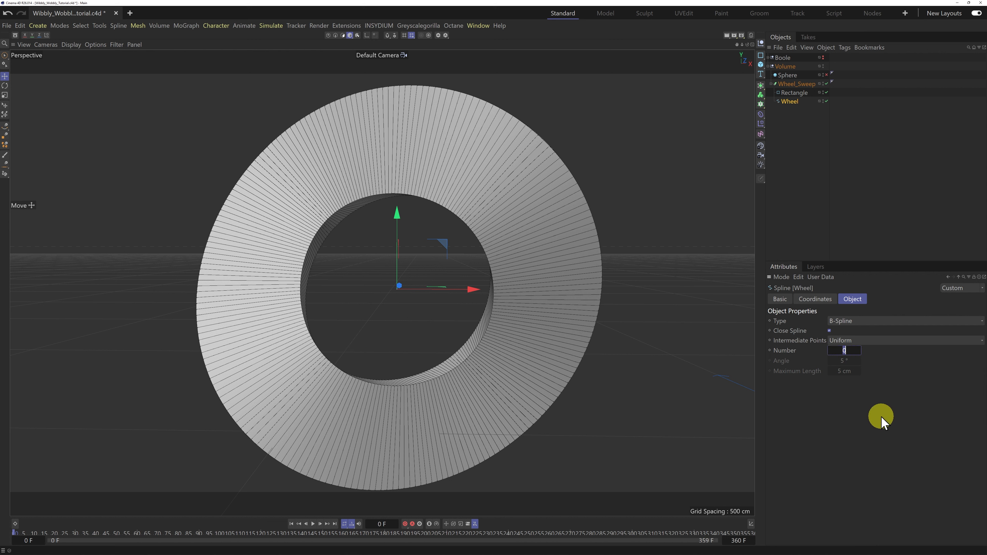
text(2)
key(Return)
scroll(407, 403, up, 10)
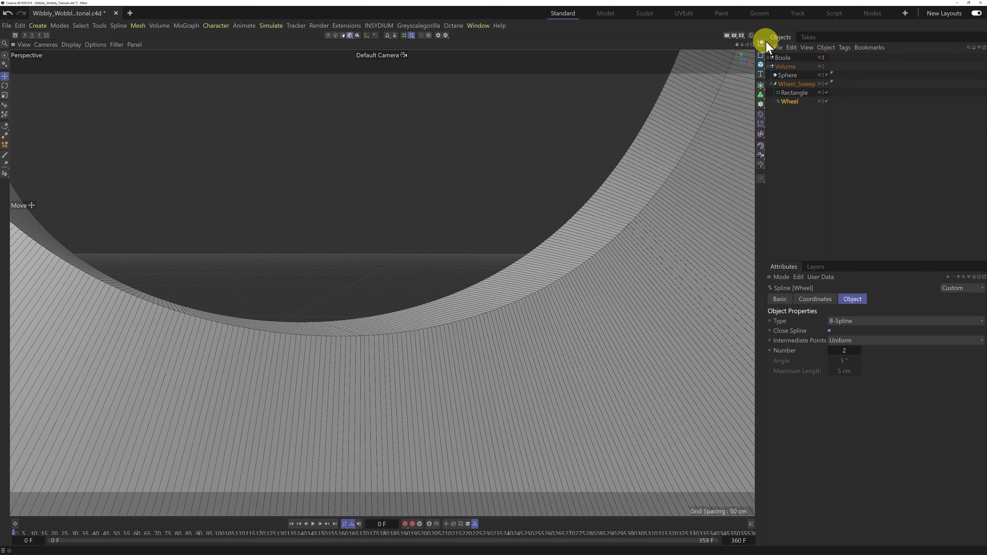
drag(749, 45, 480, 282)
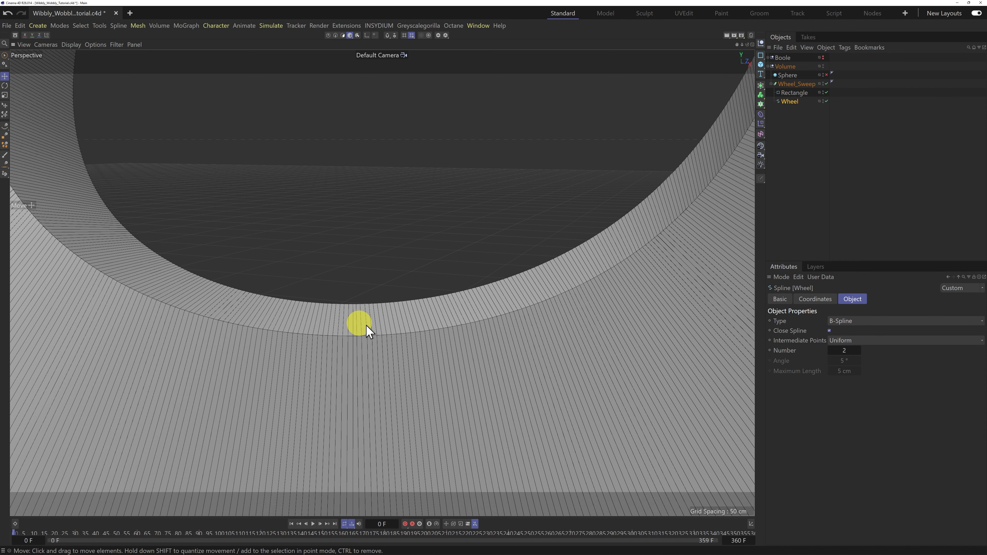
Step: Try raising the Wheel spline's intermediate points number to 6, inspect the denser mesh, and set it back to 2
click(859, 349)
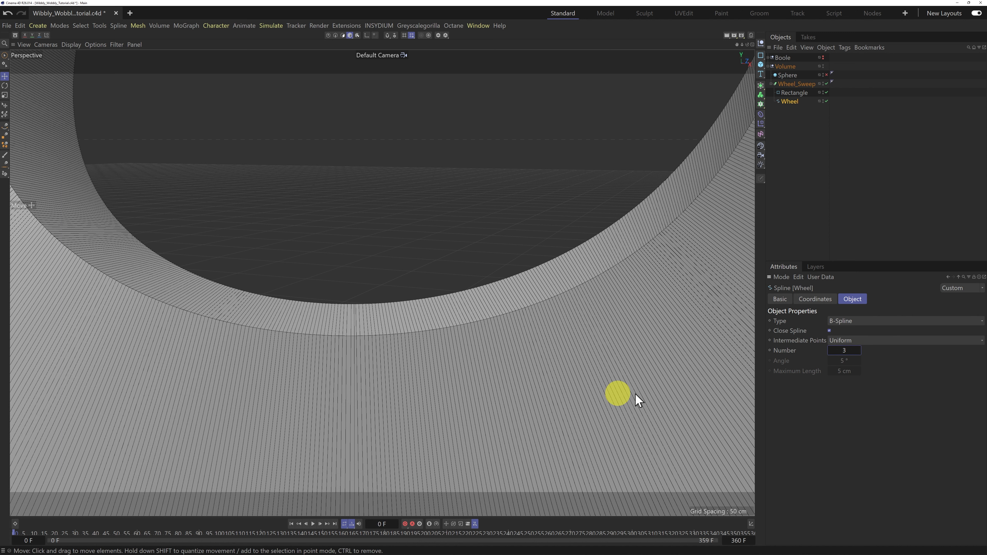
click(859, 349)
click(860, 349)
click(860, 349)
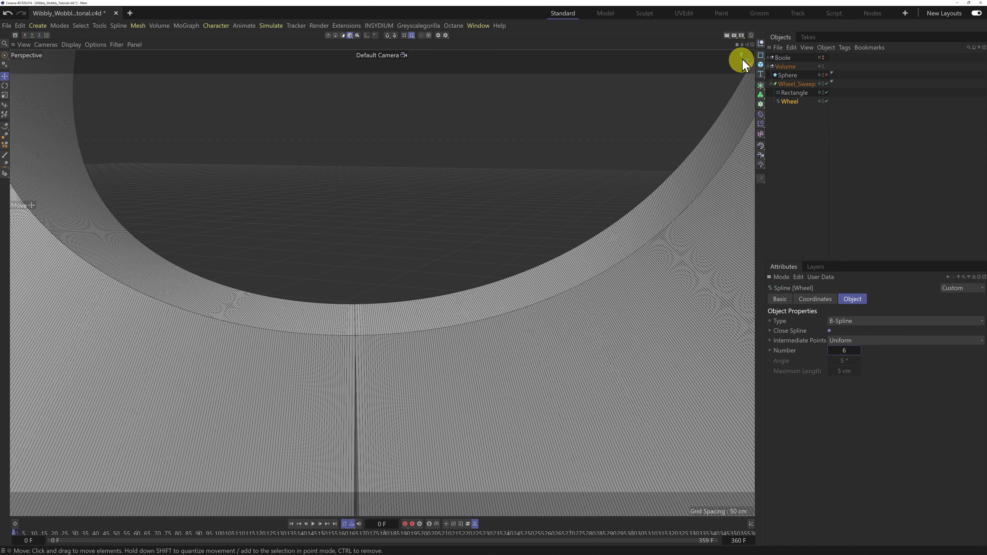
drag(737, 46, 498, 236)
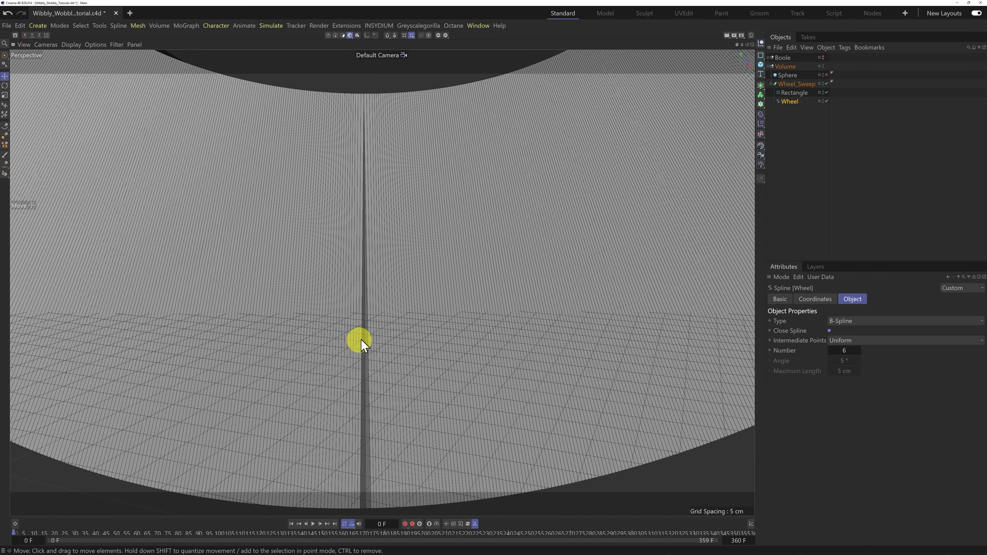
click(845, 352)
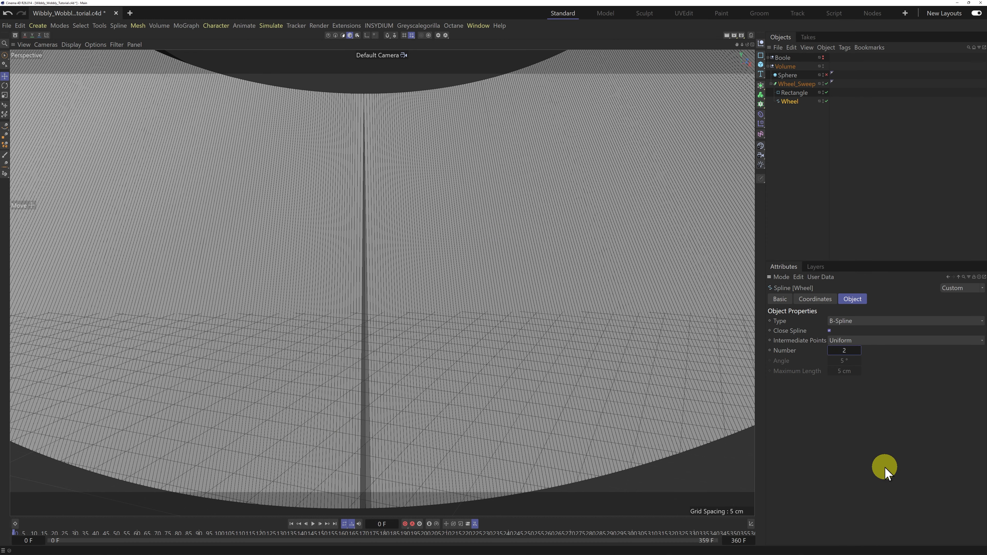
text(2)
key(Return)
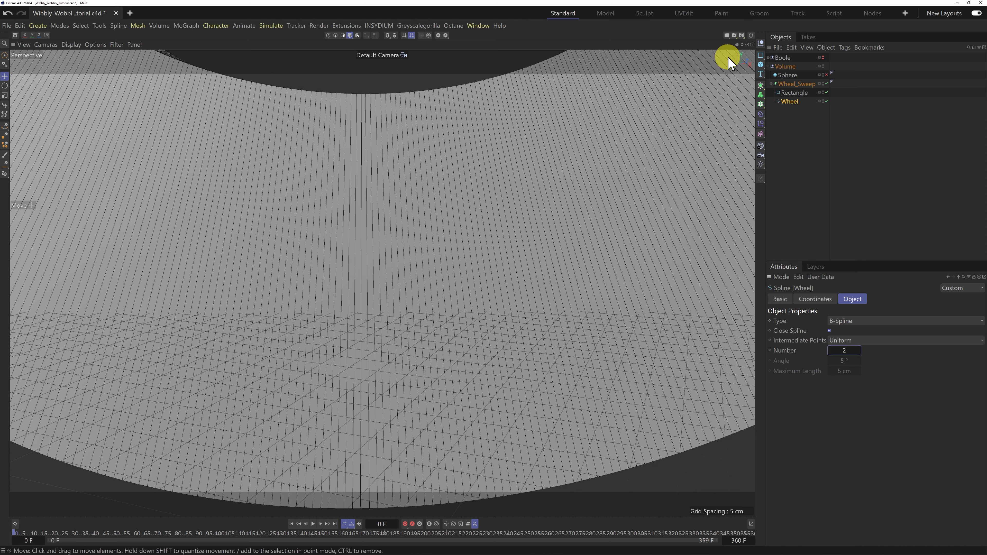
Step: Set the intermediate points of the Rectangle profile under the Volume null's Wheel_Sweep to Uniform
drag(743, 44, 490, 302)
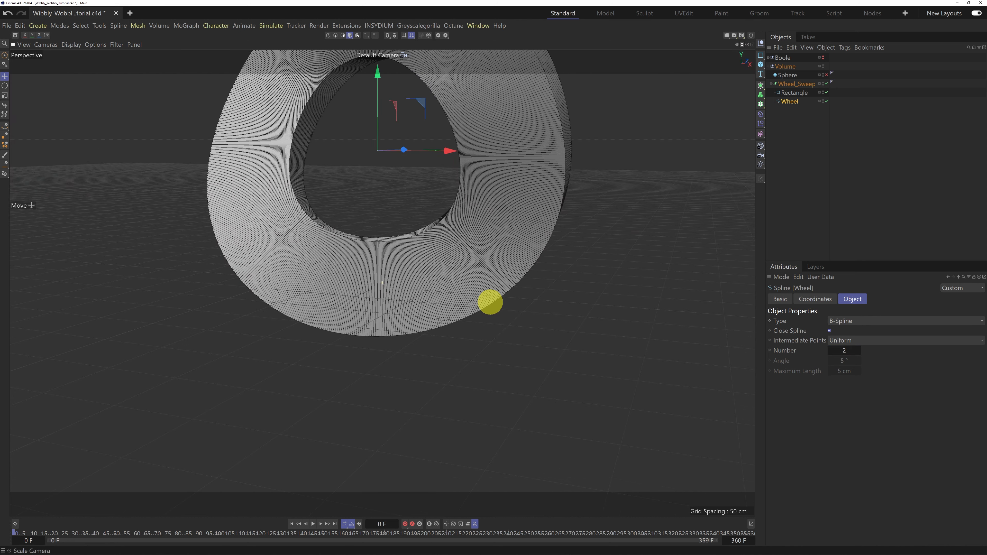
drag(749, 44, 478, 286)
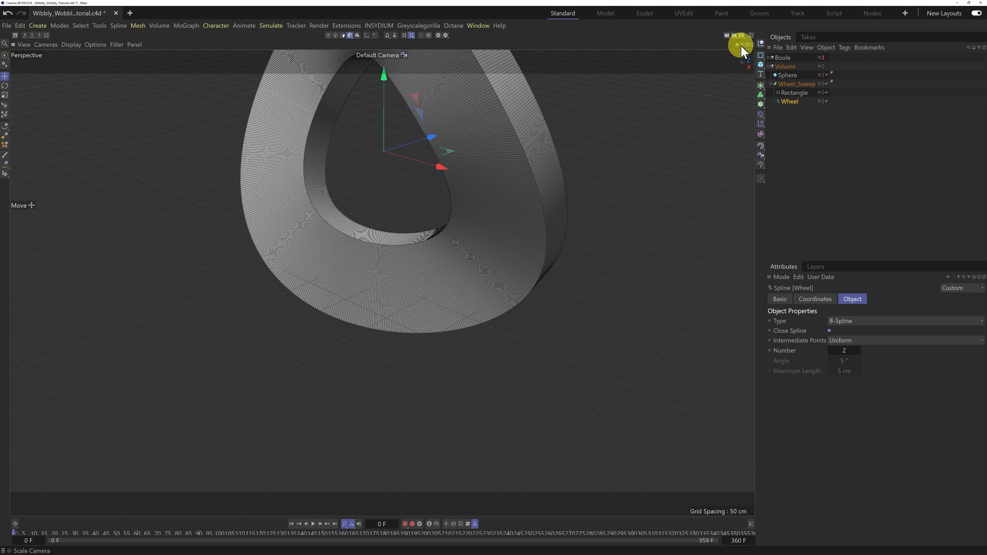
drag(737, 45, 494, 289)
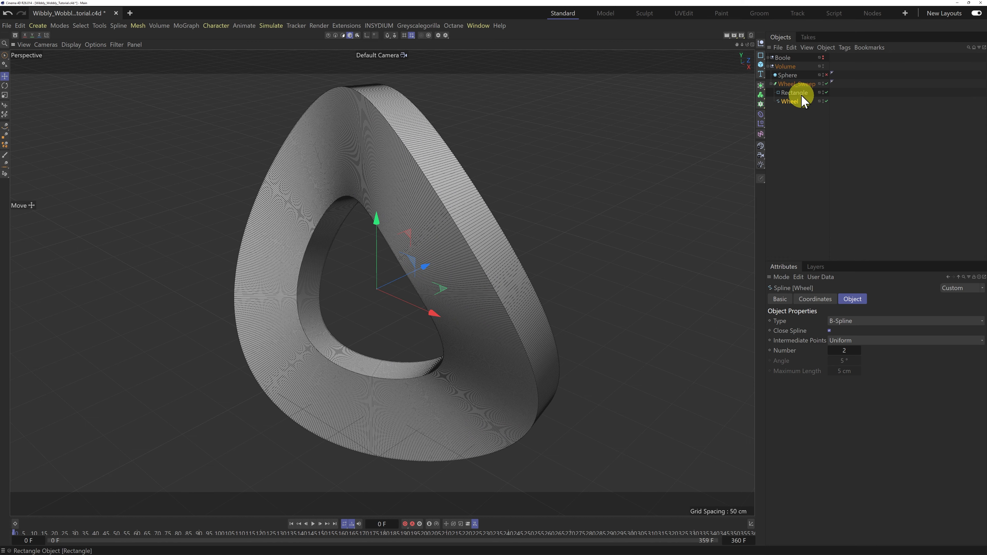
click(801, 94)
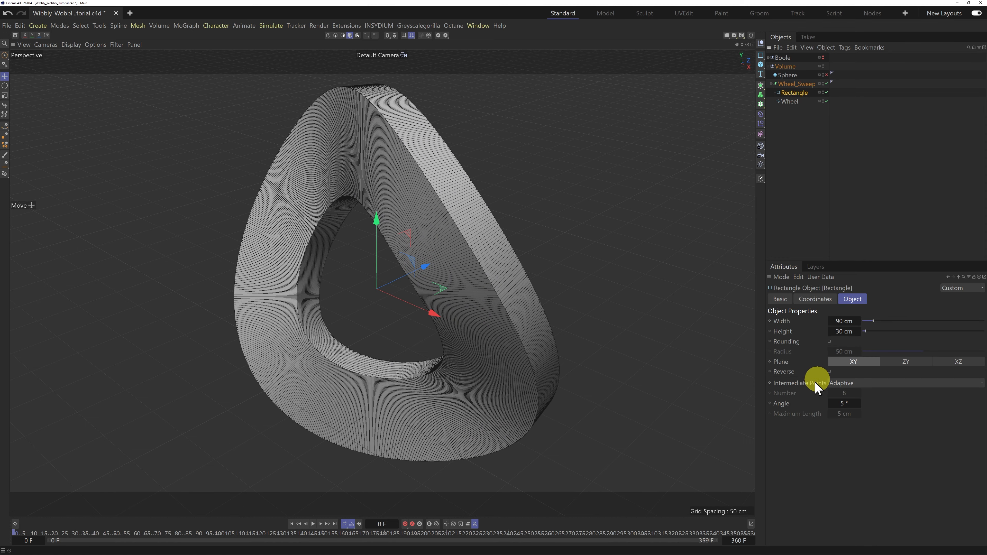
click(861, 383)
click(861, 375)
Step: Set the Rectangle profile's intermediate points number to 33 and check the sweep's mesh density
scroll(348, 356, up, 3)
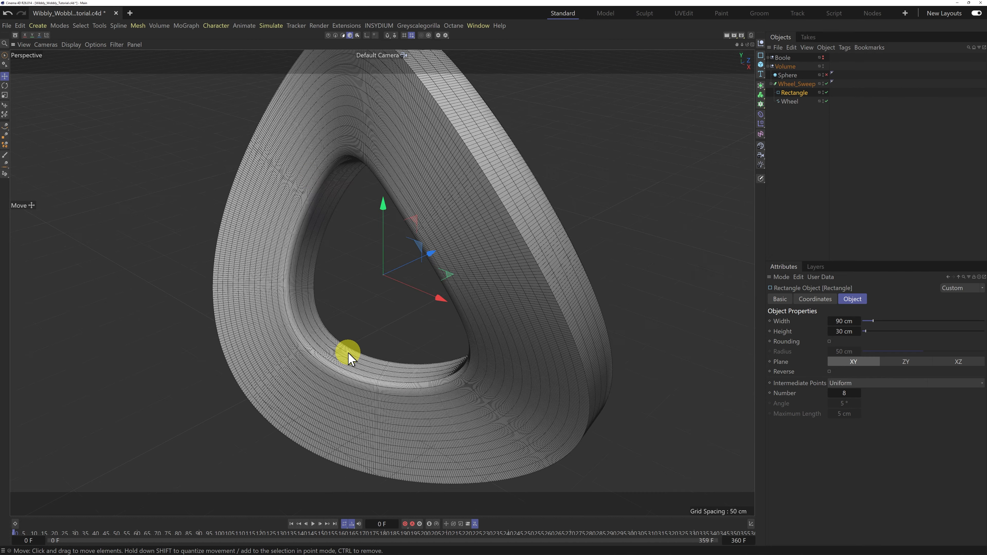
scroll(348, 356, up, 5)
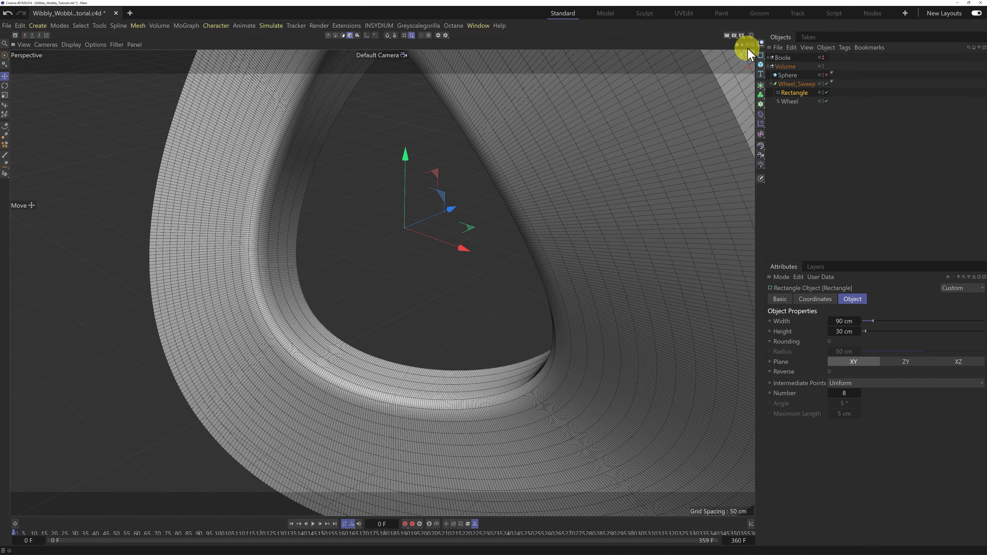
drag(747, 49, 699, 272)
double_click(844, 393)
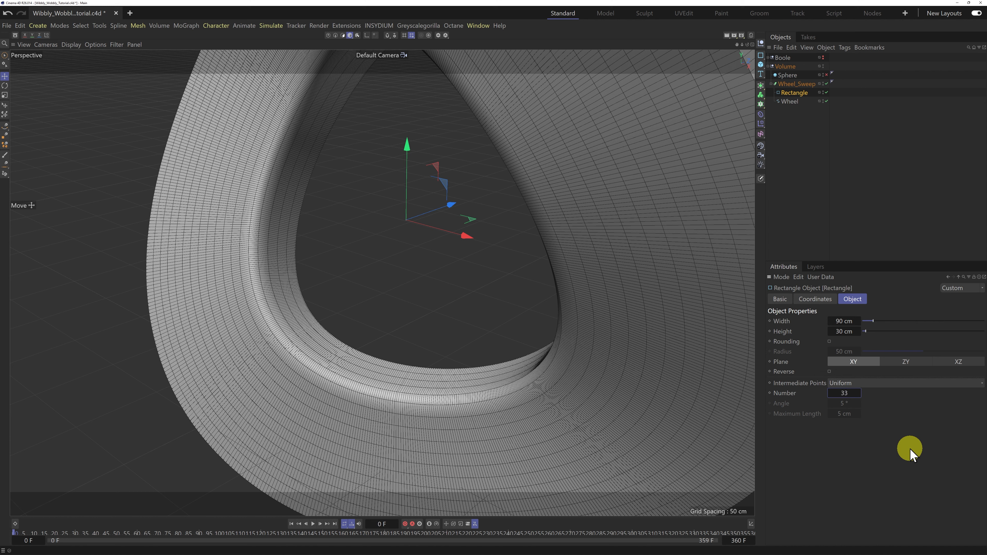
key(Return)
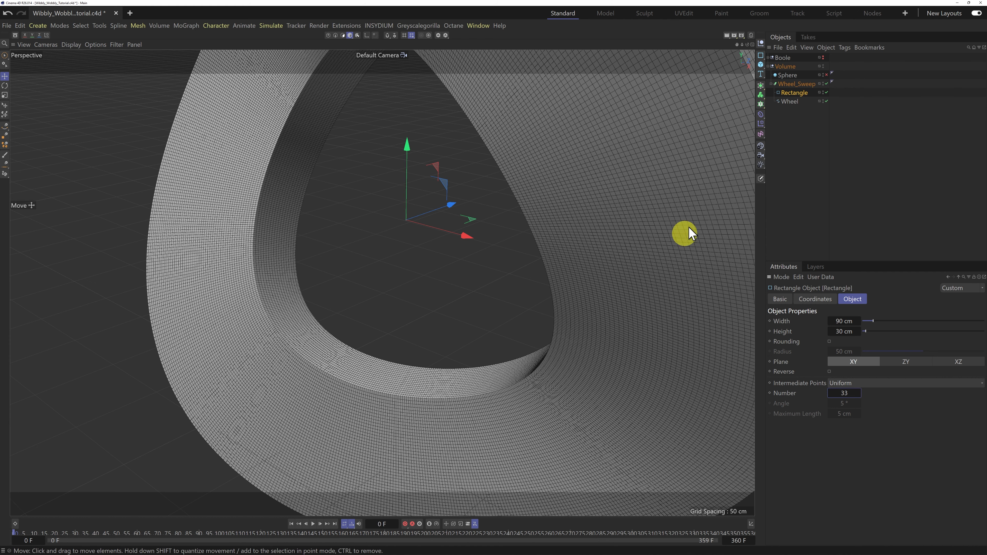
drag(742, 44, 489, 311)
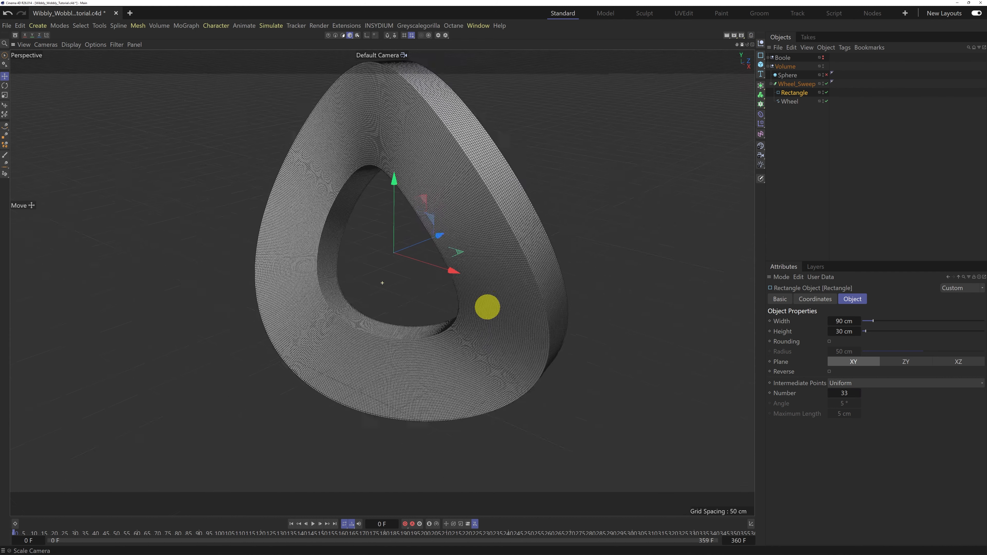
drag(746, 50, 496, 280)
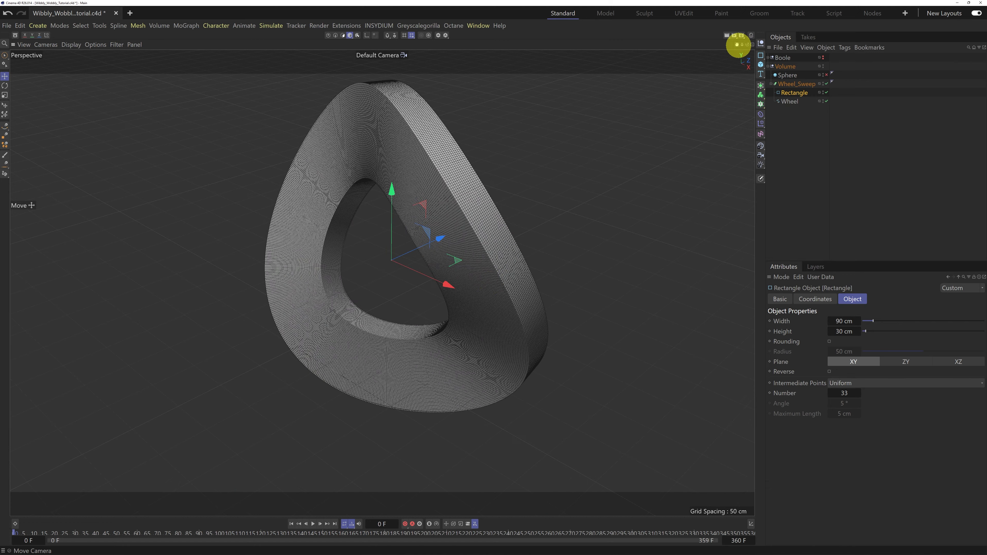
drag(738, 44, 494, 309)
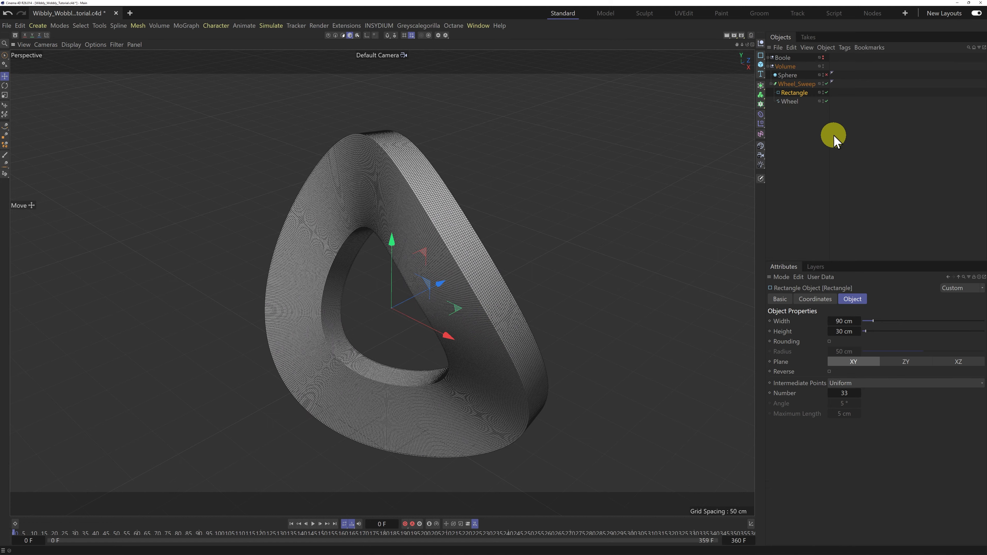
Step: Re-enable the Sphere in the Volume null and select the Wheel_Sweep
click(827, 74)
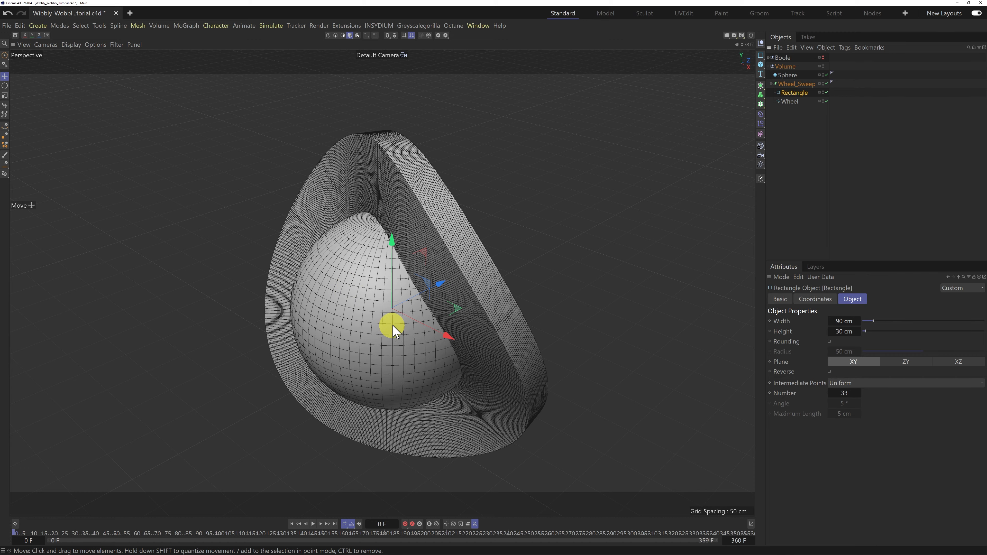
drag(747, 44, 481, 238)
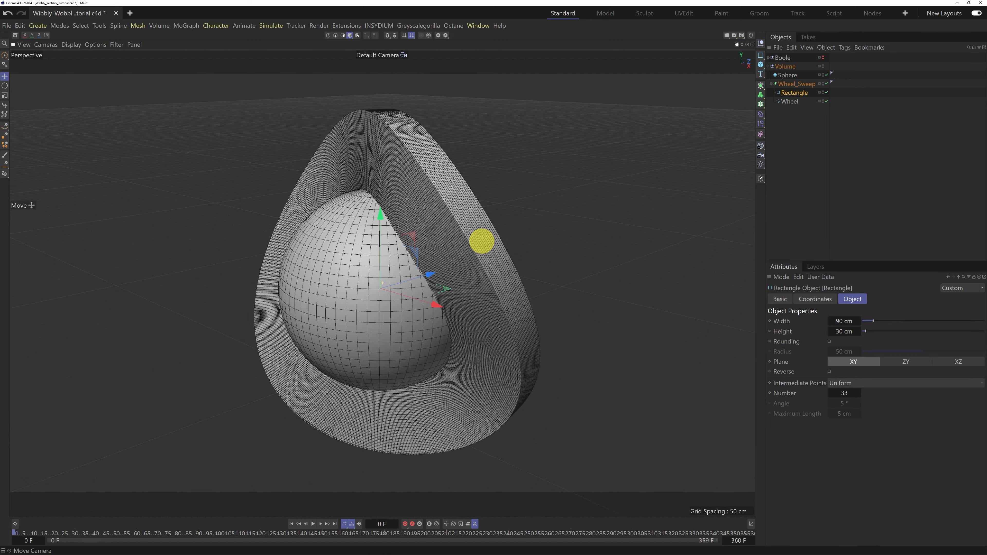
click(786, 66)
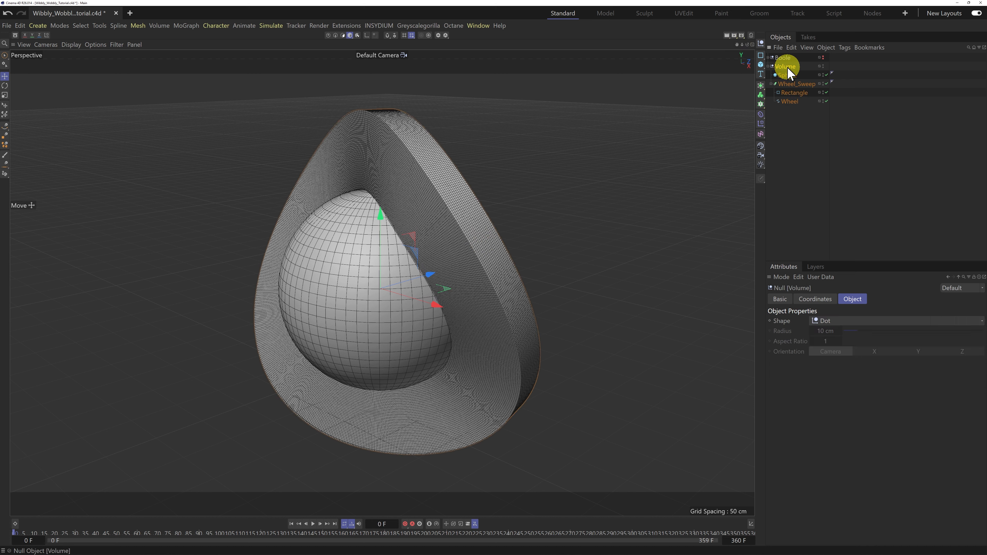
click(773, 84)
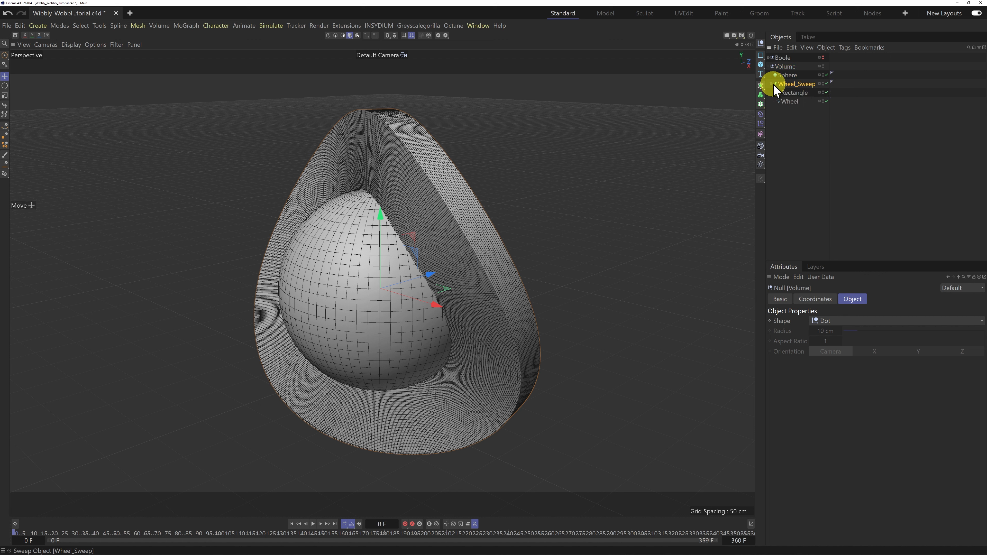
Step: Collapse the Wheel_Sweep and add a Volume Builder and a Volume Mesher inside the Volume null
click(772, 85)
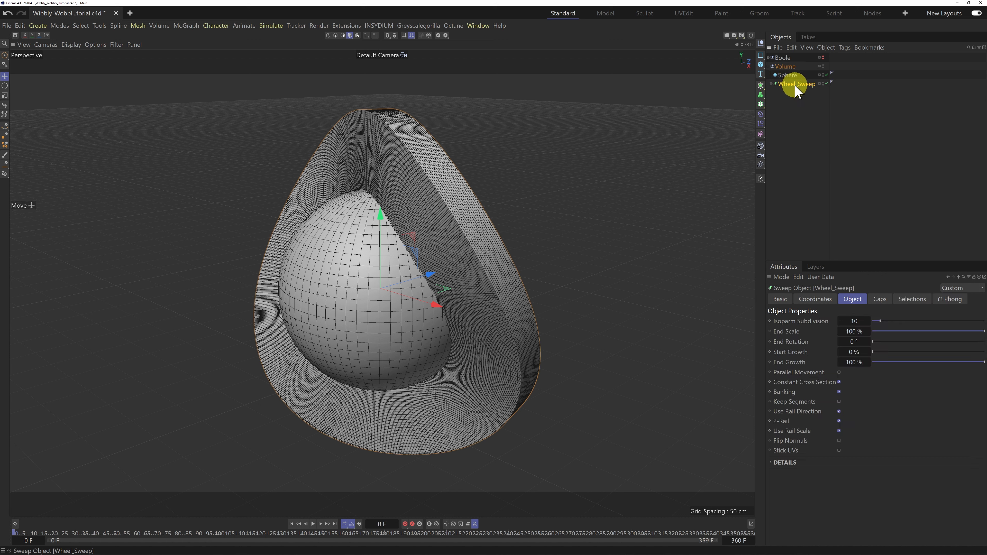
click(788, 68)
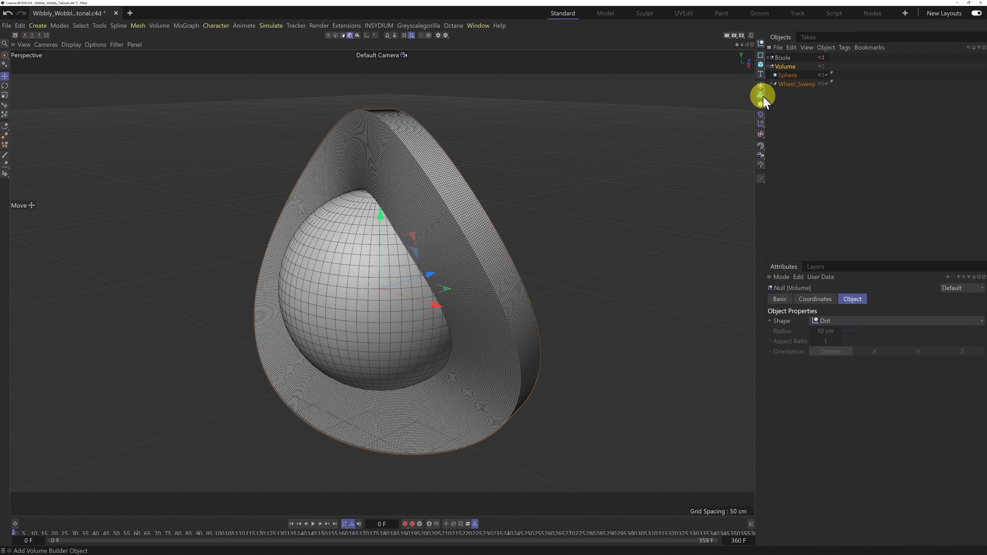
drag(763, 100, 789, 71)
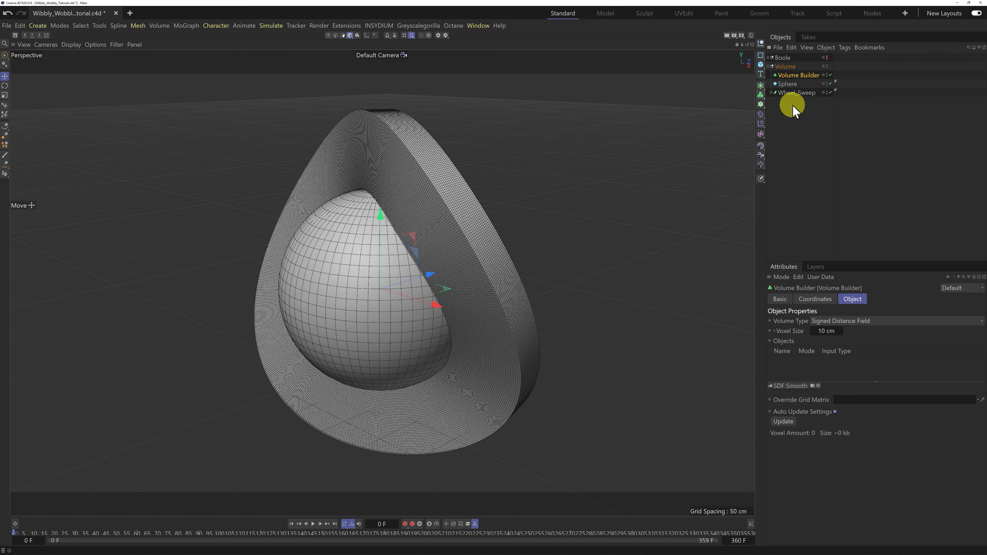
click(786, 67)
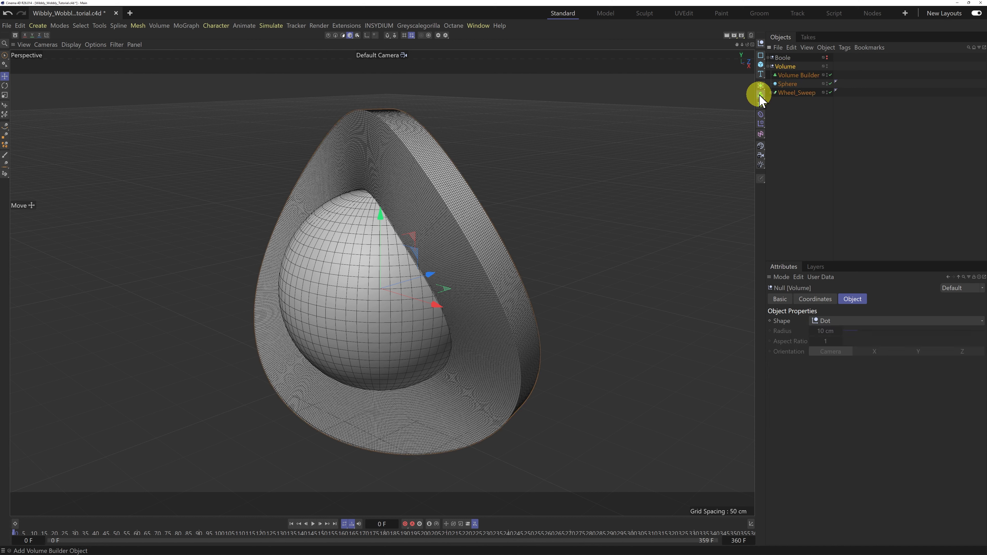
drag(760, 100, 787, 110)
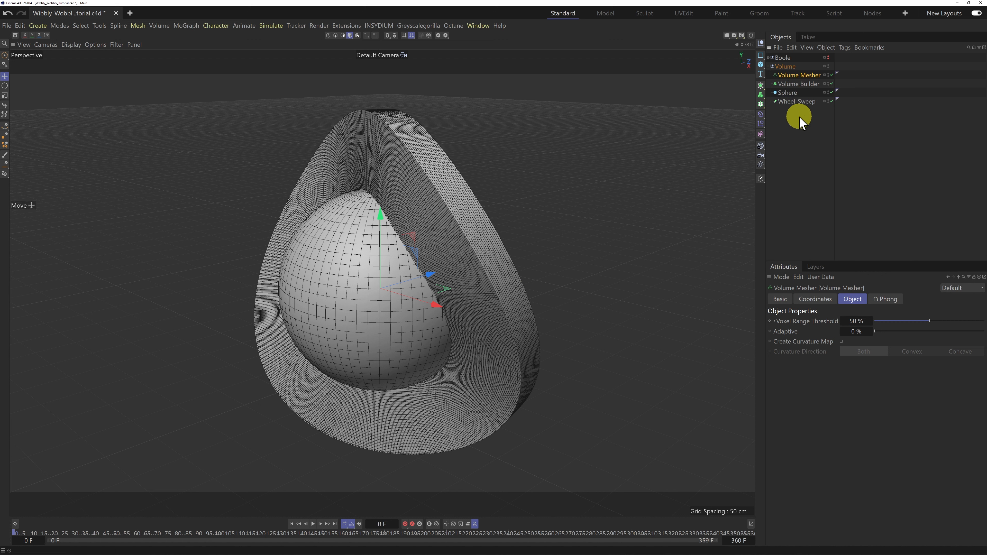
Step: Make the Sphere and Wheel_Sweep children of the Volume Builder
click(789, 93)
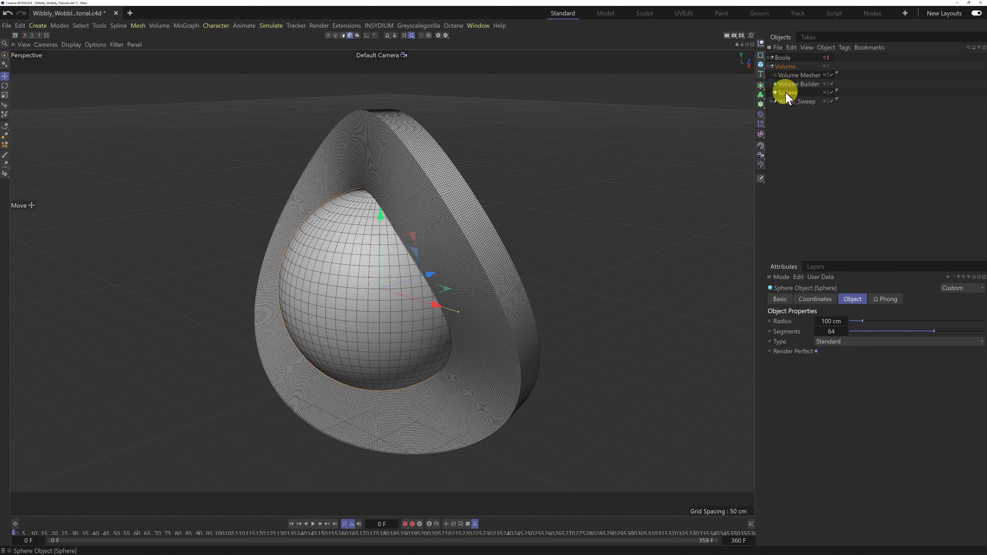
shift+click(795, 104)
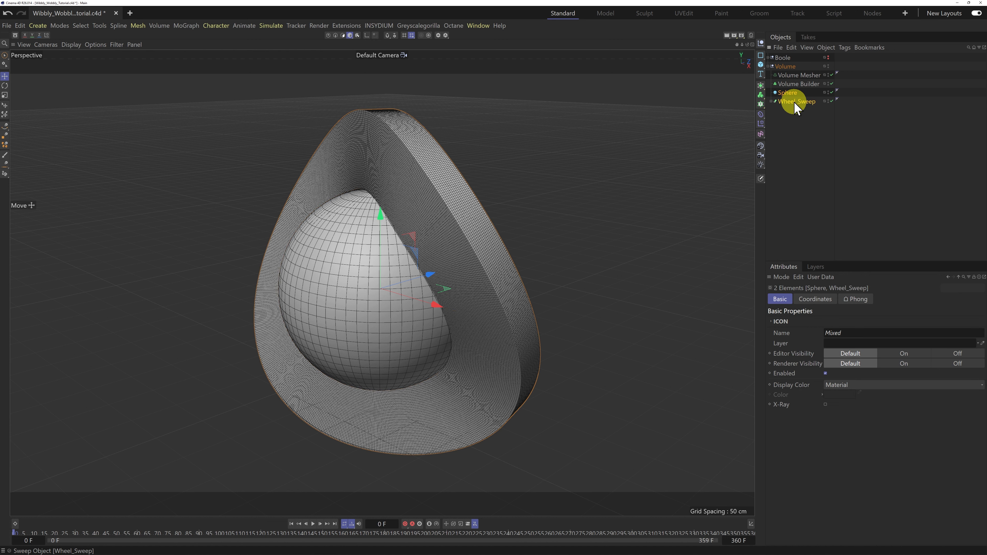
drag(799, 113, 797, 84)
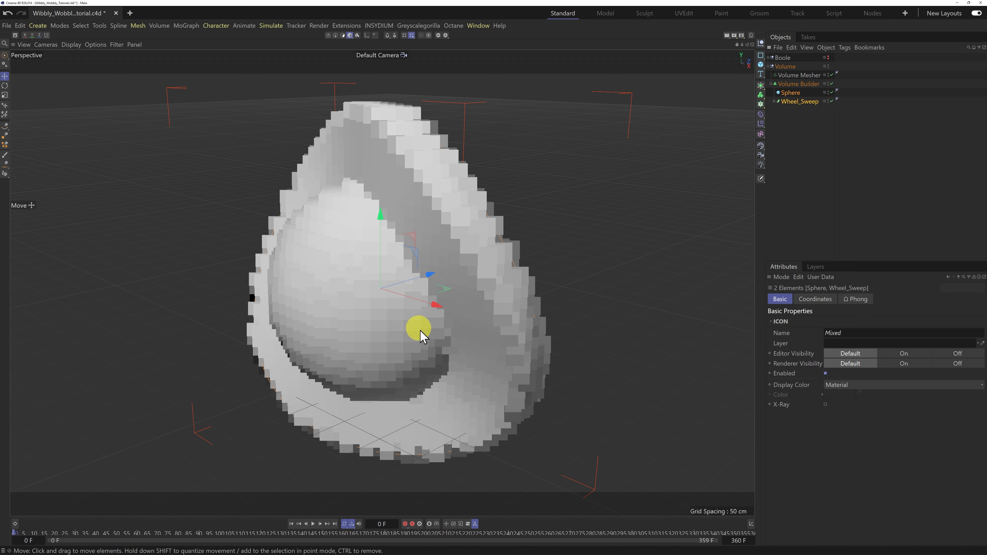
Step: Move the Sphere below Wheel_Sweep in the Volume Builder's object list and set Wheel_Sweep's mode to Subtract
click(795, 84)
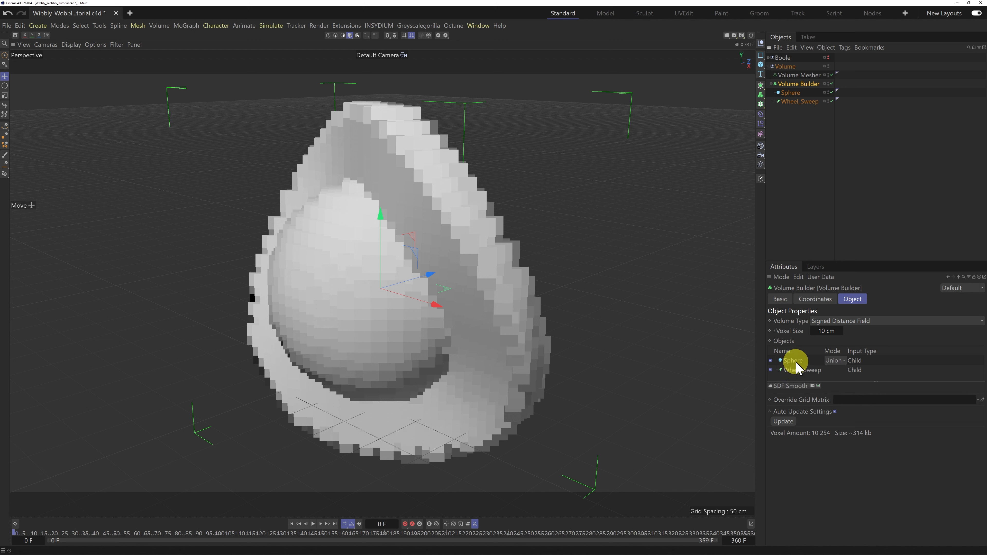
drag(795, 362, 800, 374)
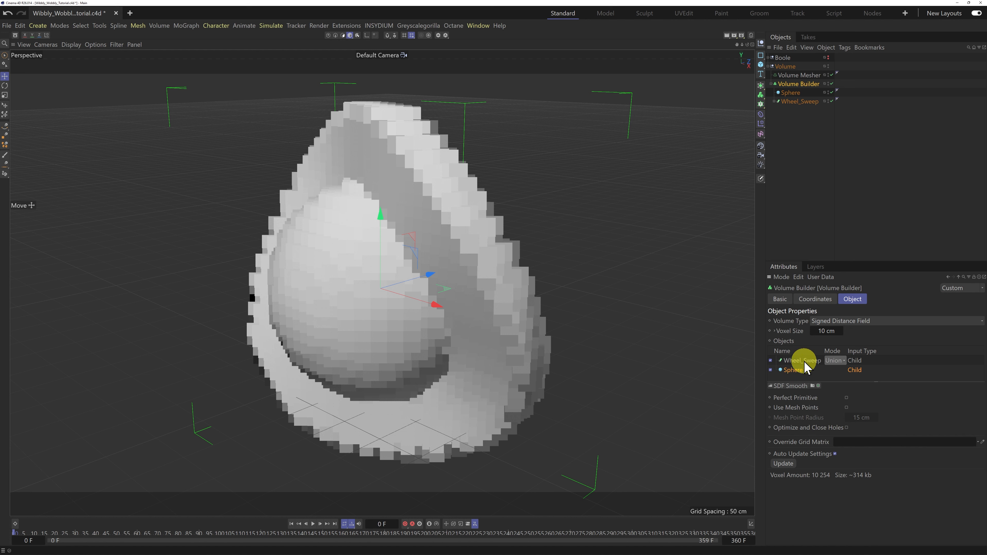
click(838, 361)
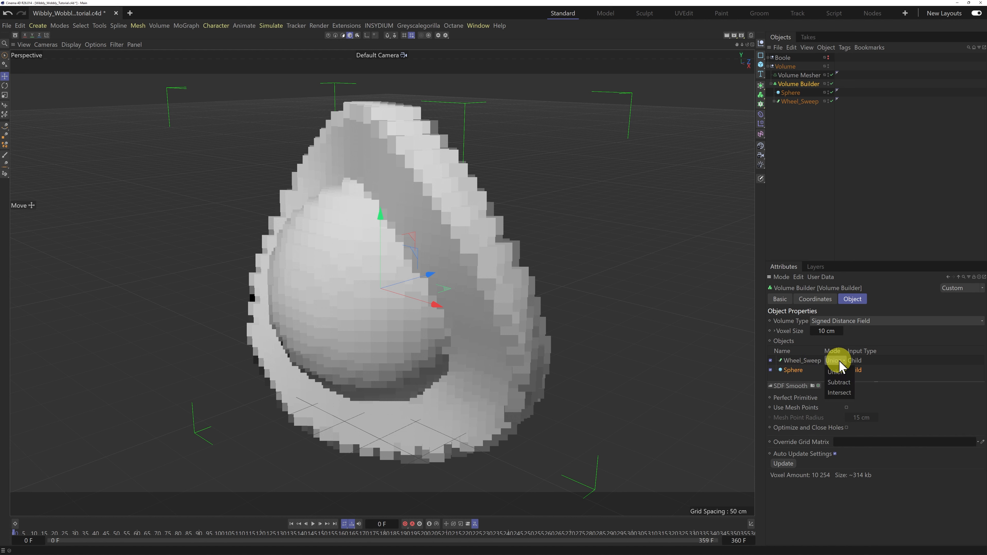
click(839, 383)
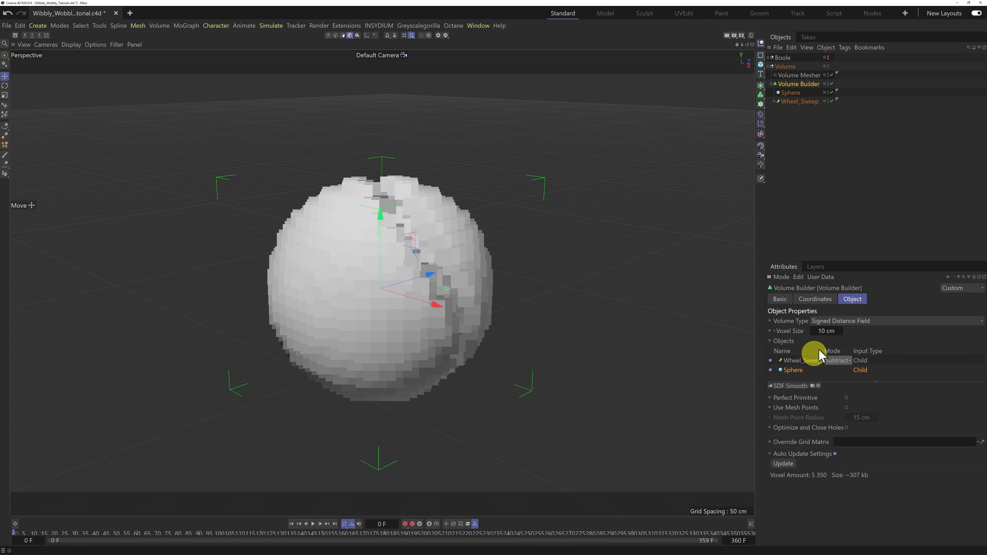
Step: Set the Volume Builder's voxel size to 1 cm and inspect the edges of the cut groove
click(823, 331)
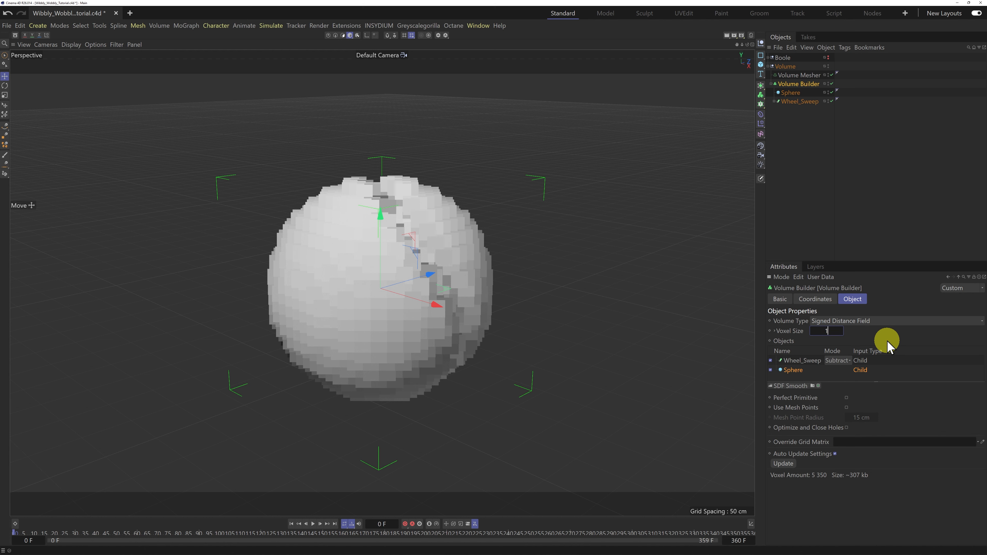
key(Return)
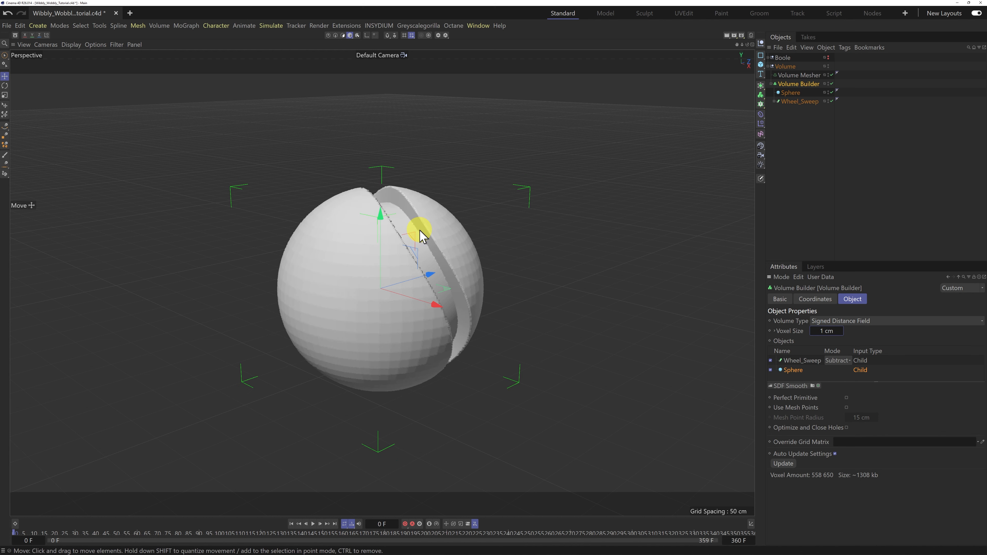
scroll(408, 247, up, 2)
scroll(407, 247, up, 3)
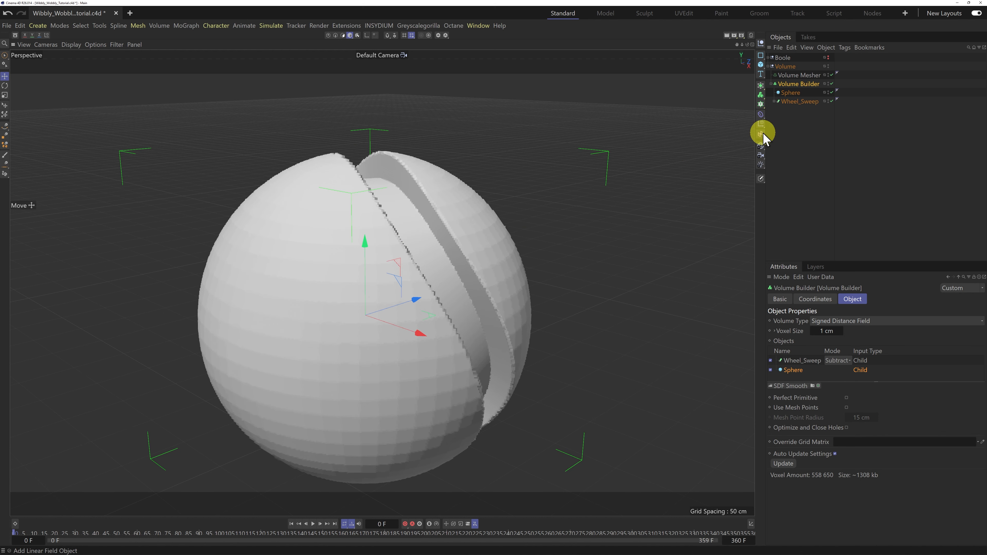
drag(748, 51, 481, 282)
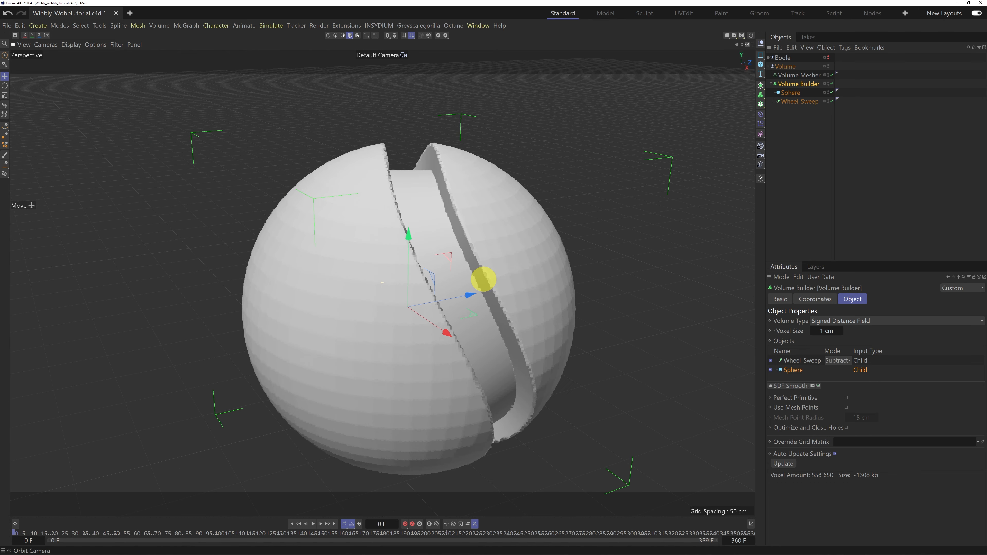
drag(742, 44, 471, 251)
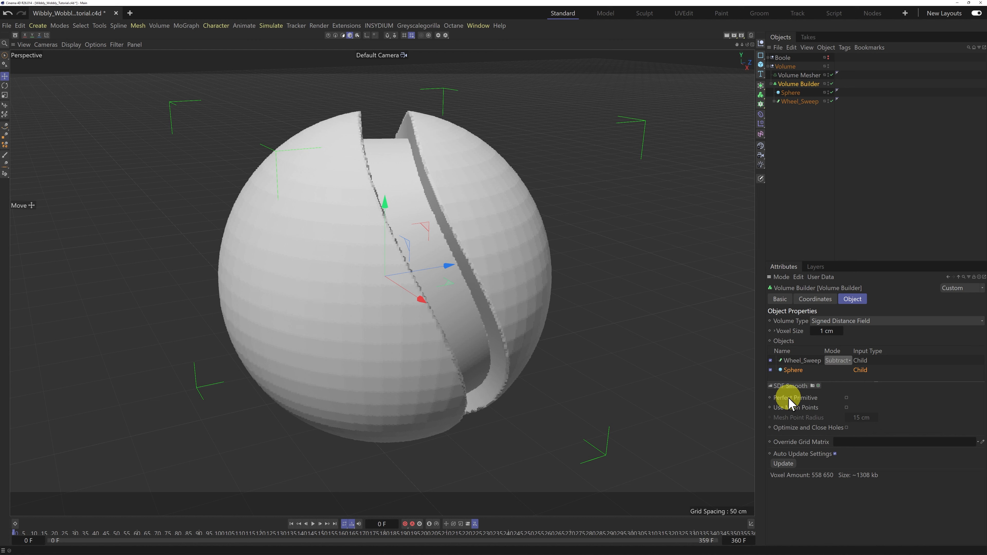
Step: Enable Perfect Primitive for the Sphere in the Volume Builder and set the voxel size to 0.2 cm
click(847, 398)
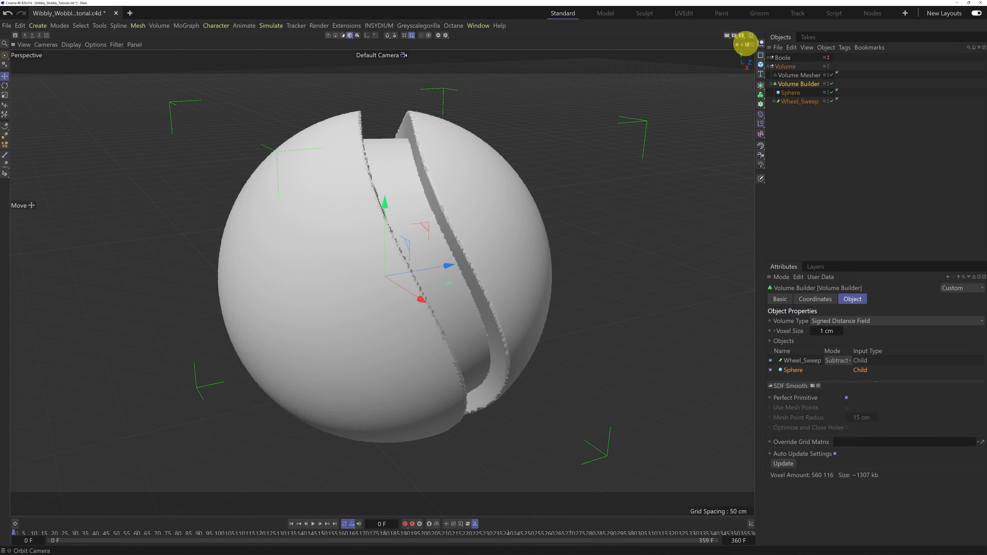
drag(746, 44, 493, 274)
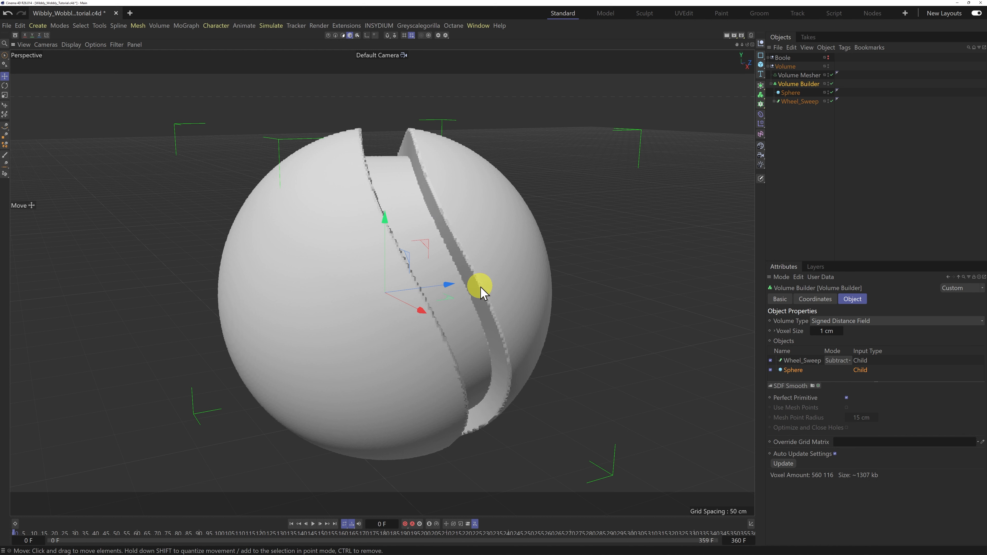
click(832, 331)
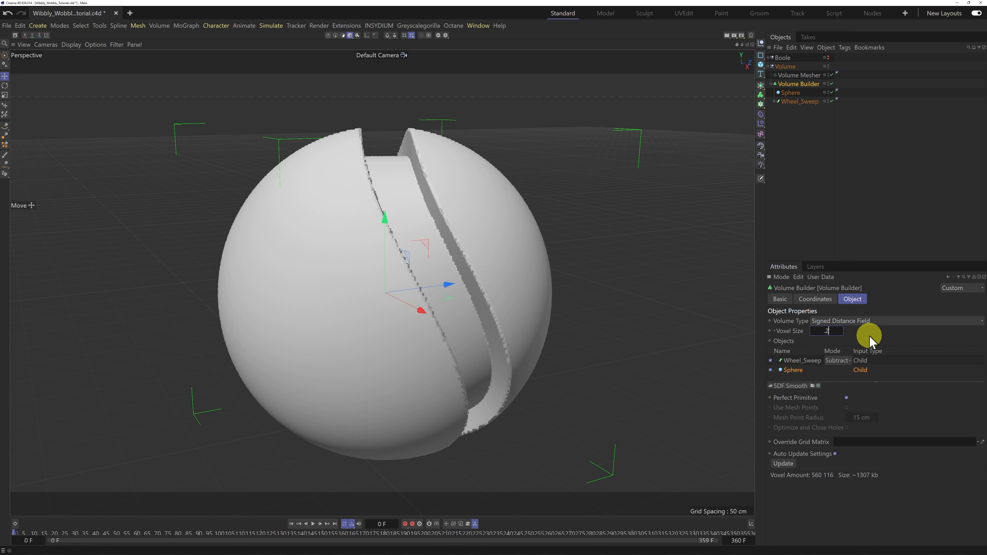
text(.2)
key(Return)
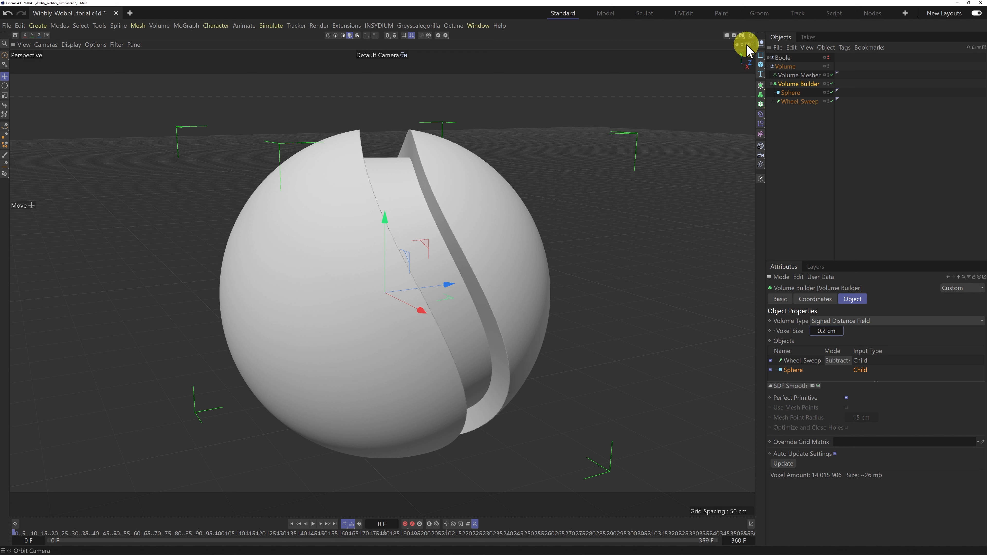
drag(747, 50, 493, 276)
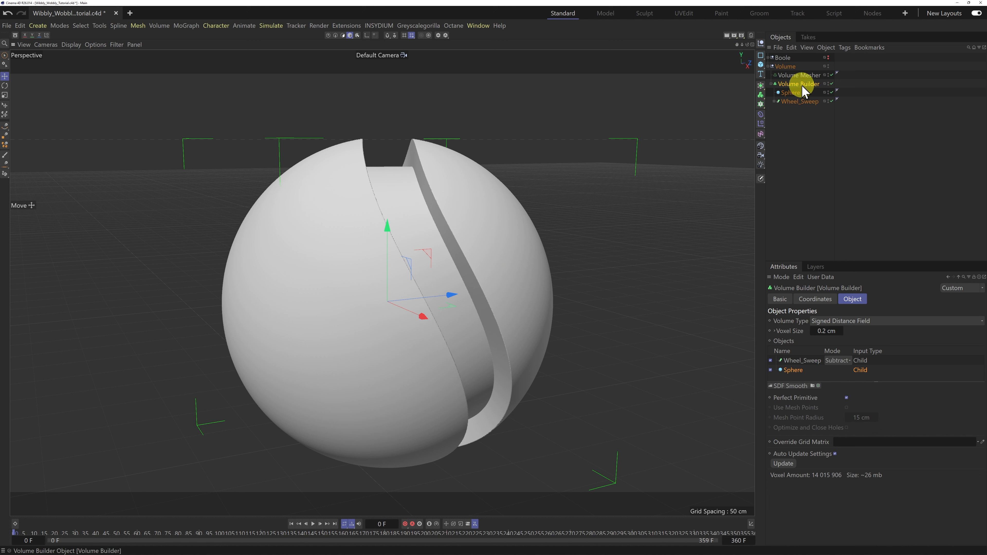
Step: Make the Volume Builder a child of the Volume Mesher and display the viewport in Gouraud Shading without lines
drag(800, 84, 804, 77)
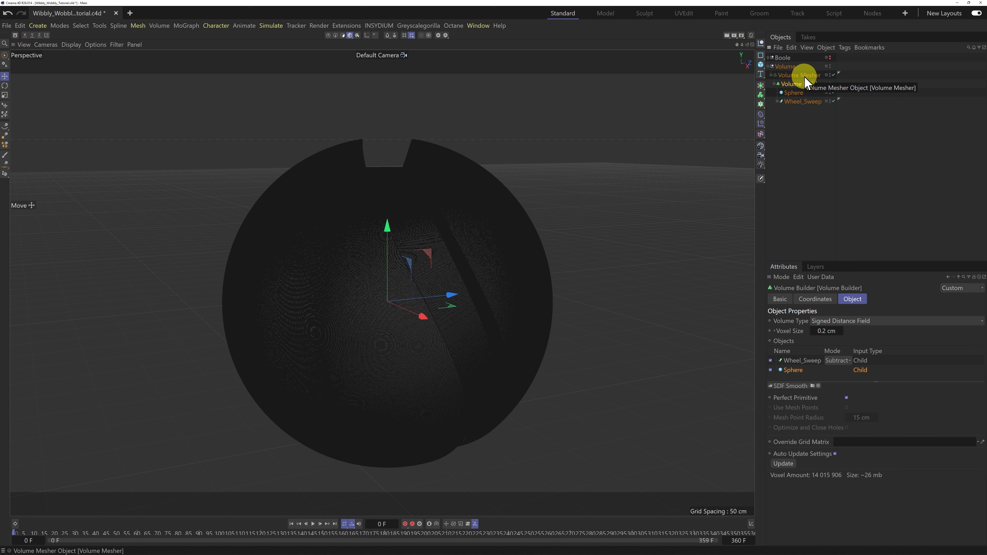
click(72, 44)
click(105, 79)
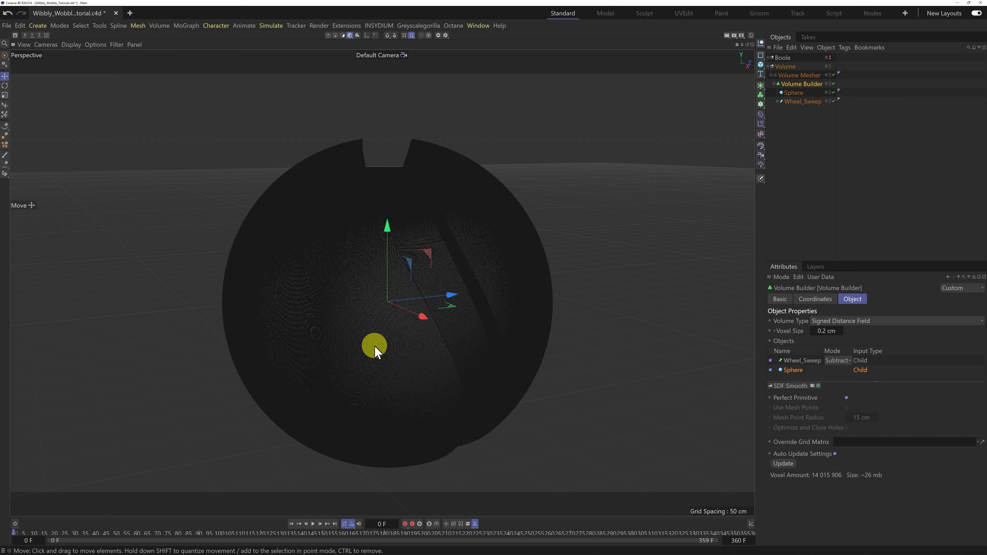
click(71, 44)
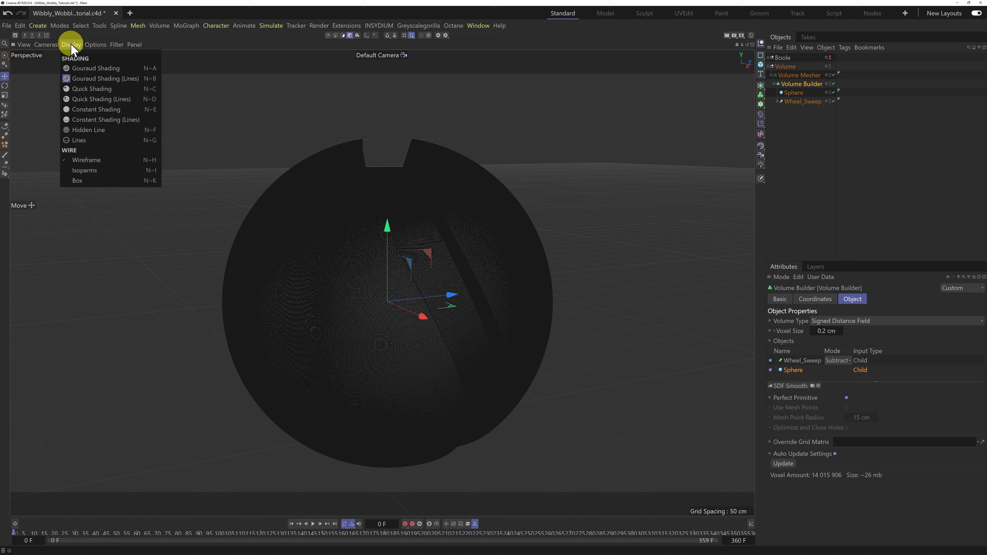
click(94, 69)
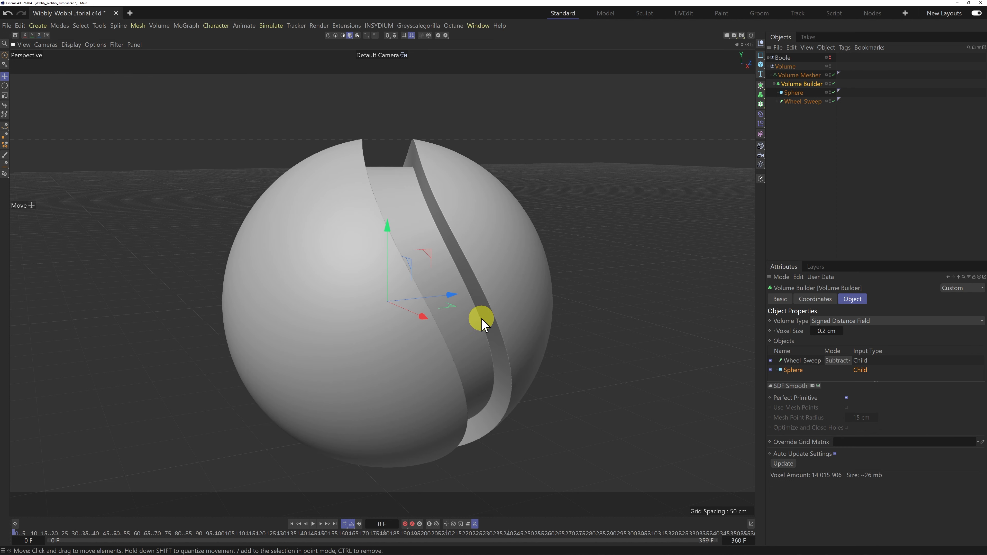
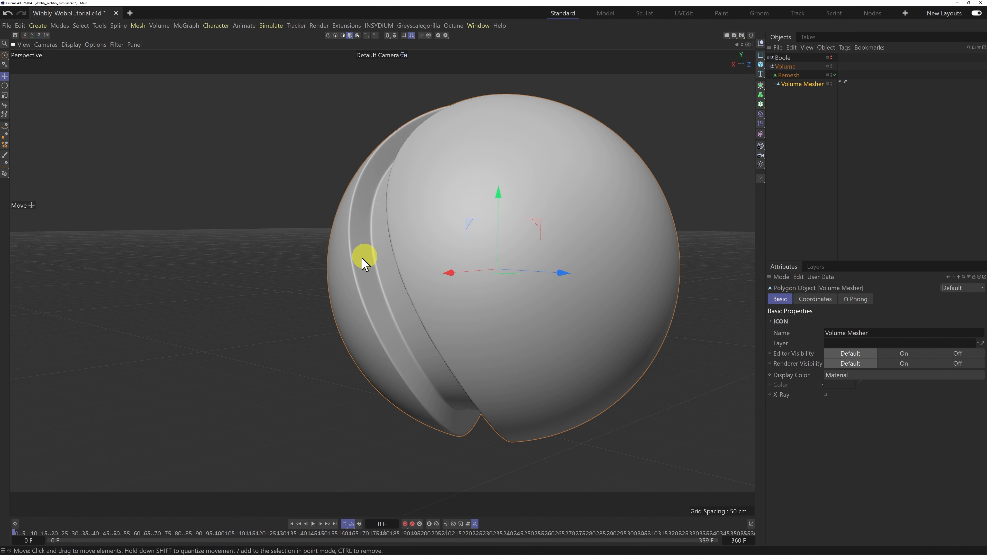
Step: Inspect the remeshed sphere's groove edges, switch the display to Gouraud Shading (Lines), and examine the polygon flow around the groove
scroll(356, 258, up, 5)
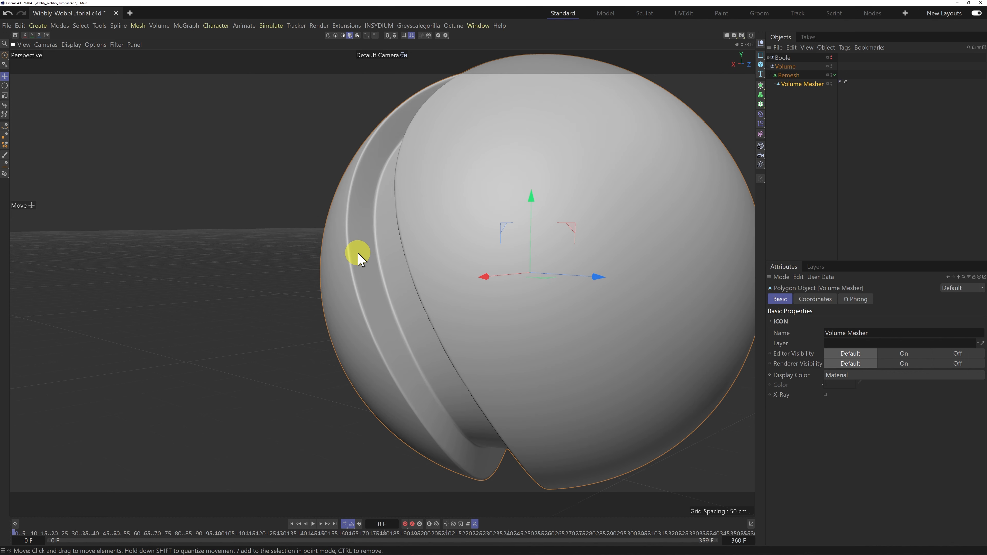
scroll(357, 255, up, 3)
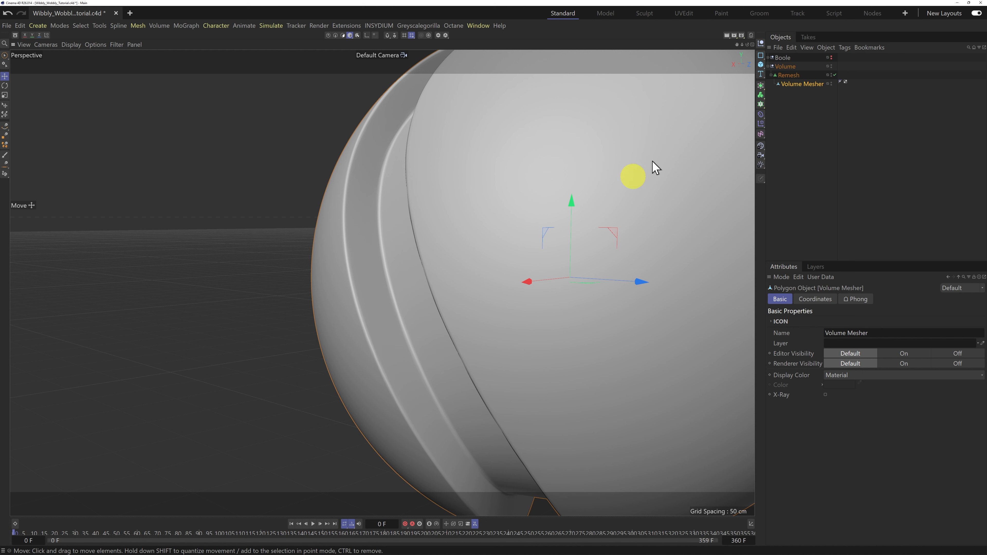
alt+drag(494, 278, 524, 270)
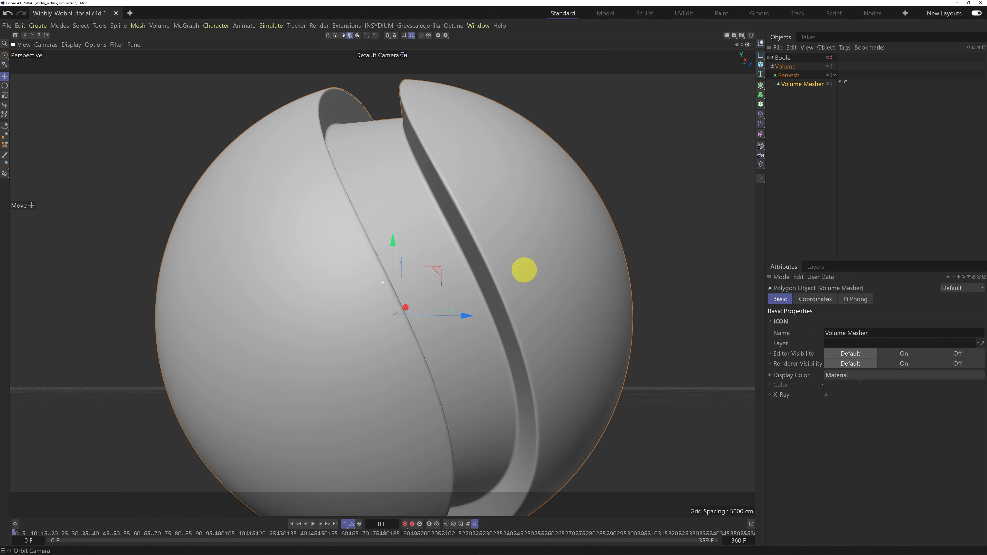
drag(742, 45, 493, 302)
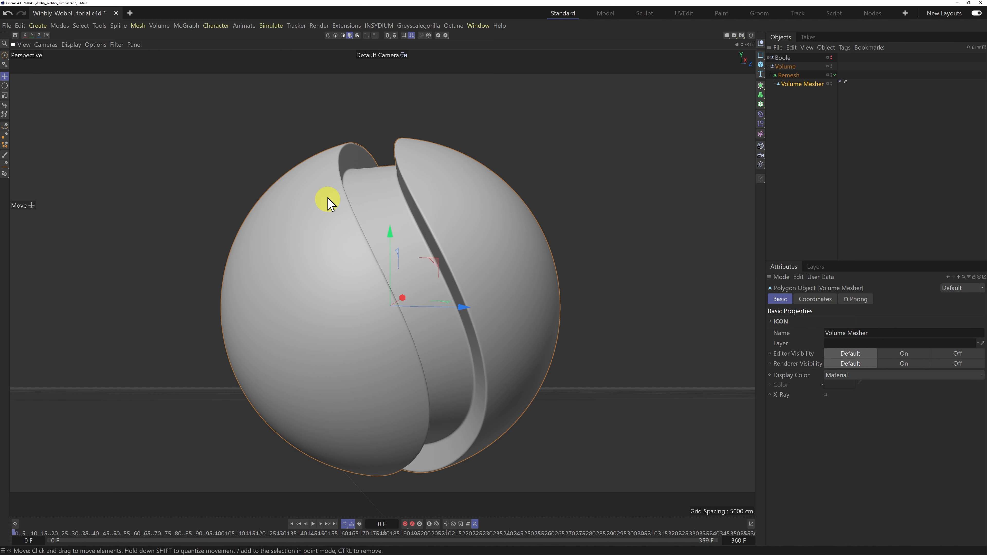
click(72, 45)
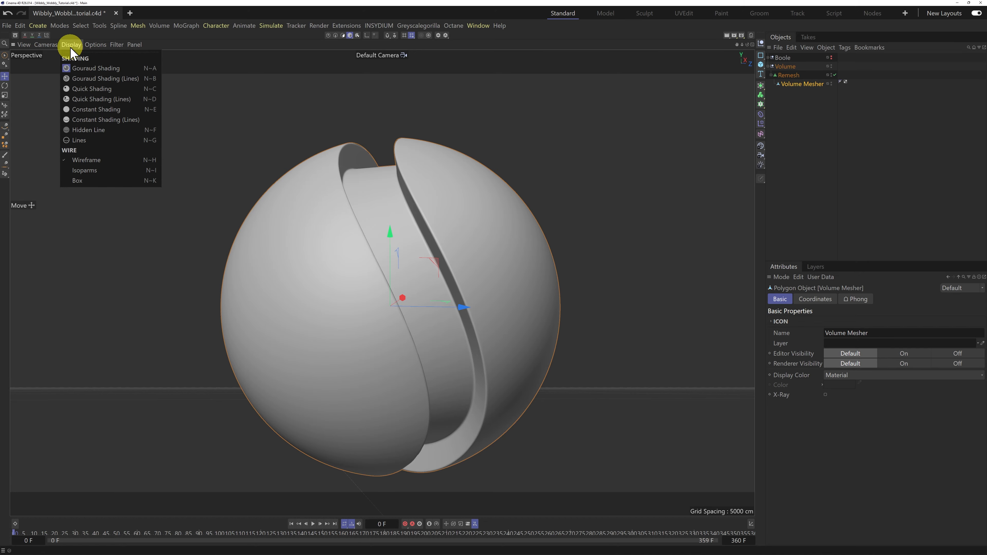
click(92, 79)
scroll(372, 310, up, 2)
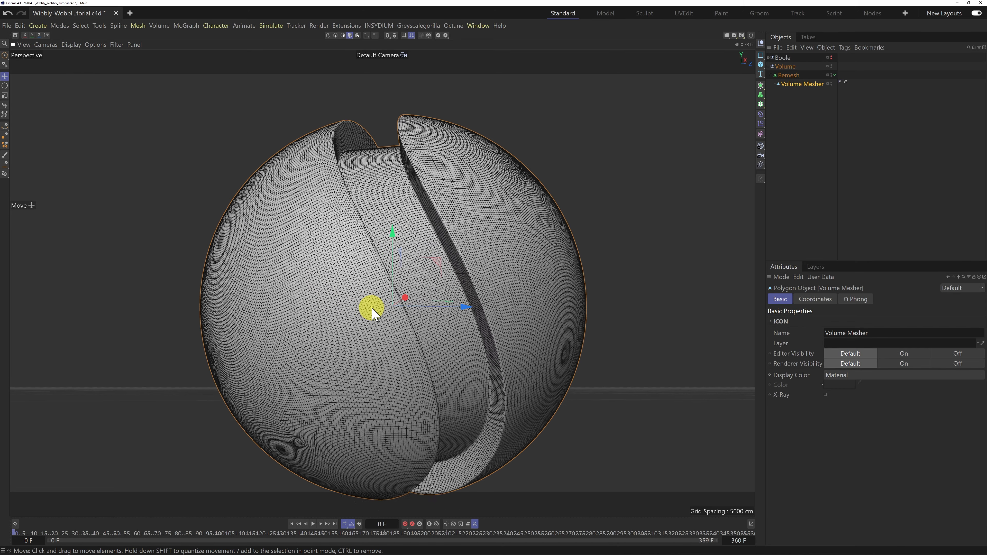
scroll(371, 310, up, 4)
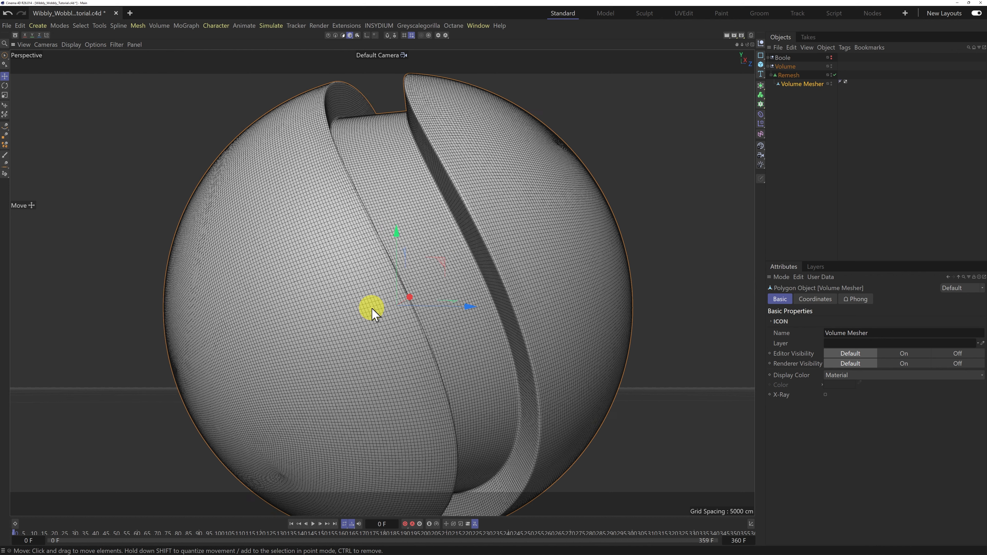
scroll(372, 311, up, 1)
scroll(372, 310, up, 4)
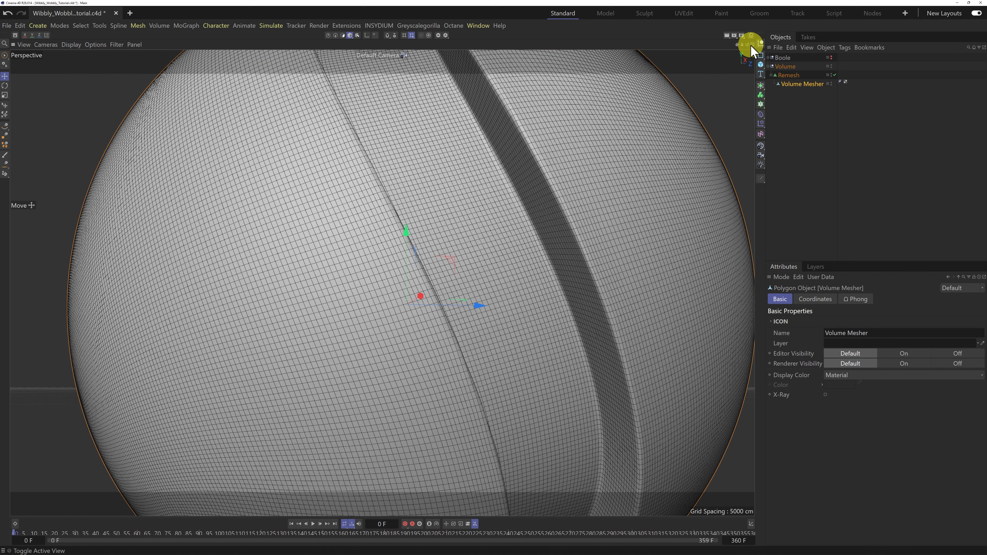
Step: Set the Remesh object's Mesh Density to 5% and check the coarser polygon flow around the groove
drag(747, 49, 478, 262)
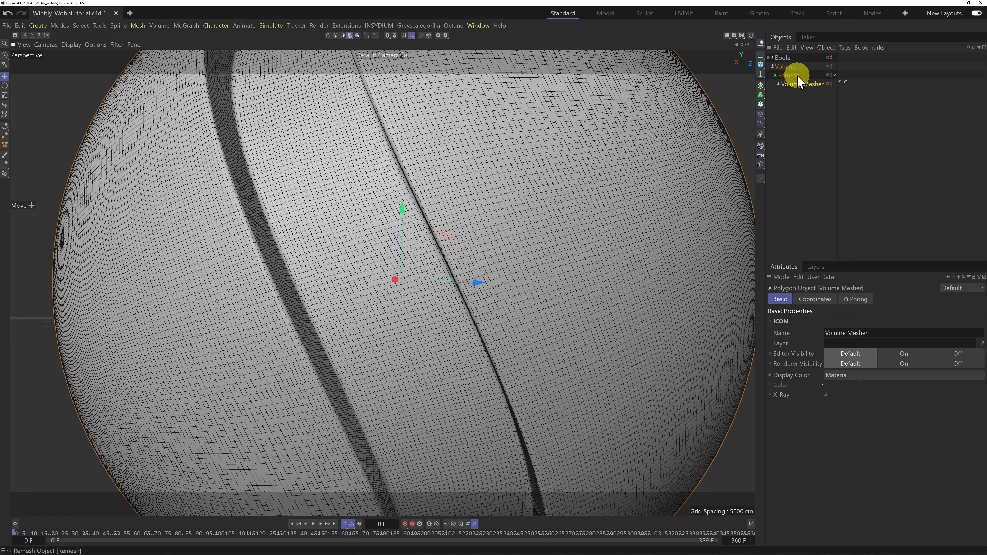
click(789, 75)
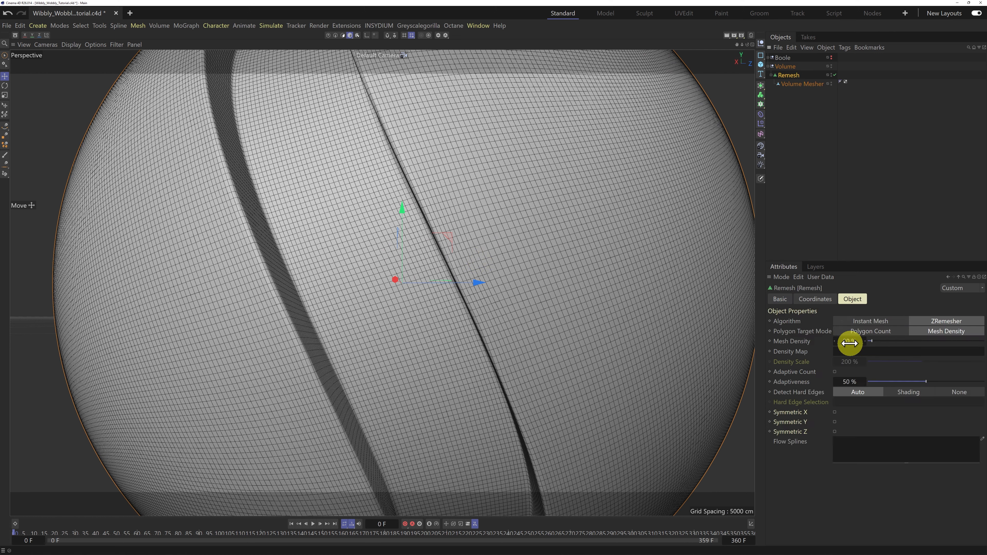
drag(849, 341, 840, 341)
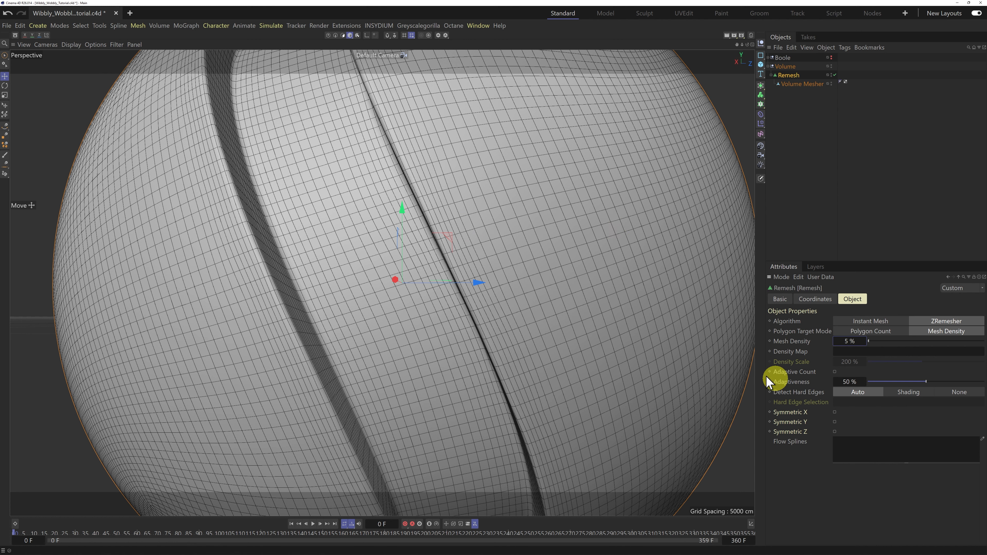
scroll(459, 251, down, 10)
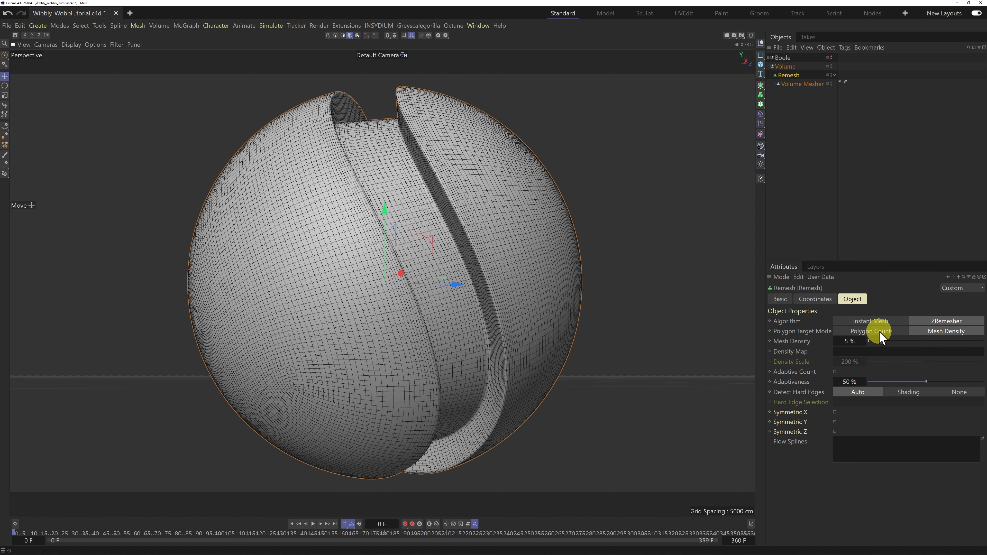
Step: Switch the Remesh's Polygon Target Mode to Polygon Count and check the sphere in Gouraud Shading and Gouraud Shading (Lines)
click(879, 331)
click(71, 45)
click(83, 54)
alt+drag(493, 288, 492, 275)
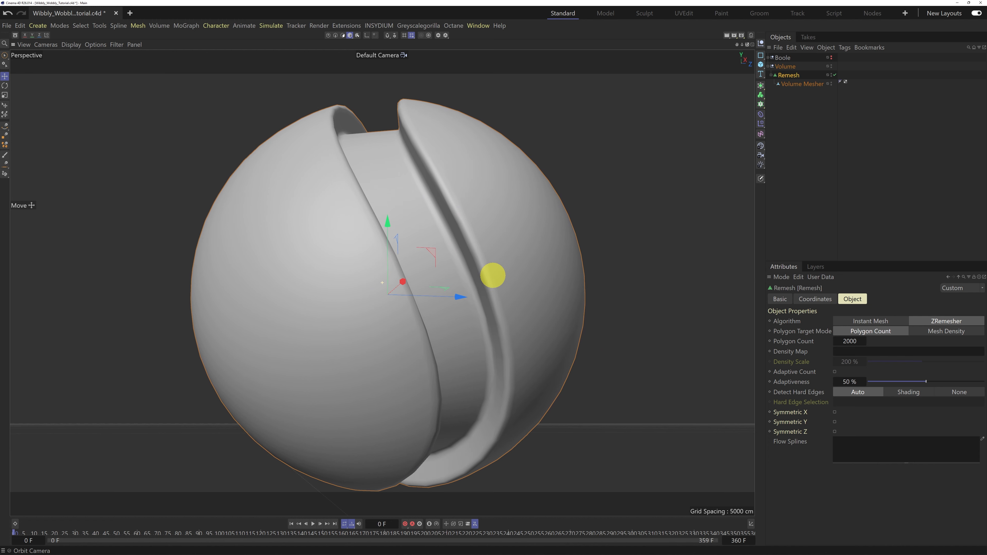
click(71, 44)
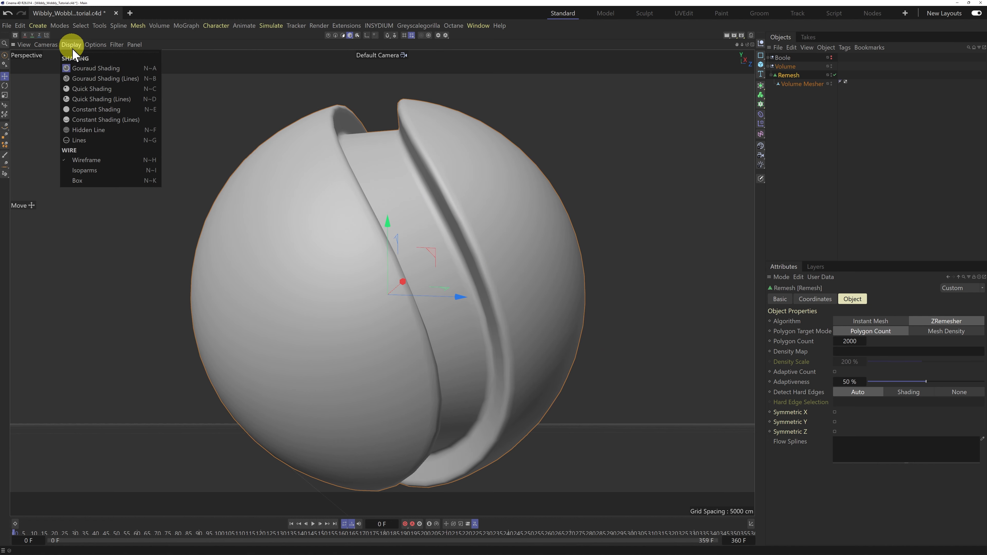
click(85, 69)
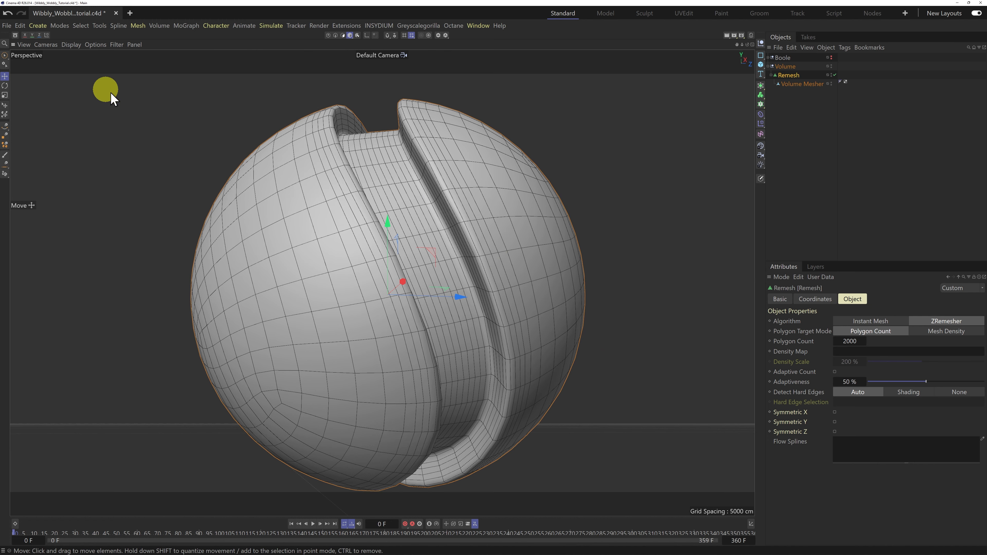
Step: Set the Remesh's Polygon Count to 20000 and inspect the groove with lines and in plain Gouraud Shading
double_click(861, 341)
click(859, 341)
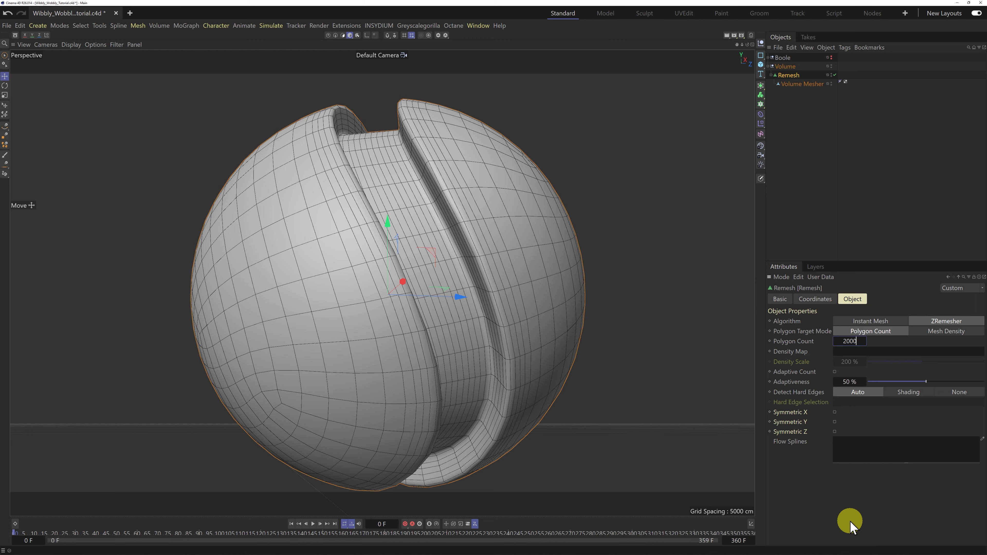
text(0)
key(Return)
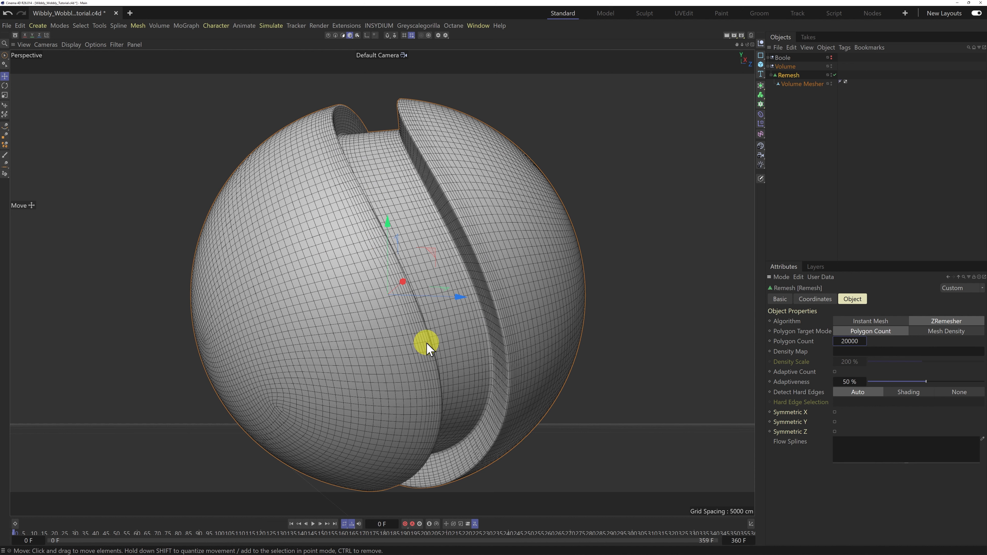
scroll(482, 350, up, 2)
scroll(482, 350, up, 6)
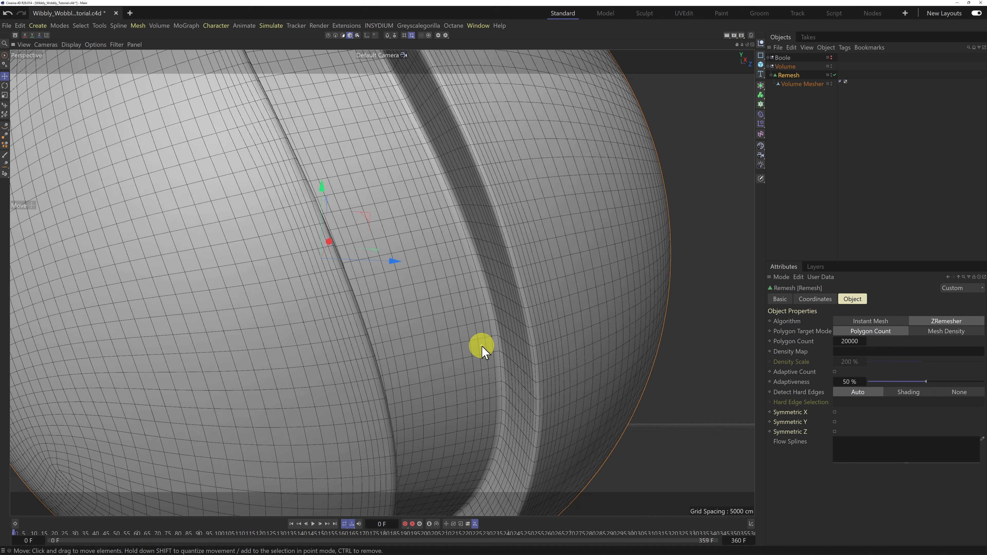
scroll(615, 241, down, 8)
alt+drag(614, 241, 575, 268)
key(n)
key(a)
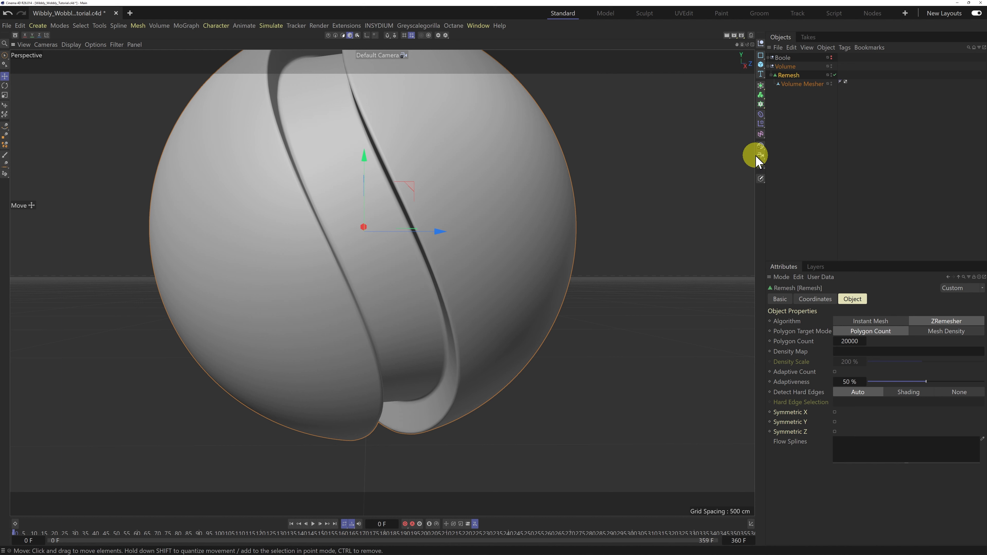
Step: Set the Remesh's Adaptiveness to 100% and display the sphere in Gouraud Shading (Lines)
click(851, 382)
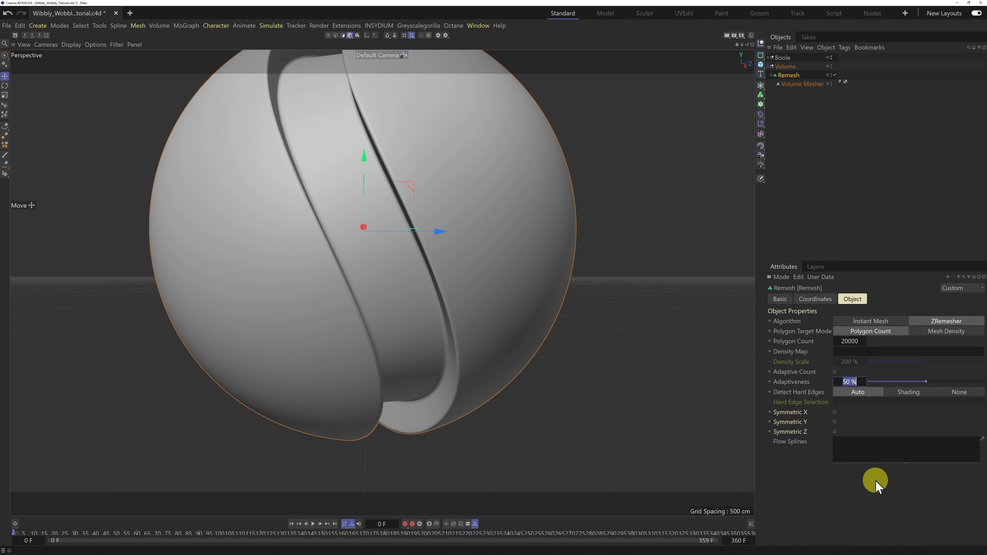
text(100)
key(Return)
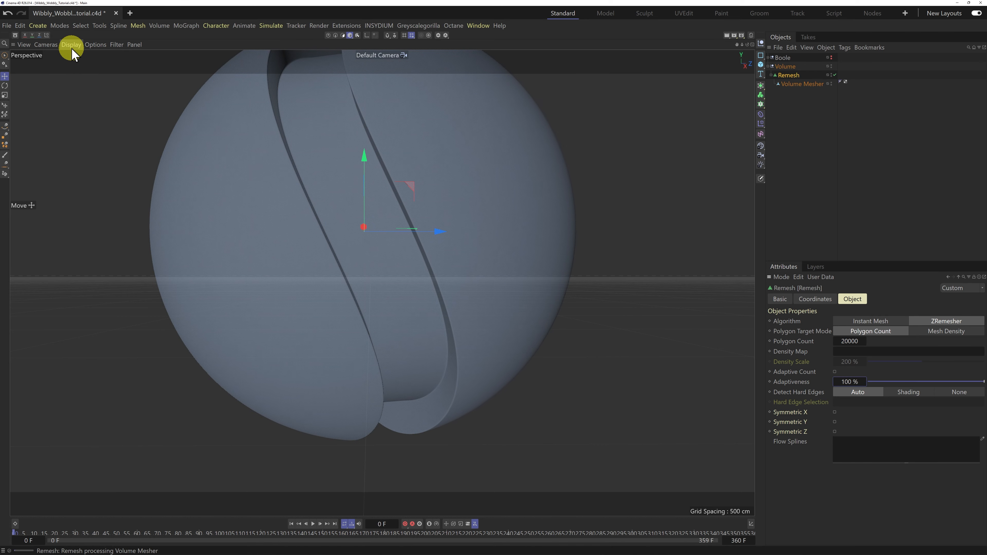
click(72, 46)
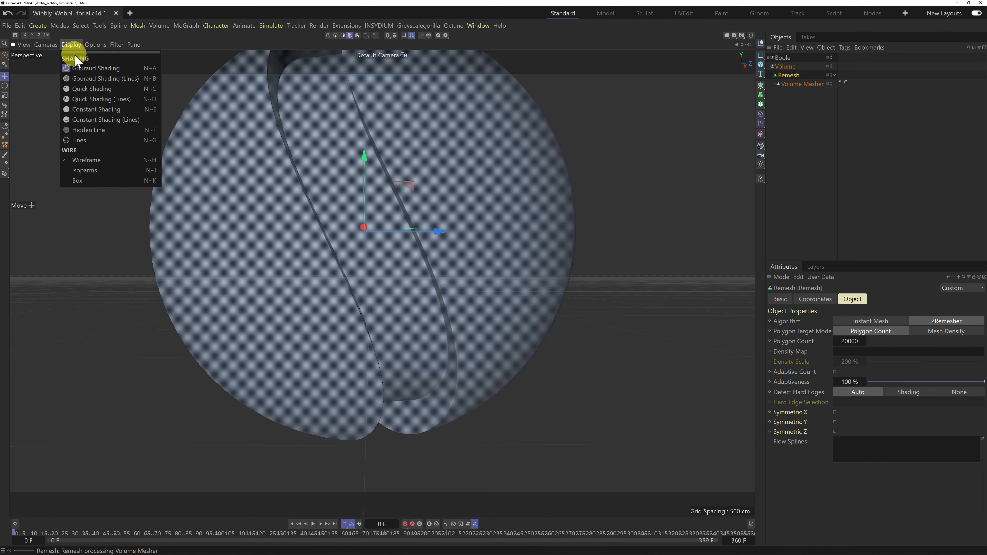
click(106, 80)
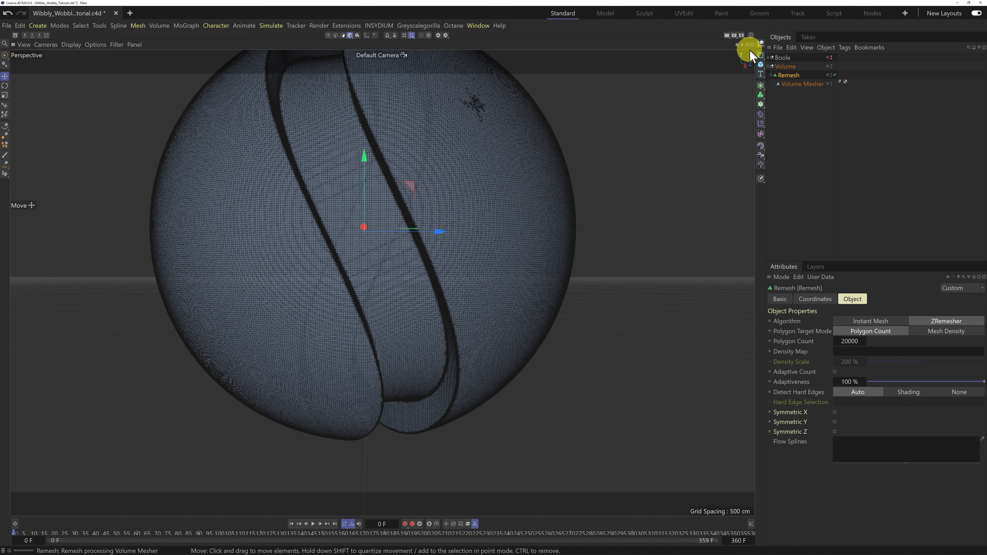
drag(747, 45, 494, 276)
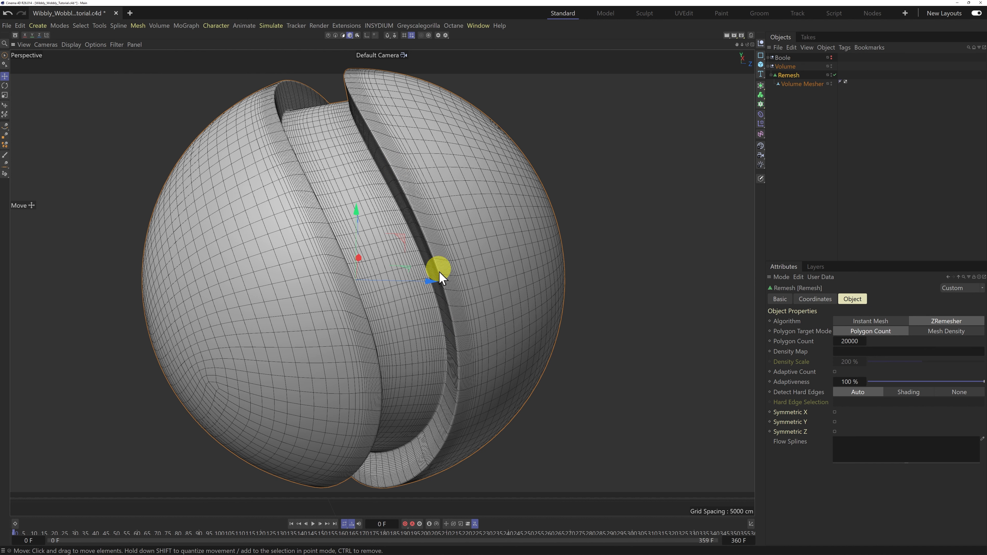
Step: Inspect the groove's edges in Gouraud Shading from several angles, and compare them with the polygon lines displayed
click(71, 45)
click(95, 65)
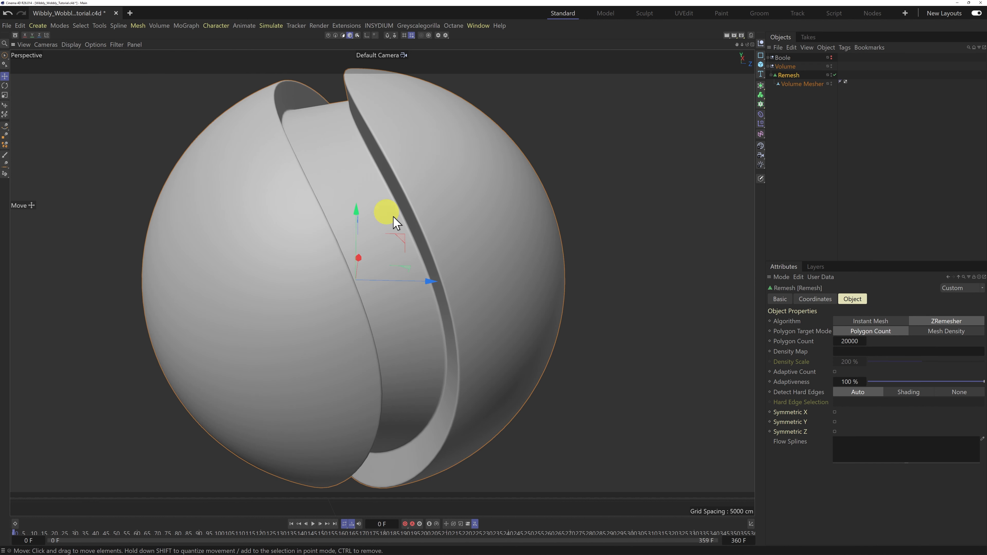
scroll(382, 357, up, 5)
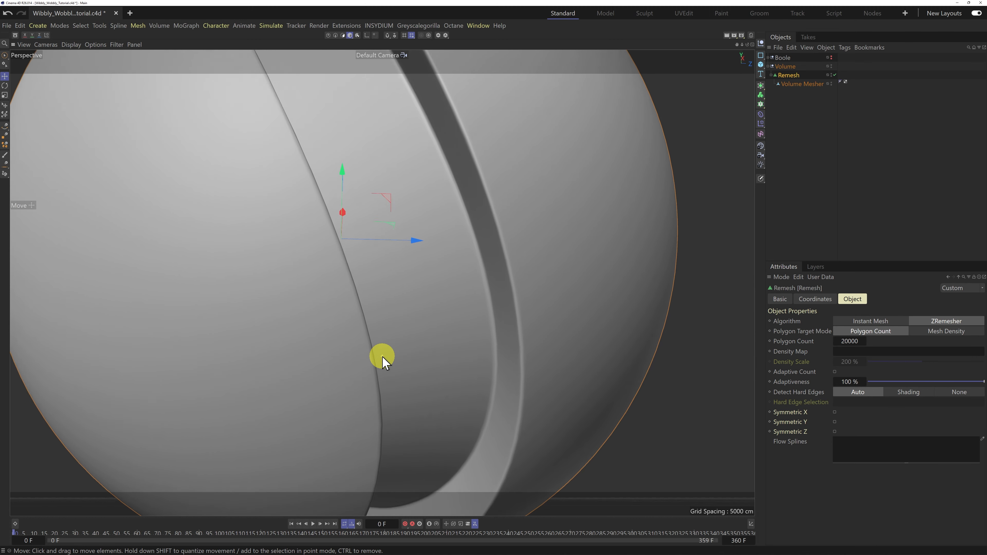
drag(748, 43, 459, 283)
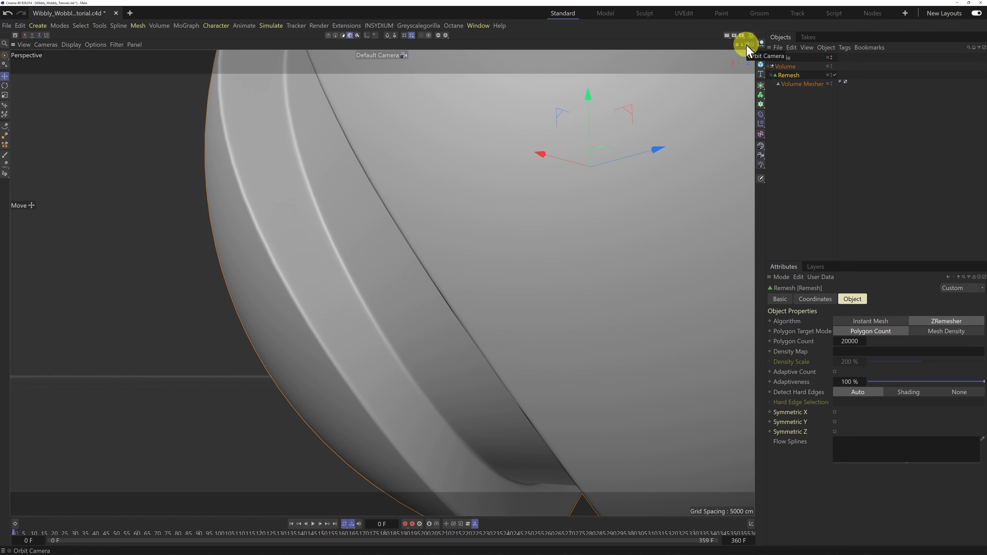
drag(747, 45, 493, 277)
drag(747, 45, 520, 267)
click(72, 44)
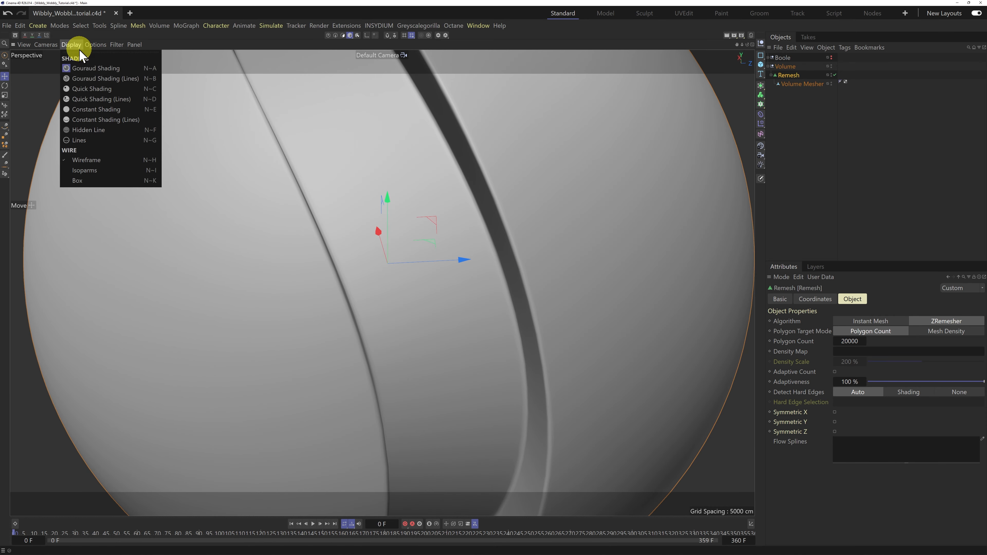
click(93, 80)
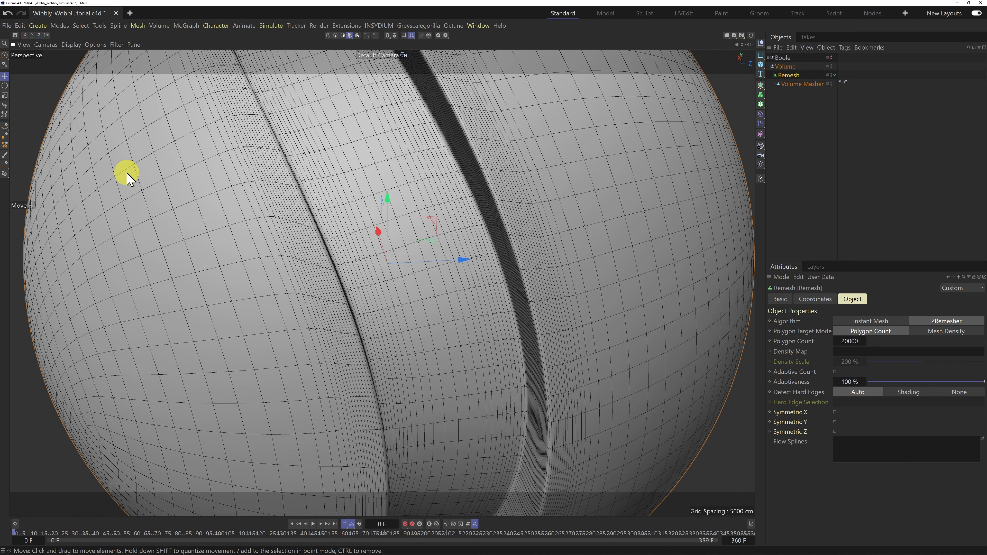
scroll(160, 298, down, 5)
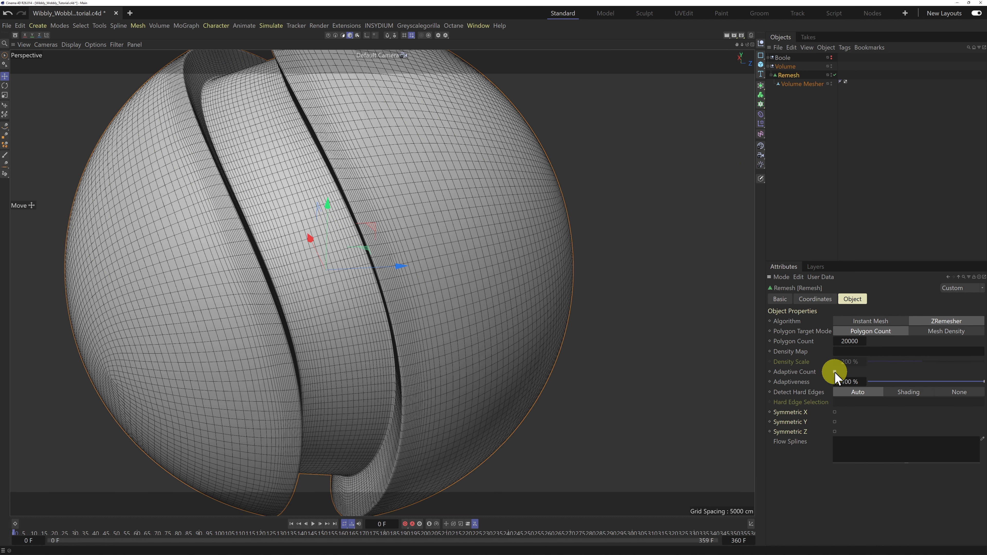
Step: Enable Adaptive Count on the Remesh and inspect the groove in Gouraud Shading without lines
click(835, 372)
drag(742, 44, 734, 45)
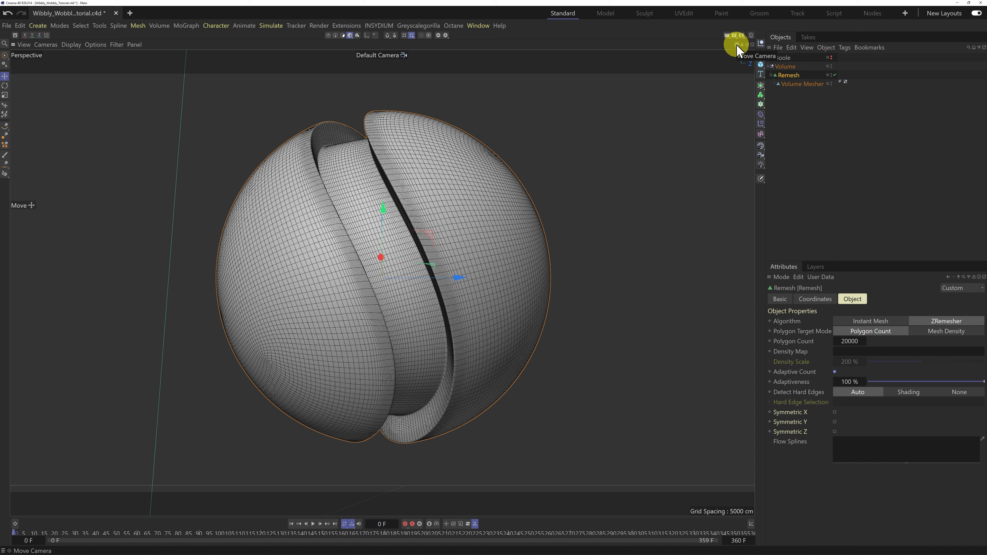
click(73, 51)
click(91, 66)
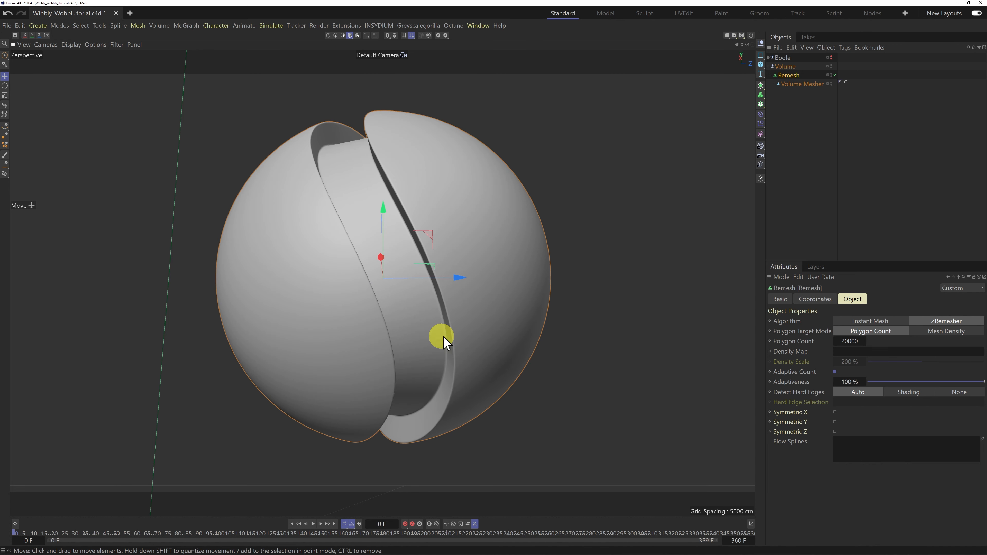
drag(746, 44, 527, 278)
scroll(414, 188, up, 3)
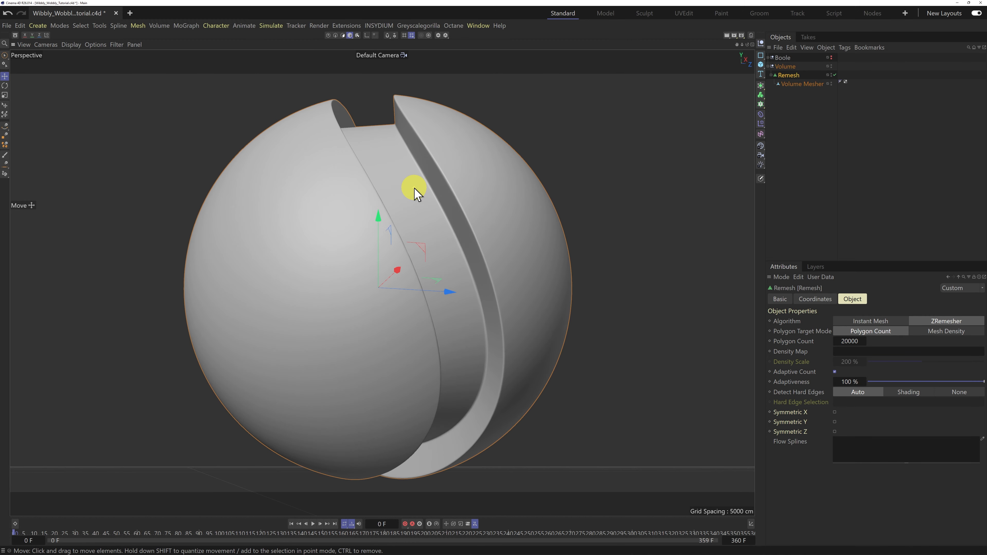
drag(747, 44, 494, 280)
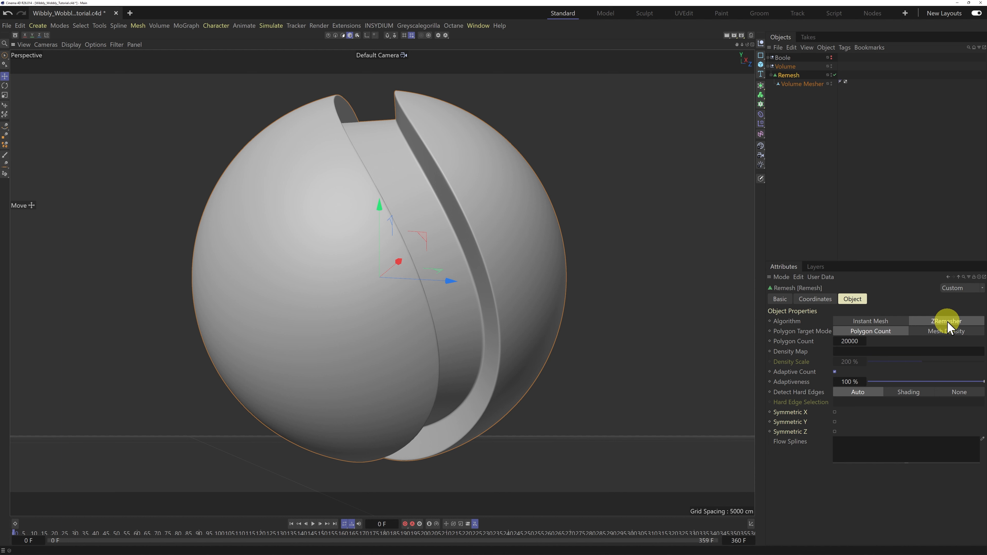
drag(743, 45, 491, 311)
drag(747, 45, 487, 280)
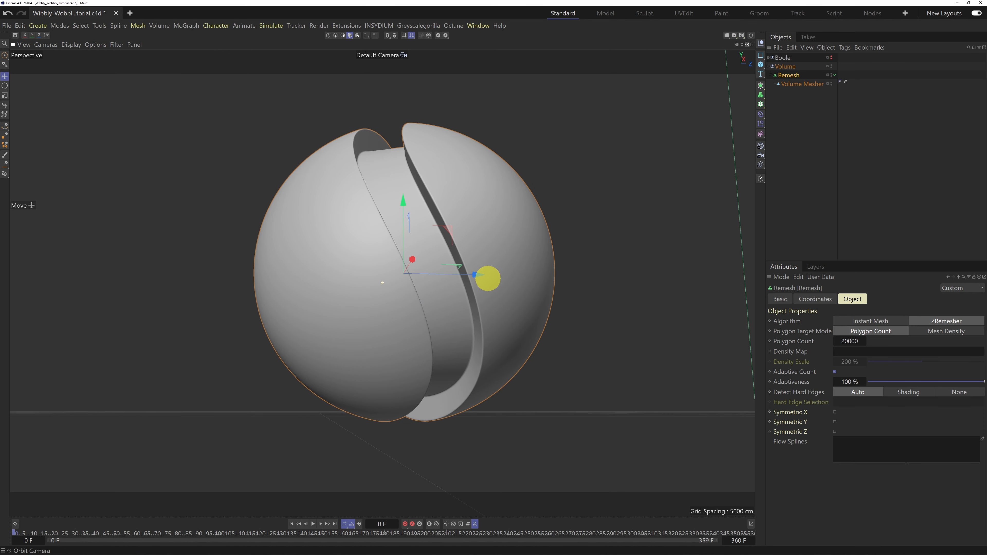
scroll(415, 227, up, 3)
scroll(416, 232, up, 1)
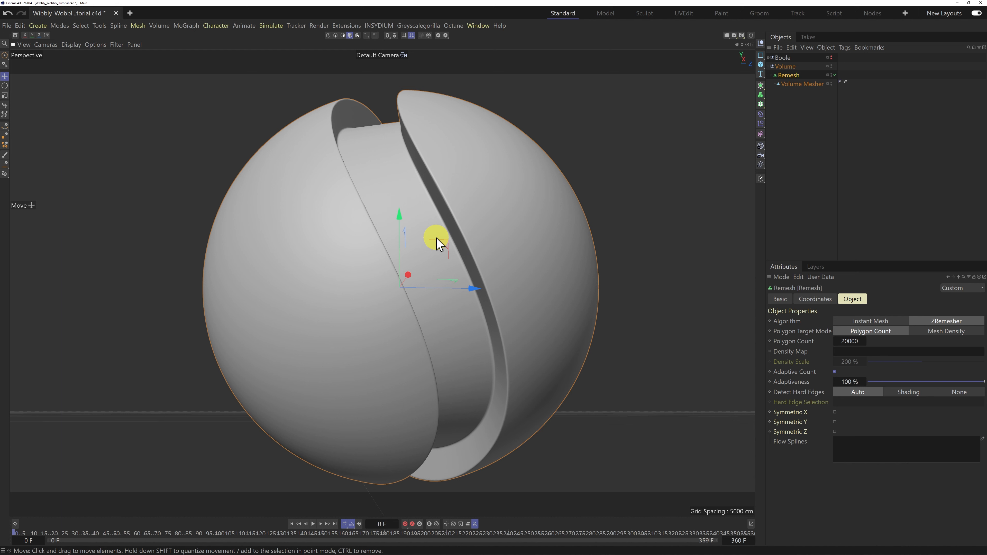
Step: Collapse the Volume group, hide it, and make the Boole group visible for comparison
click(768, 67)
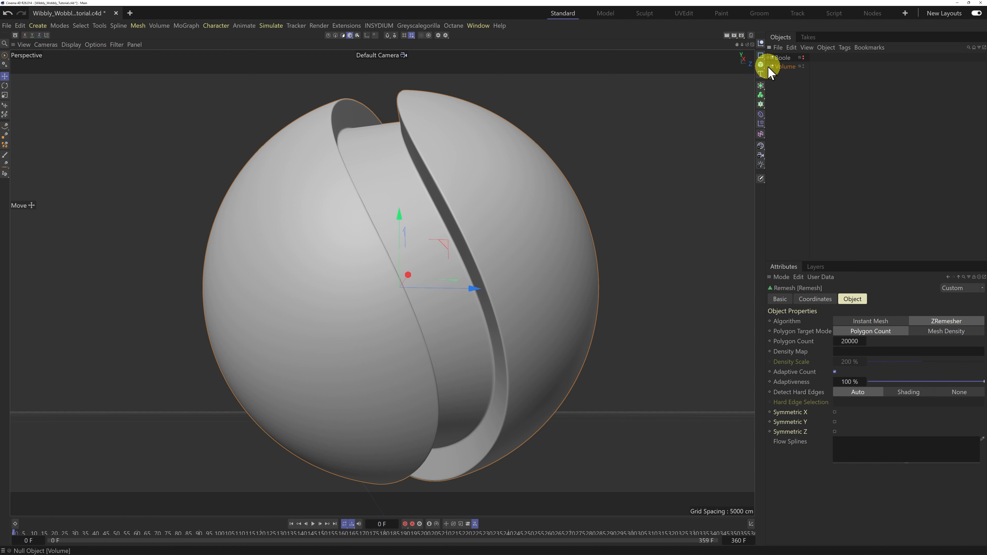
click(803, 65)
click(803, 66)
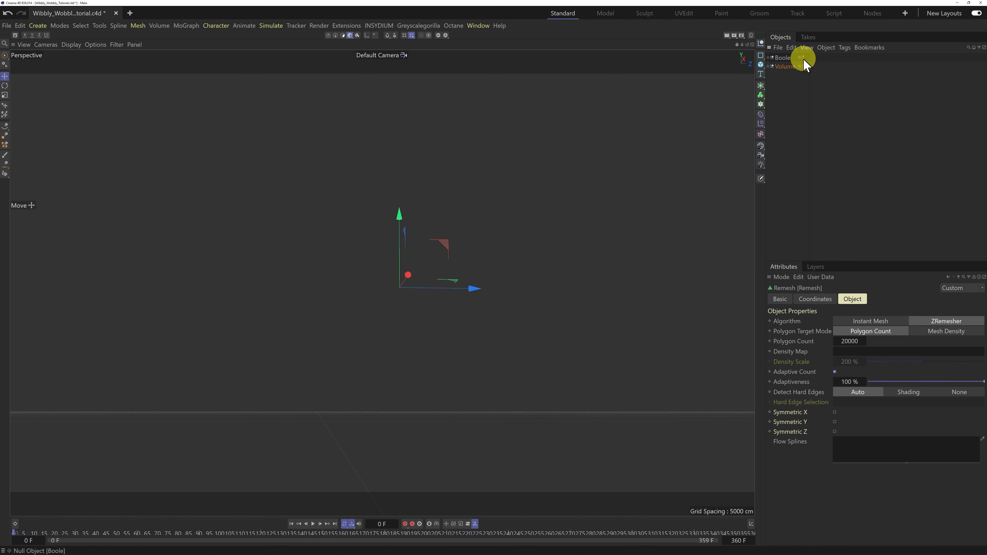
click(802, 57)
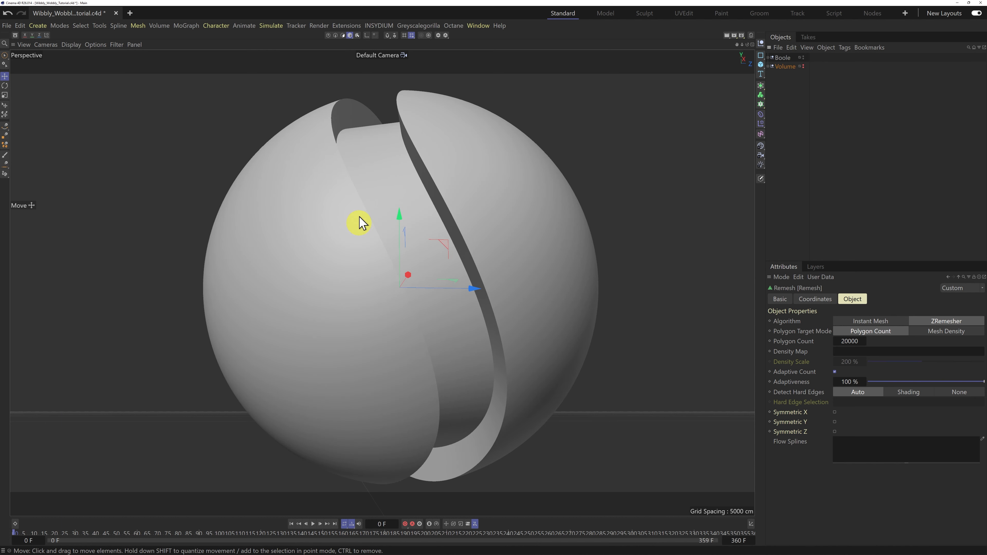
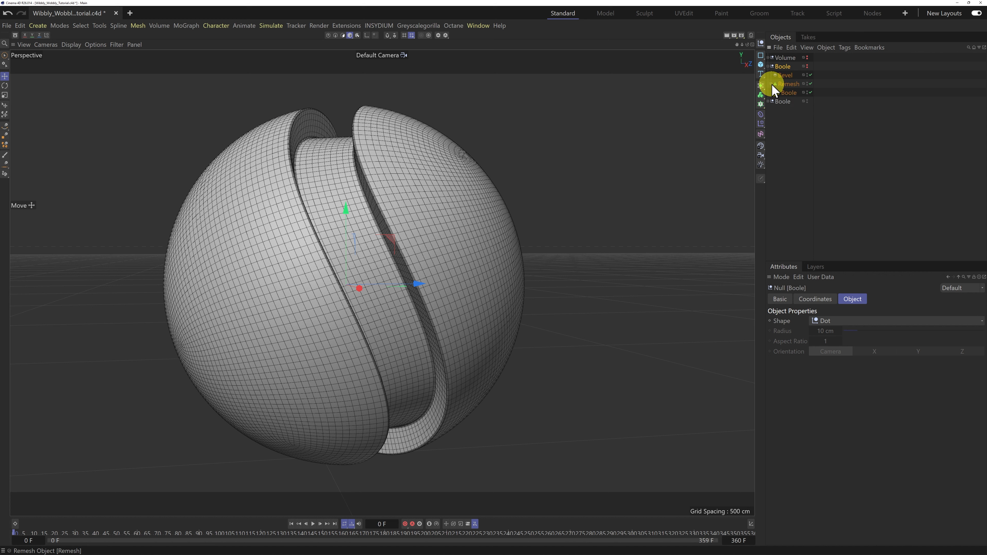
Step: Disable everything in the hidden Boole group, from the Bevel and Remesh down to the Wheel spline, and collapse the group
click(774, 93)
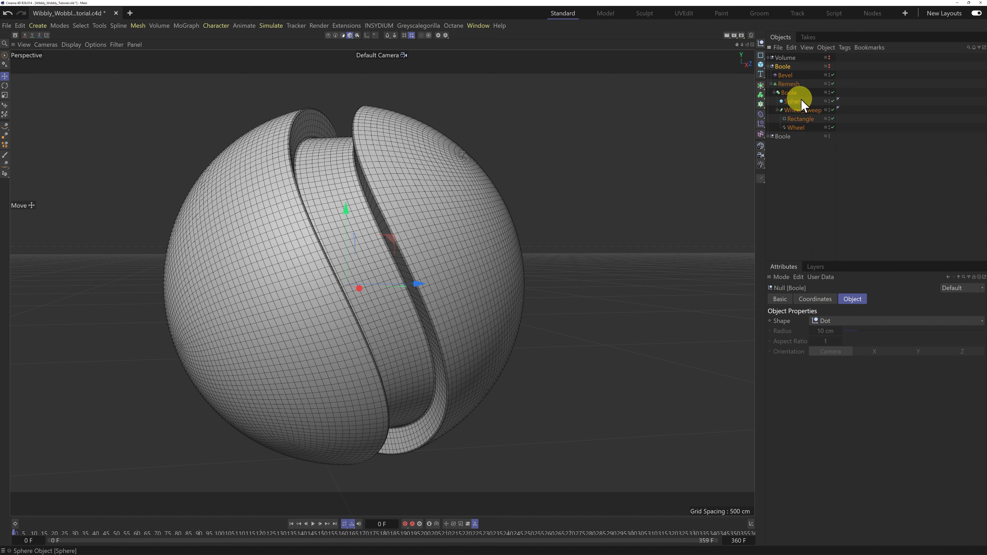
drag(833, 75, 832, 128)
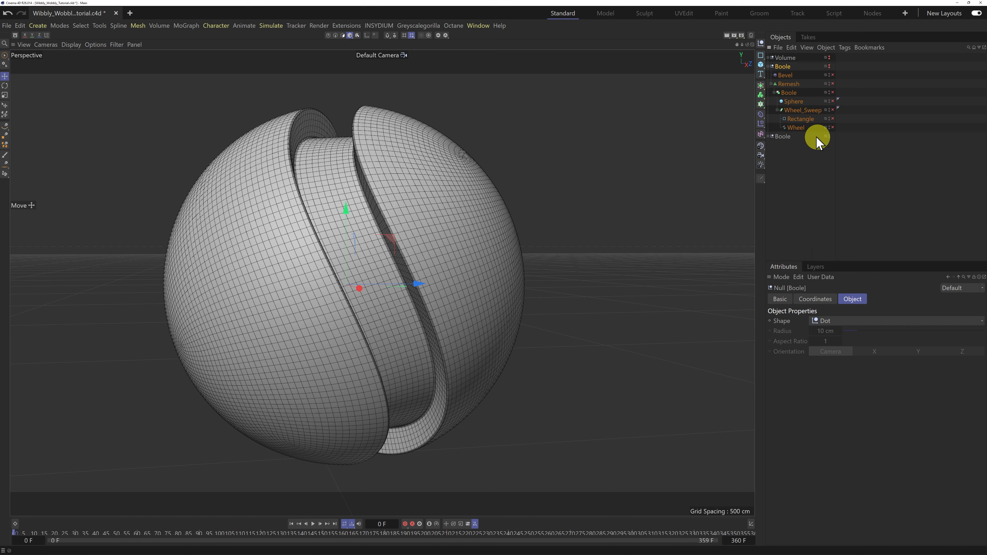
click(768, 66)
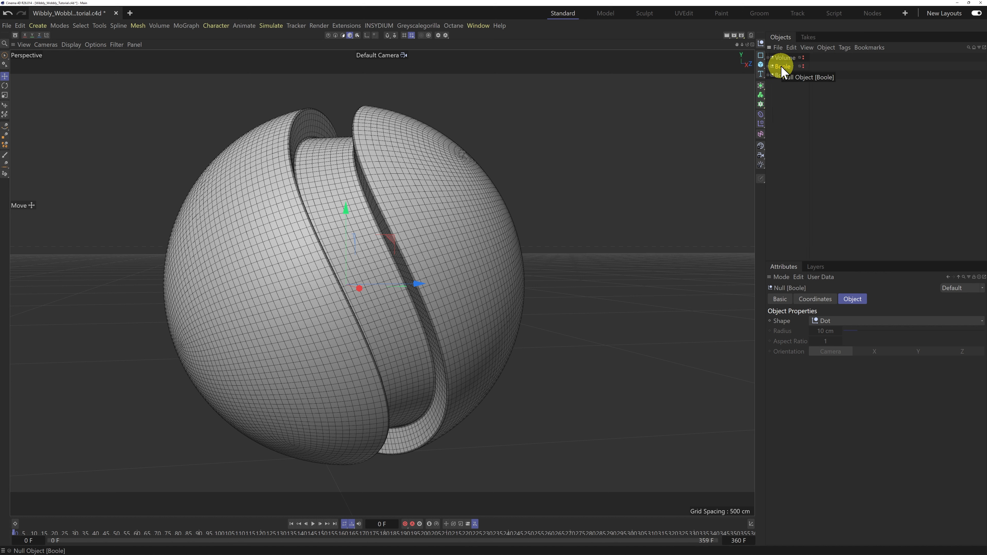
Step: Show the Archive in the object list, add the hidden Boole group with its children to the Archive layer, and move it into the Archive null
click(816, 267)
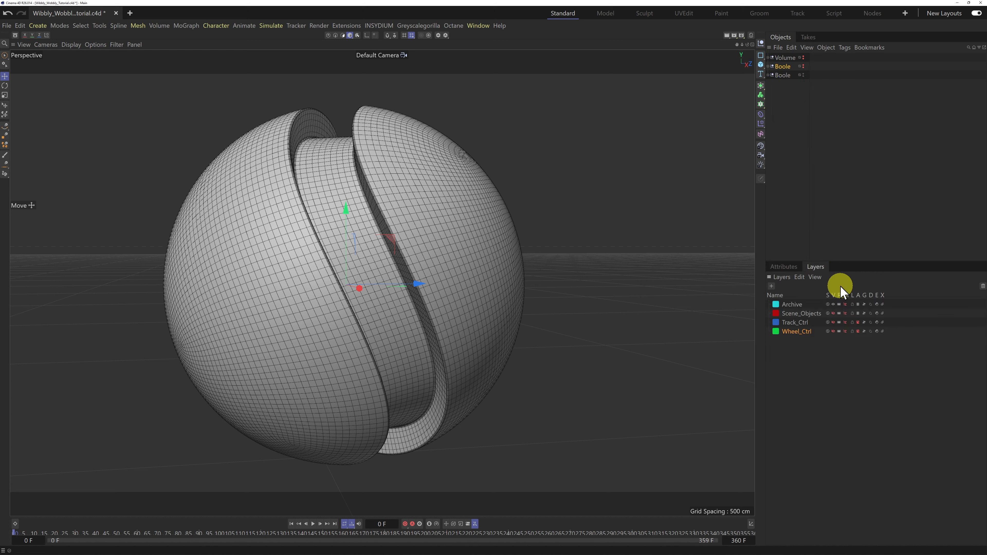
click(846, 306)
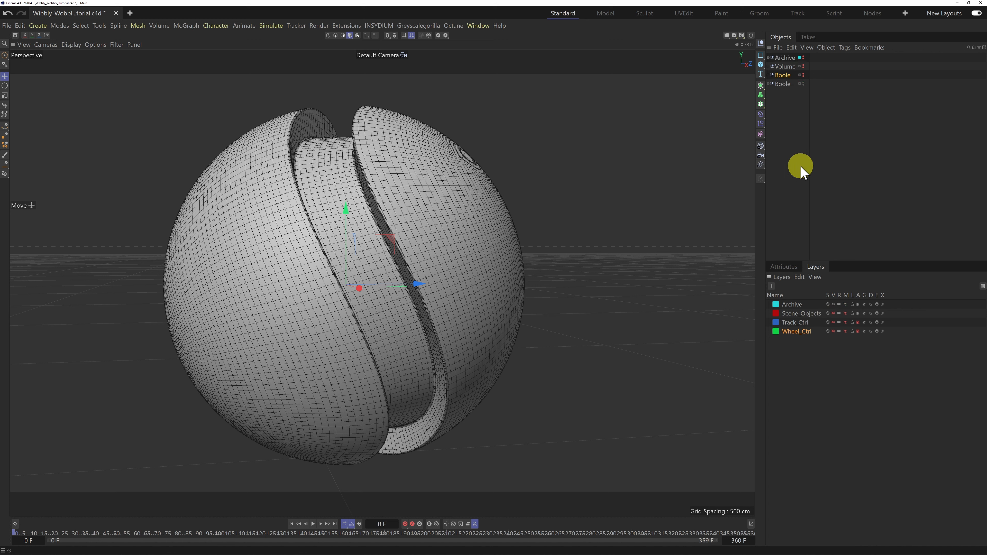
right_click(784, 80)
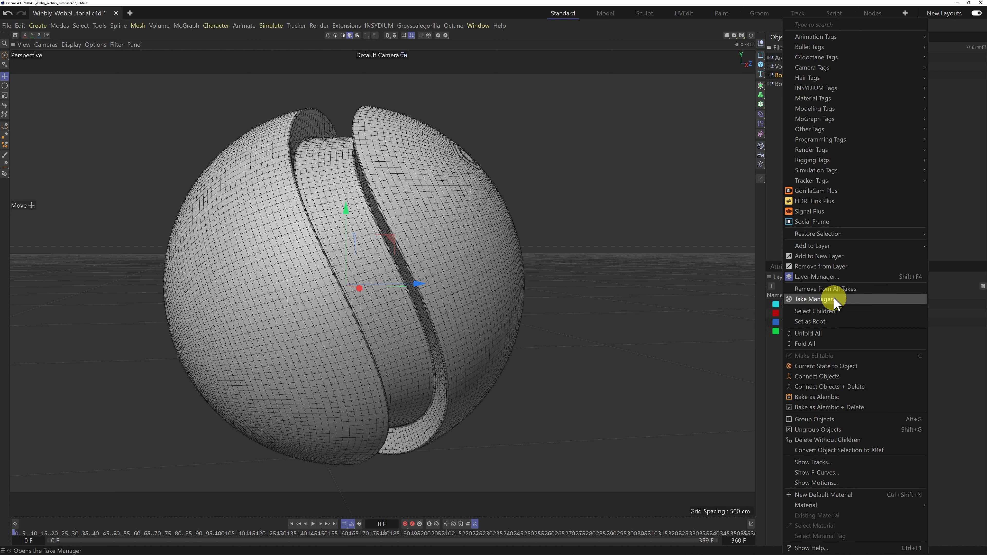
click(831, 312)
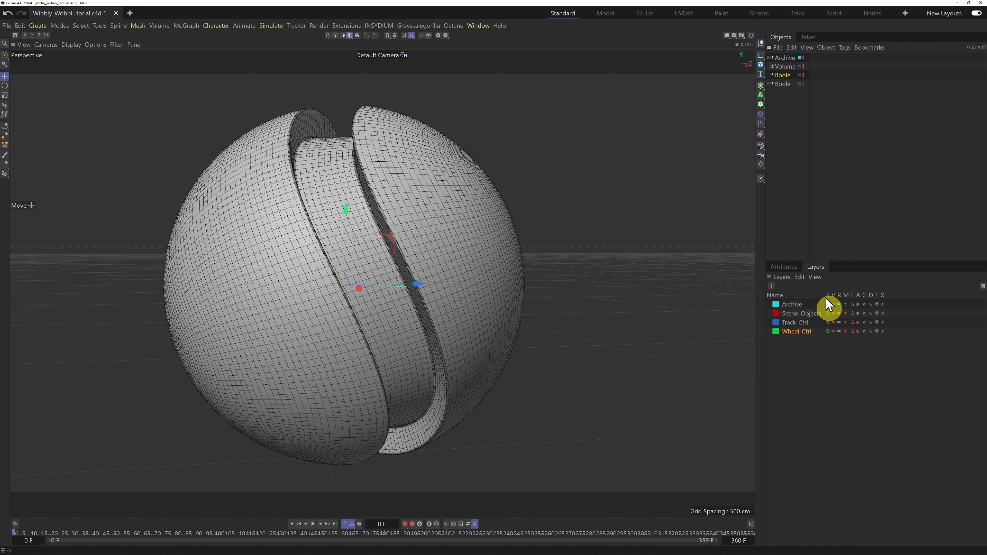
right_click(782, 79)
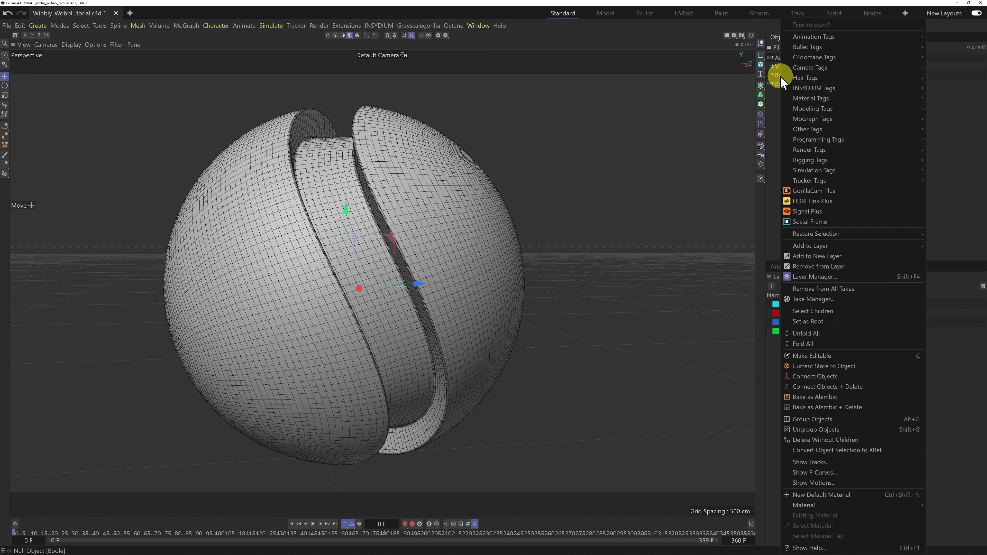
mouse_move(830, 247)
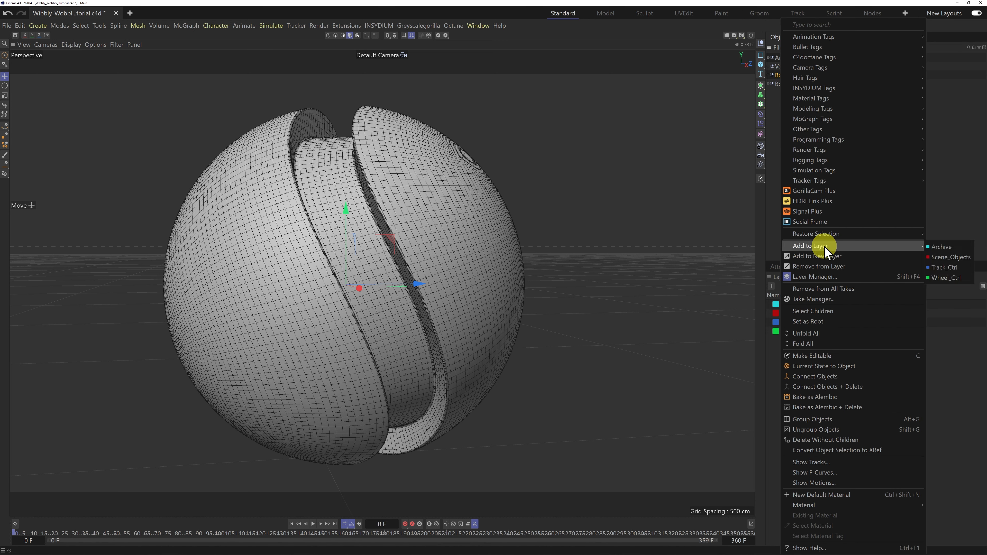
click(938, 247)
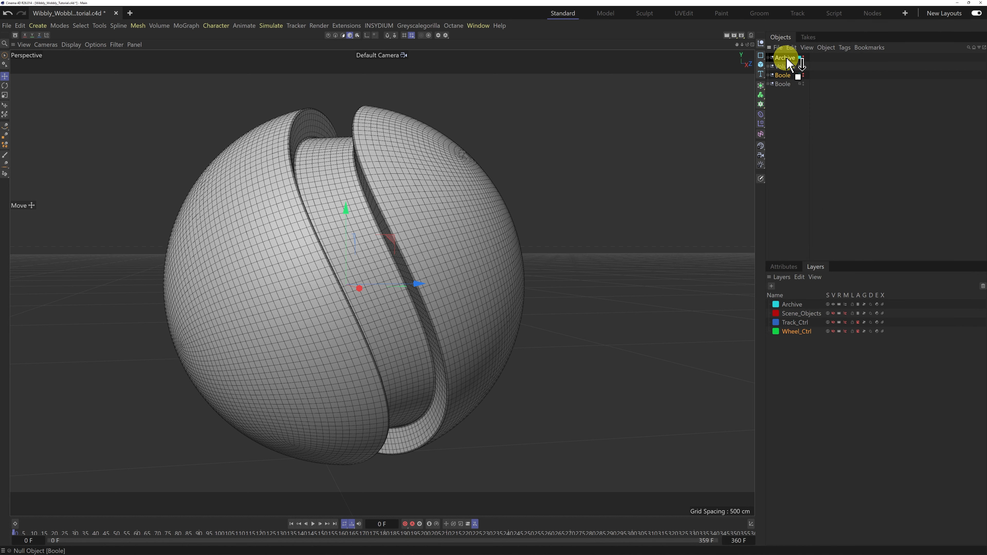
drag(789, 62, 787, 62)
click(768, 58)
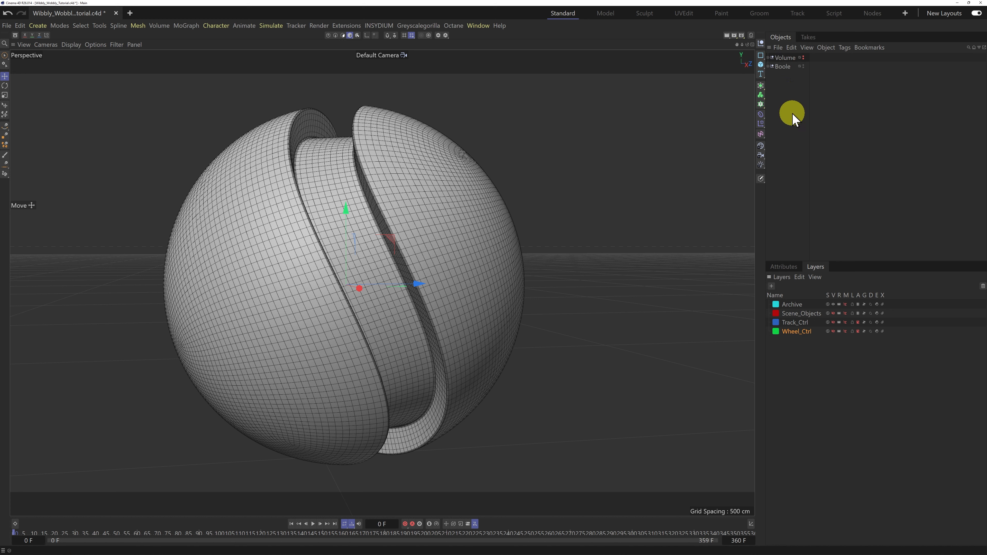
Step: Add the Volume group and all its children to the Archive layer and move the group into the Archive null
click(768, 58)
click(768, 84)
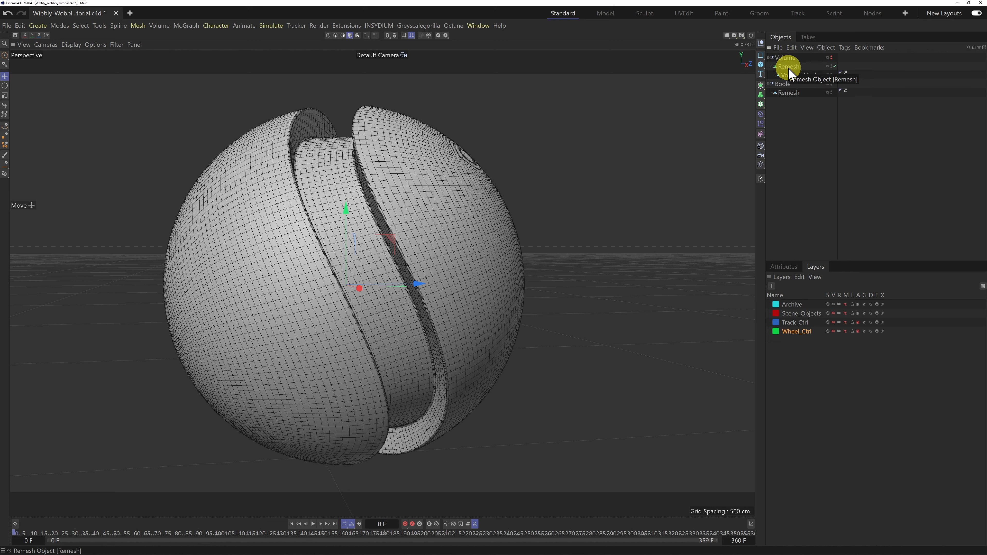
click(846, 304)
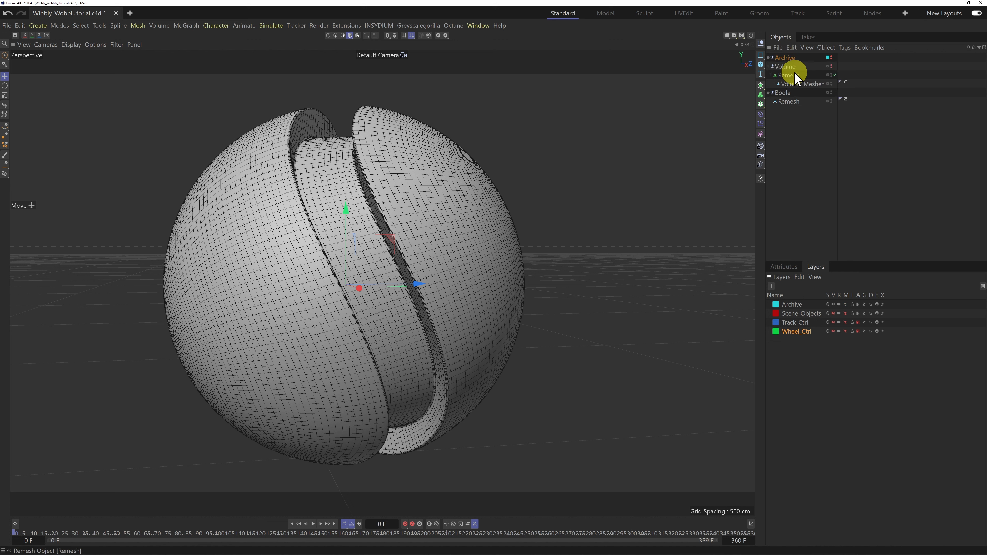
right_click(784, 66)
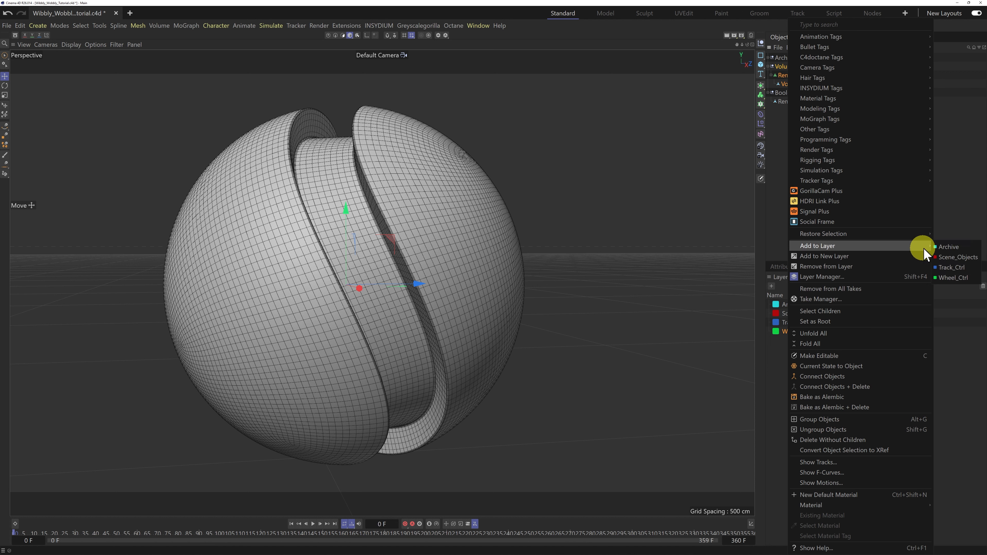
click(945, 248)
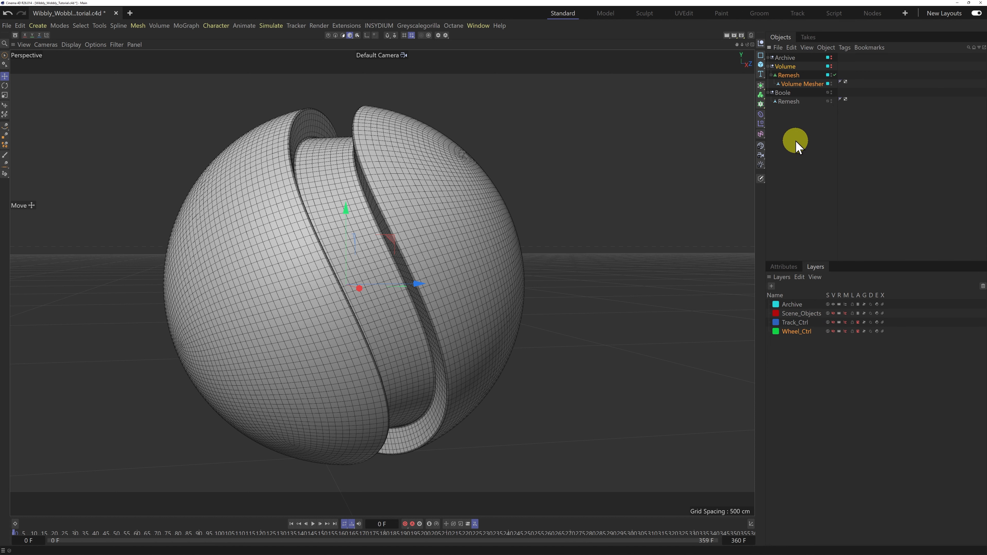
click(769, 66)
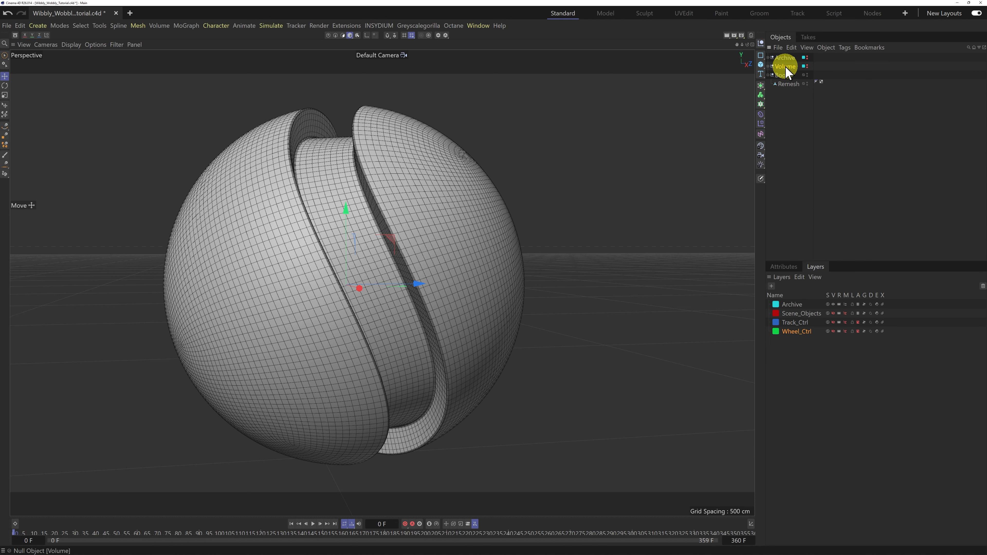
drag(785, 64, 784, 58)
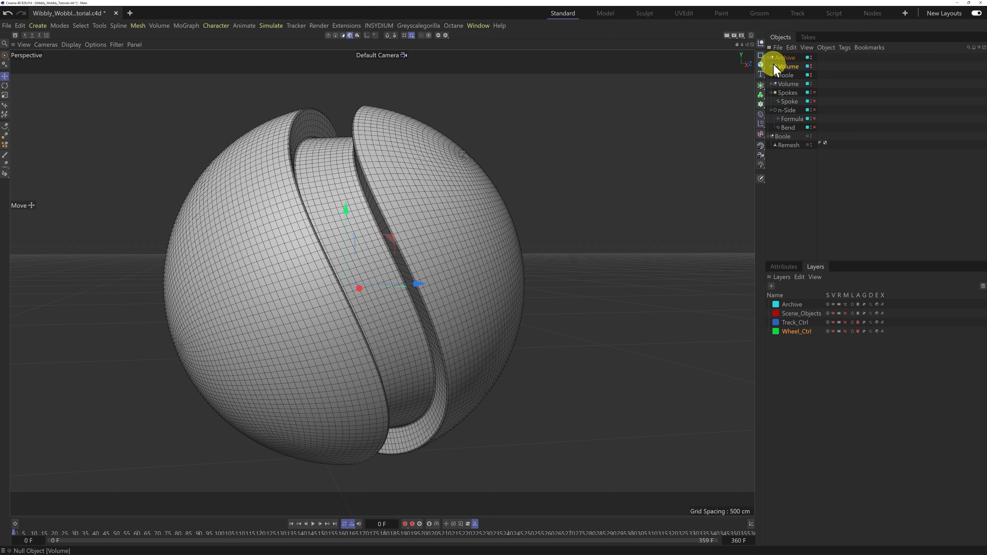
click(768, 58)
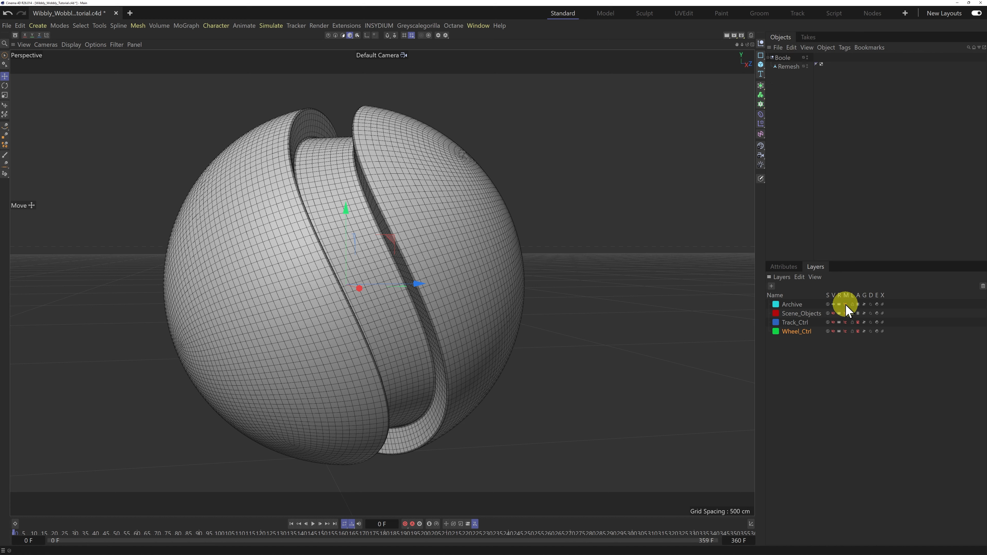
Step: Rename the remaining Boole group as Sphere_Geo and check its coordinates
double_click(783, 59)
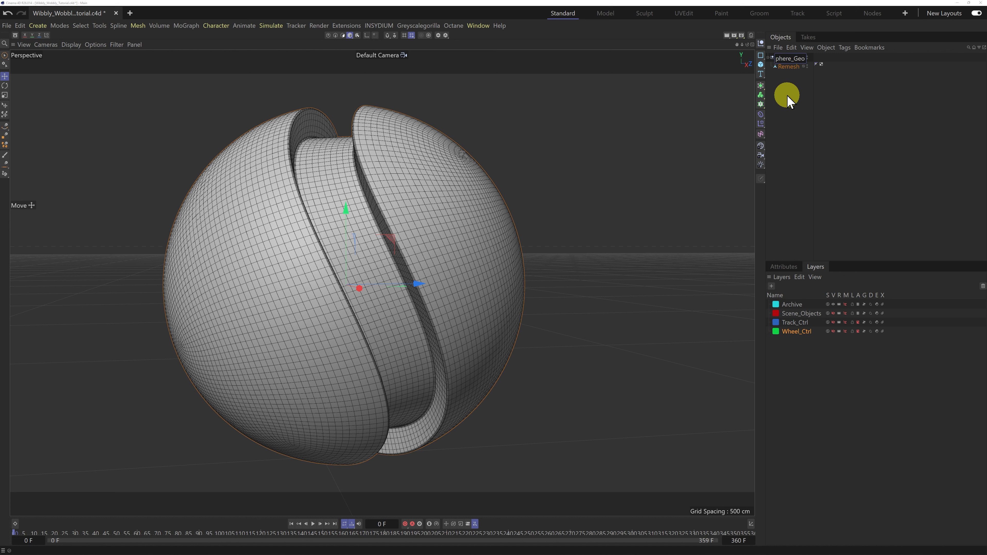
text(Sphere_Geo)
key(Return)
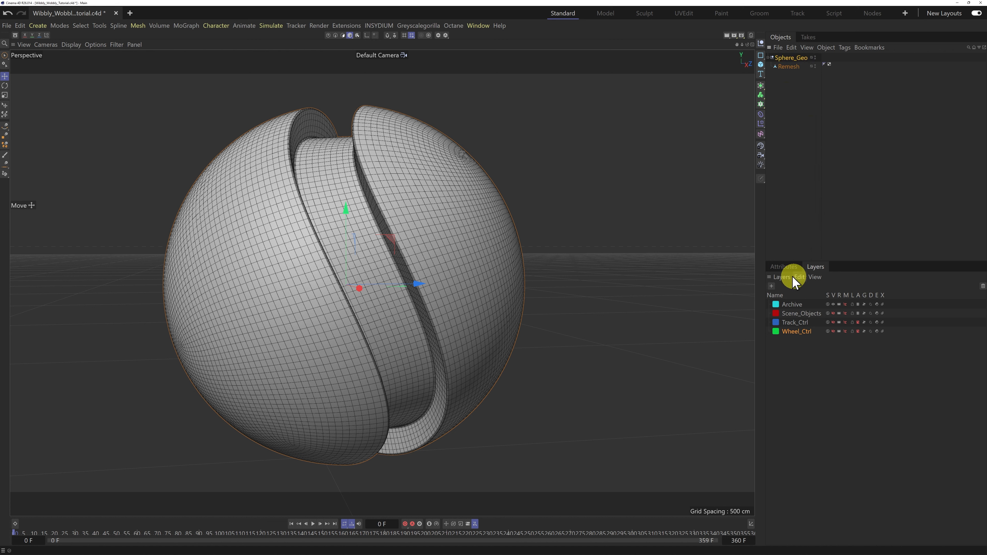
click(784, 268)
click(802, 300)
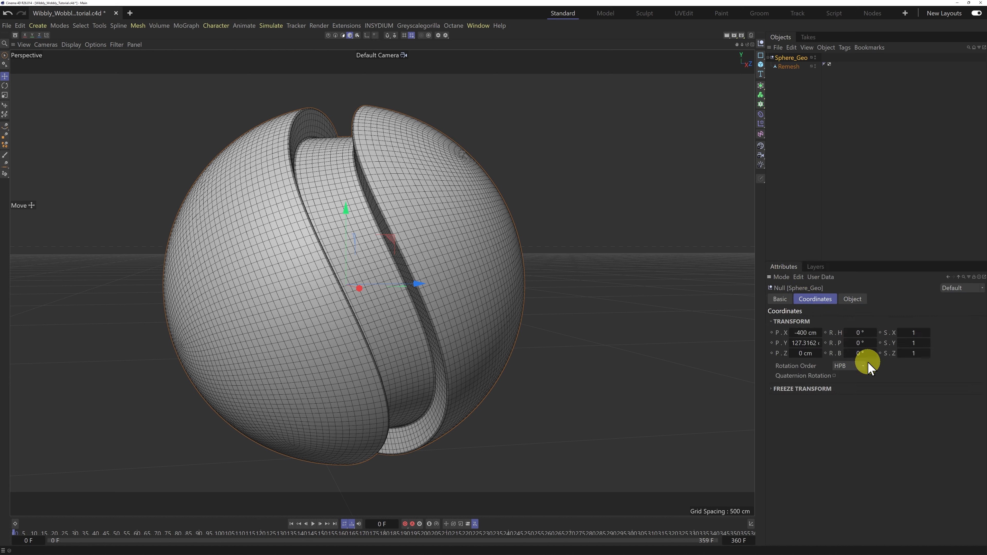
Step: Show the Wheel_Ctrl and Track_Ctrl layers in both the object list and the viewport
click(816, 267)
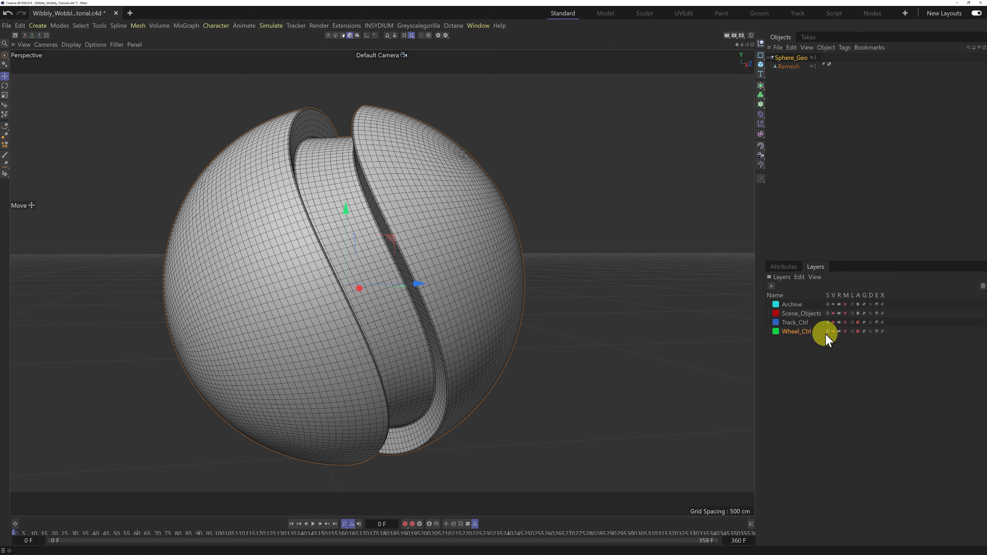
click(846, 332)
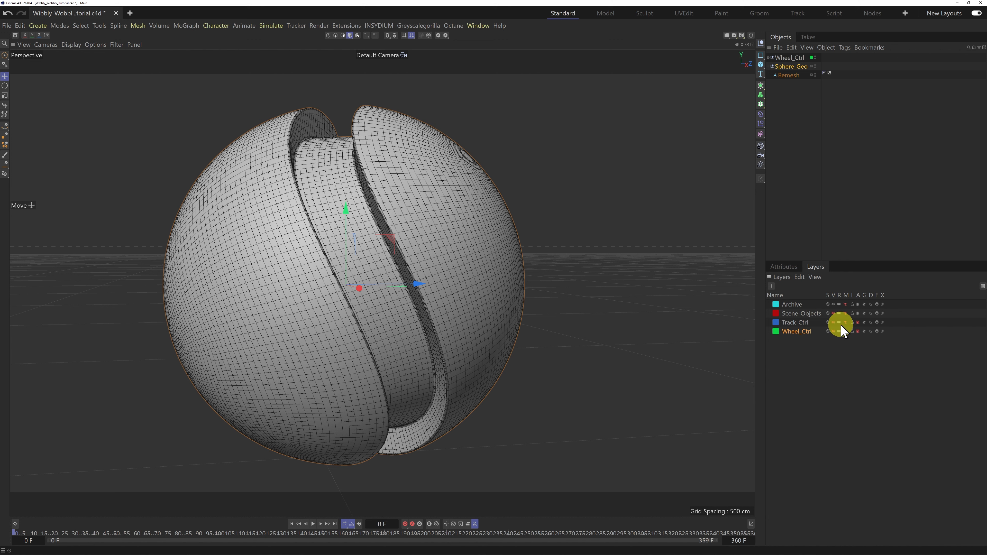
click(846, 323)
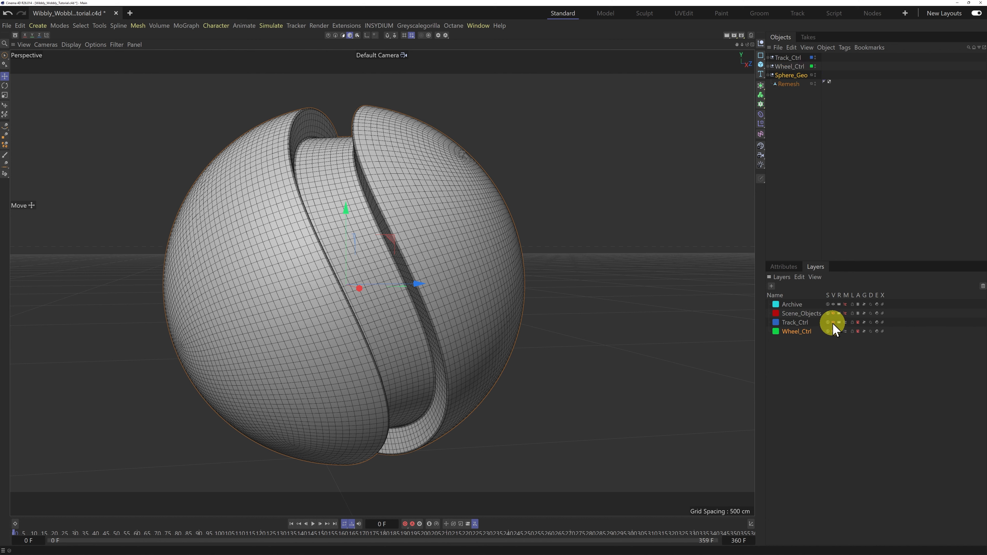
click(833, 323)
click(833, 332)
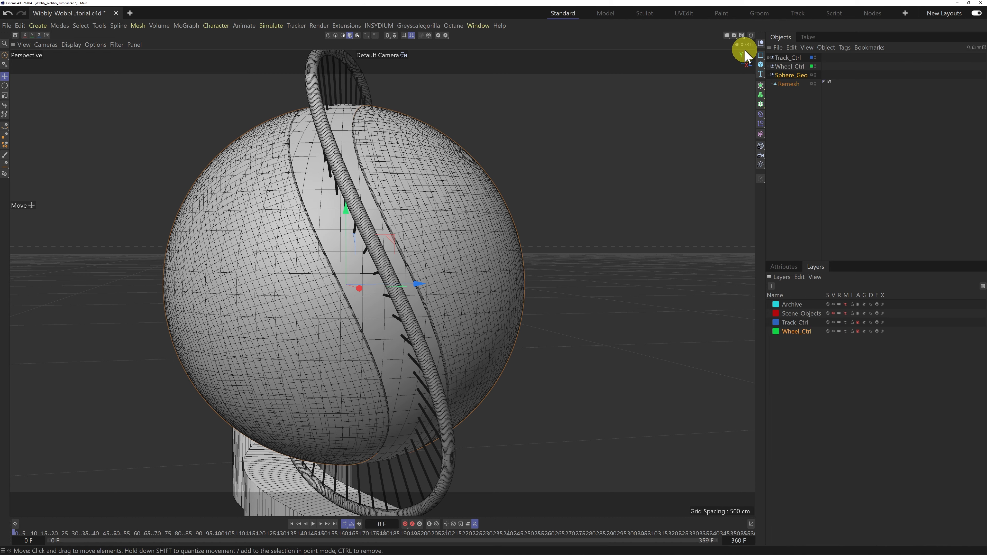
Step: Delete the original Sphere from Wheel_Ctrl and move Sphere_Geo into Wheel_Ctrl in its place
drag(742, 44, 498, 313)
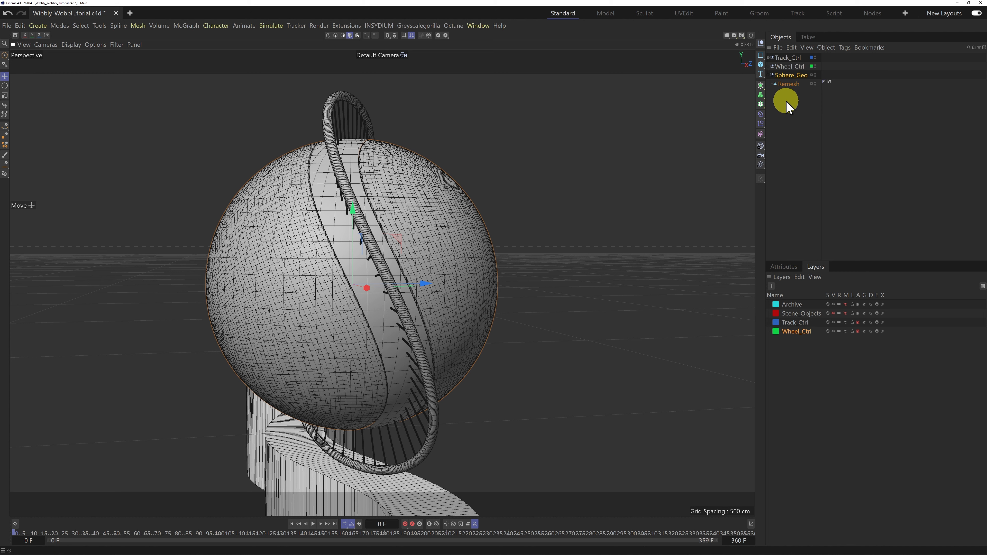
click(768, 67)
click(787, 76)
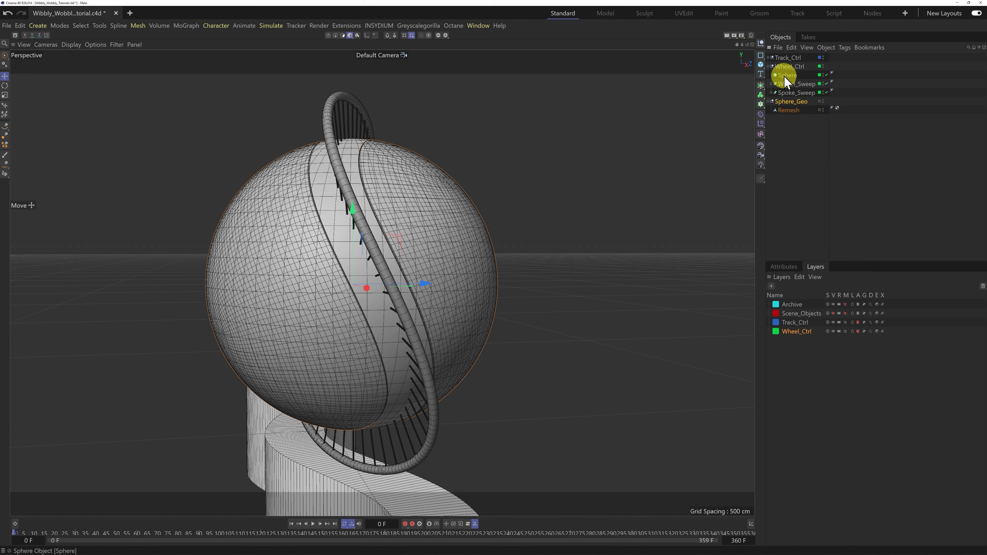
key(Delete)
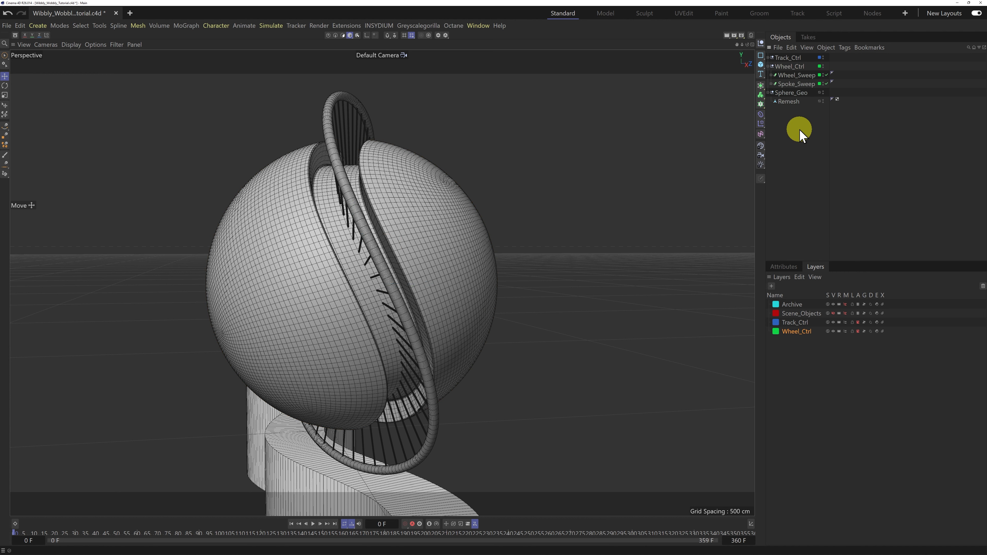
click(789, 95)
drag(789, 95, 792, 75)
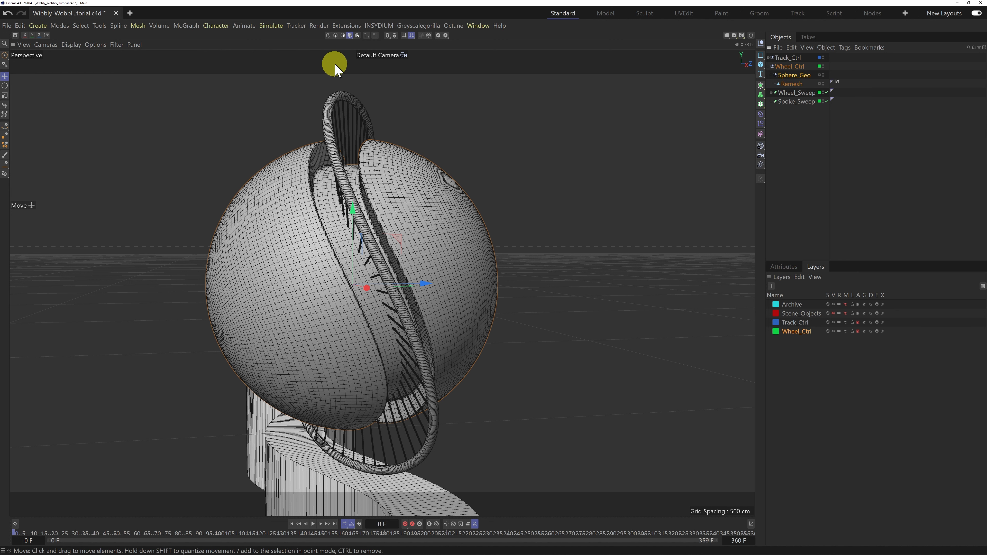
Step: Switch the viewport to the scene's Camera and test the animation playback briefly
click(385, 56)
click(398, 74)
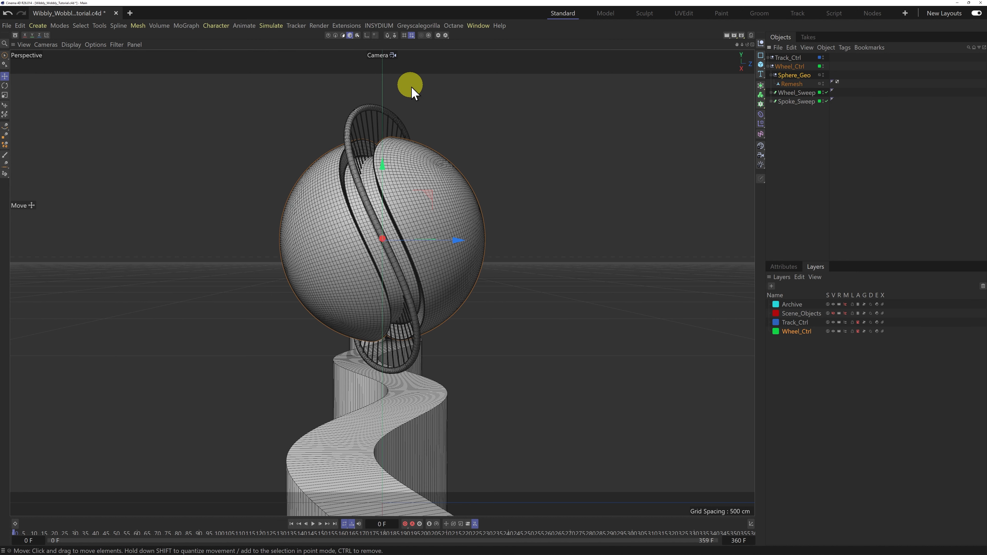
click(313, 524)
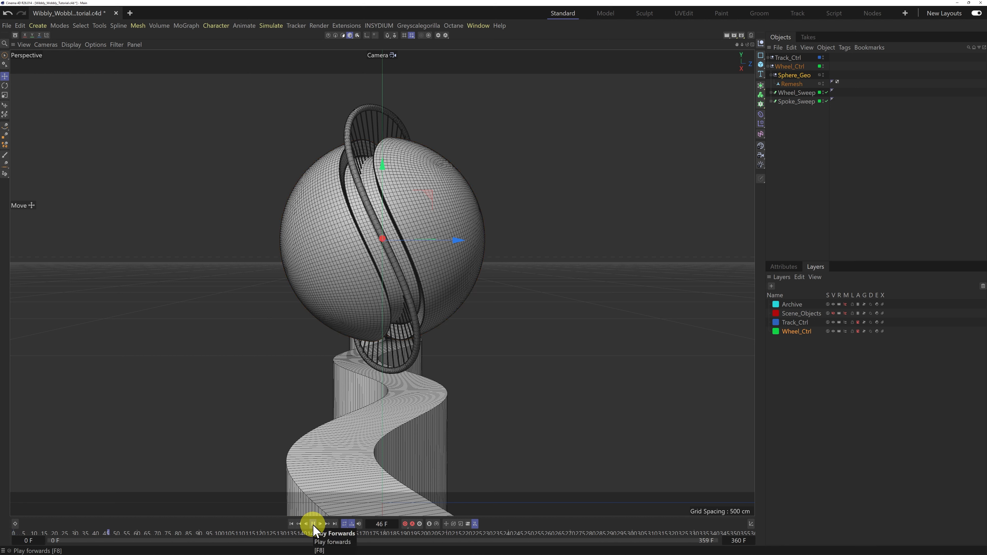
click(313, 524)
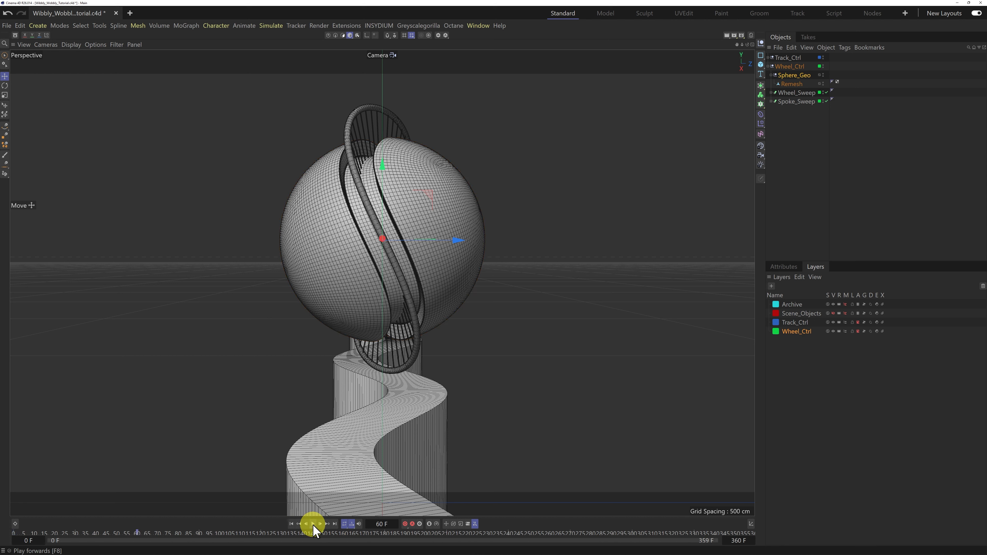
Step: Enable animation on the Track_Ctrl and Wheel_Ctrl layers and play the animation from the start in Gouraud Shading without lines
click(292, 525)
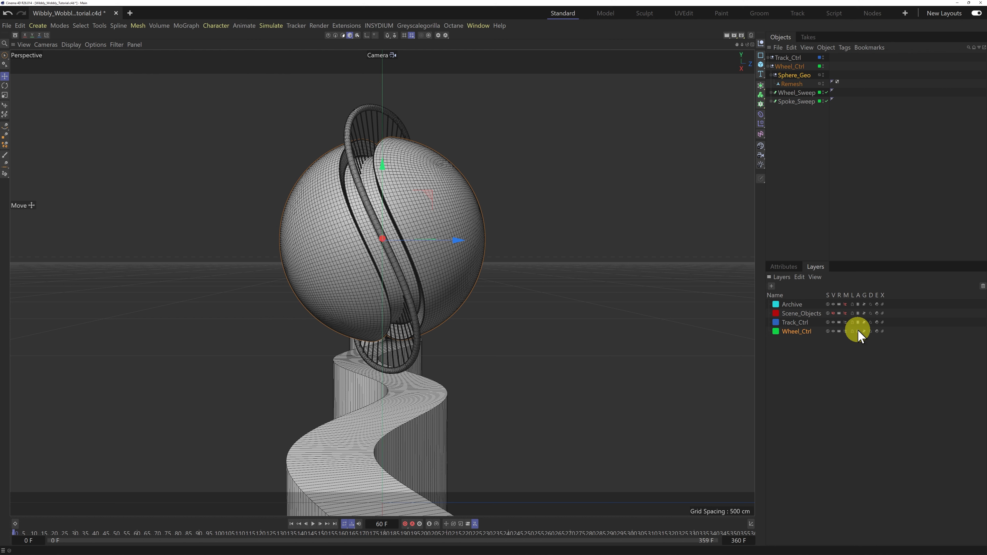
click(314, 524)
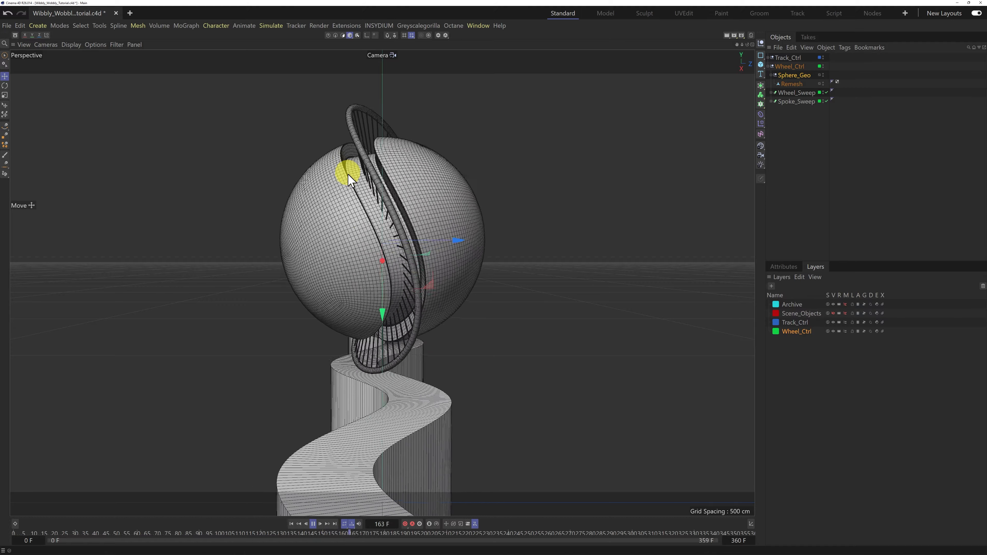
click(71, 45)
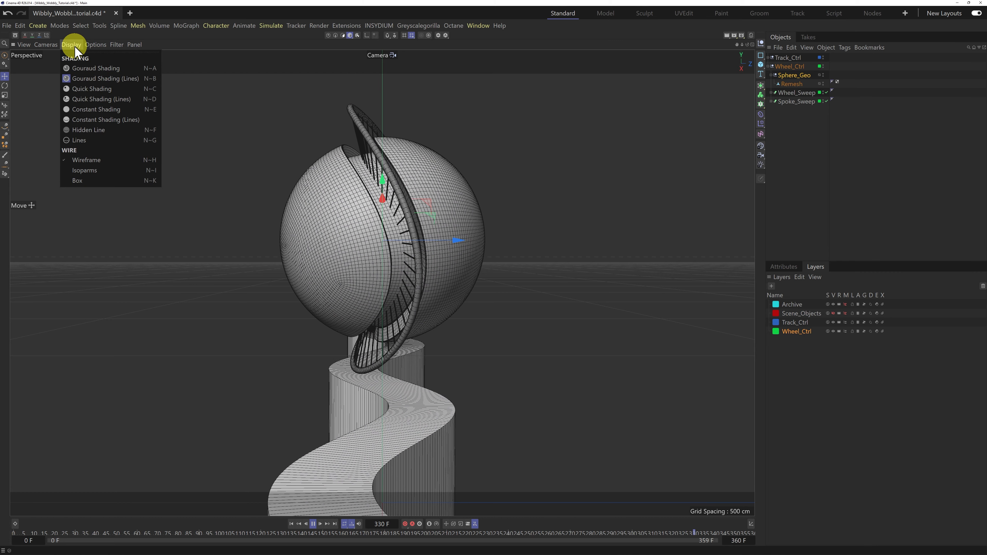
click(80, 68)
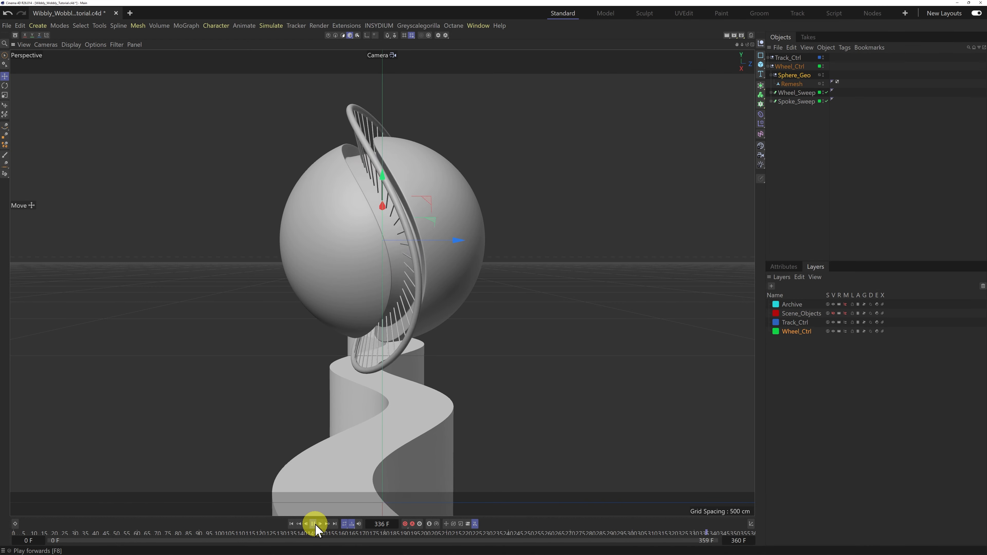
click(313, 524)
click(291, 523)
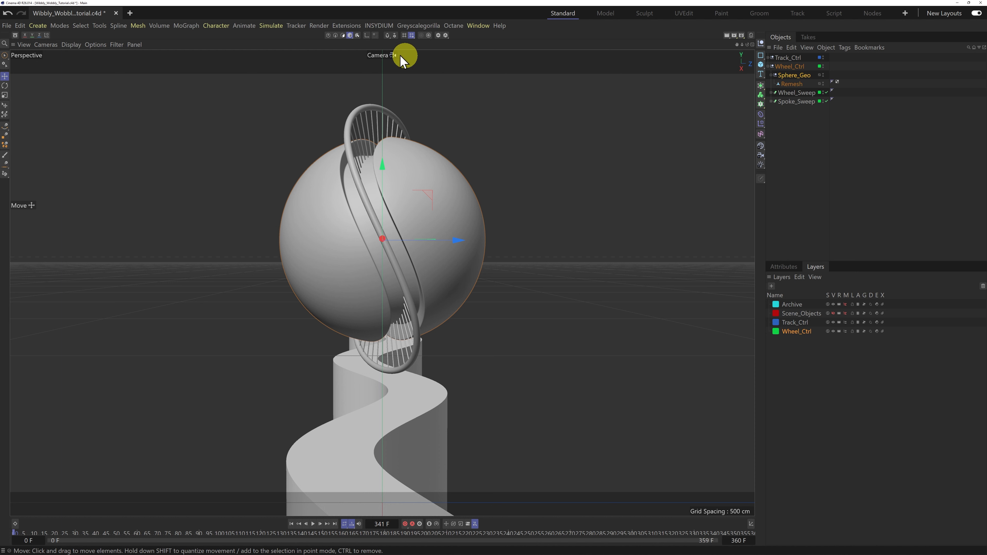
Step: Switch the viewport from the scene camera to the Default Camera for a side view of the wheel
click(388, 55)
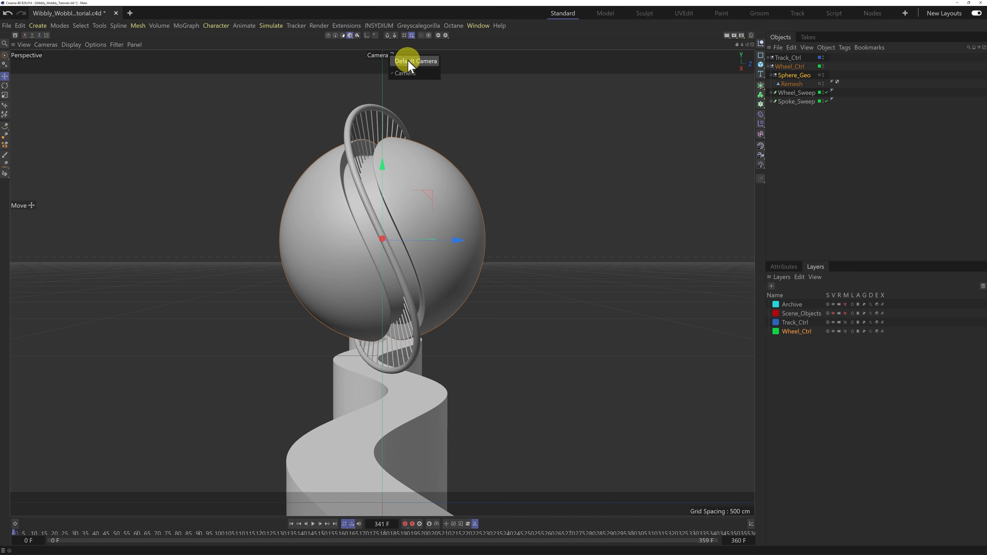
click(408, 62)
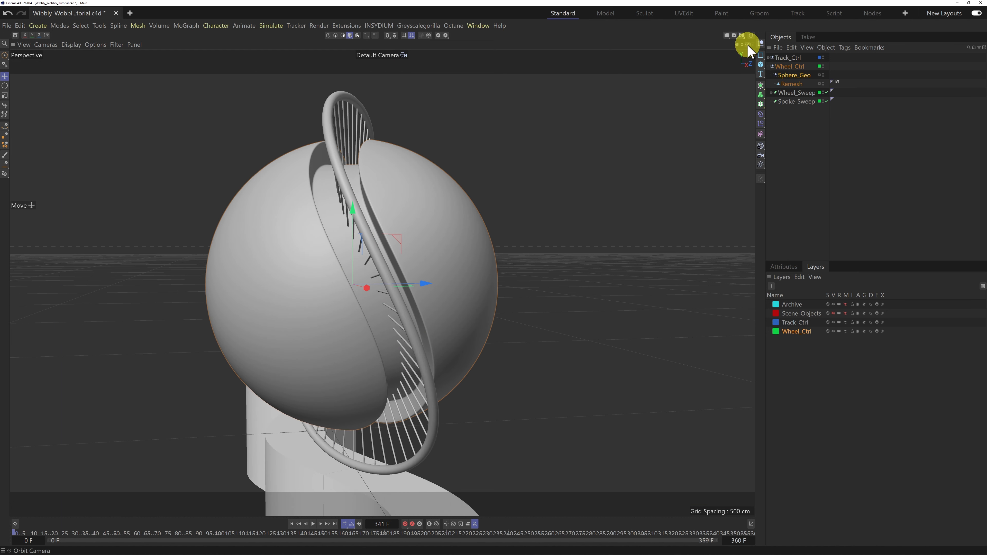
drag(748, 50, 510, 274)
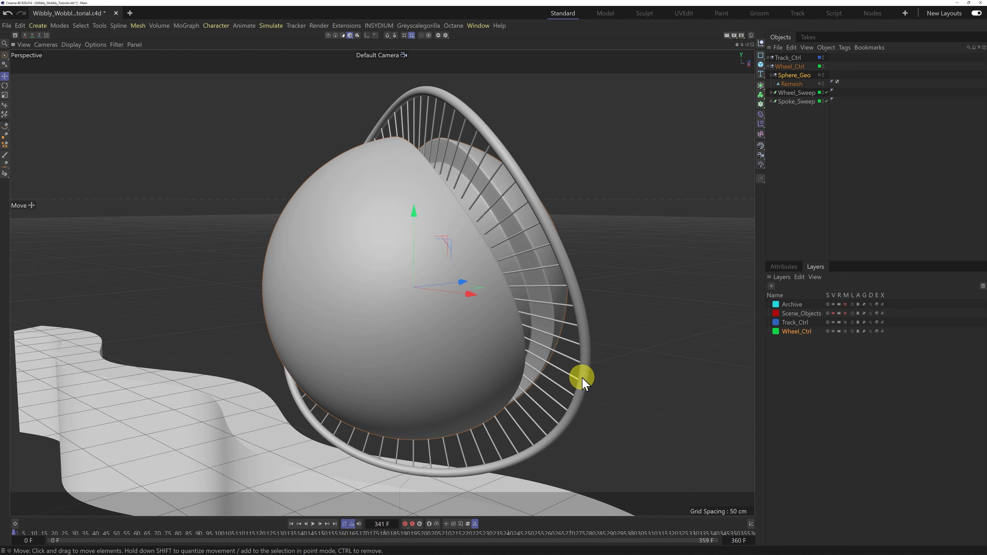
Step: Replace the Circle profile inside Wheel_Sweep with a Rectangle spline placed above the Wheel spline
click(771, 93)
click(789, 101)
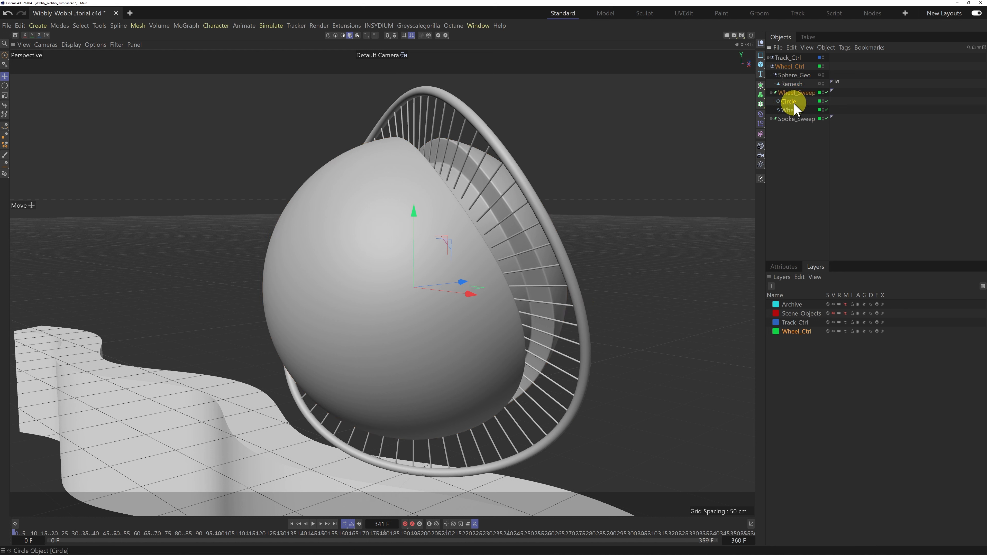
key(Delete)
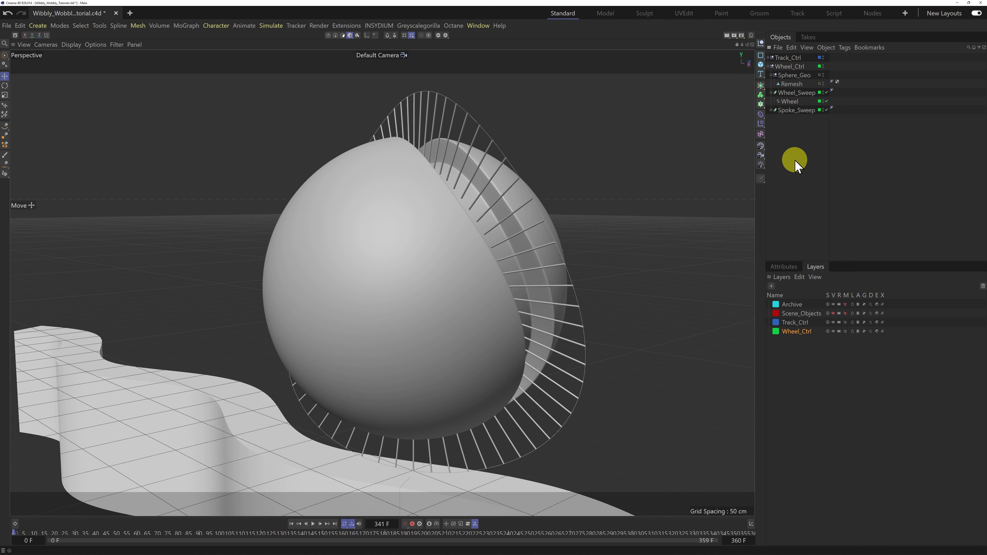
click(795, 95)
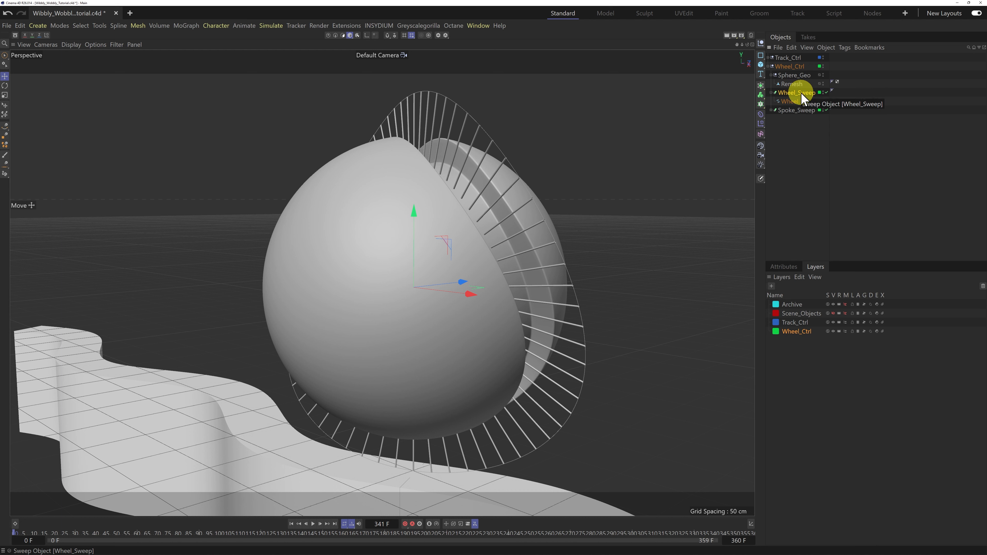
click(761, 57)
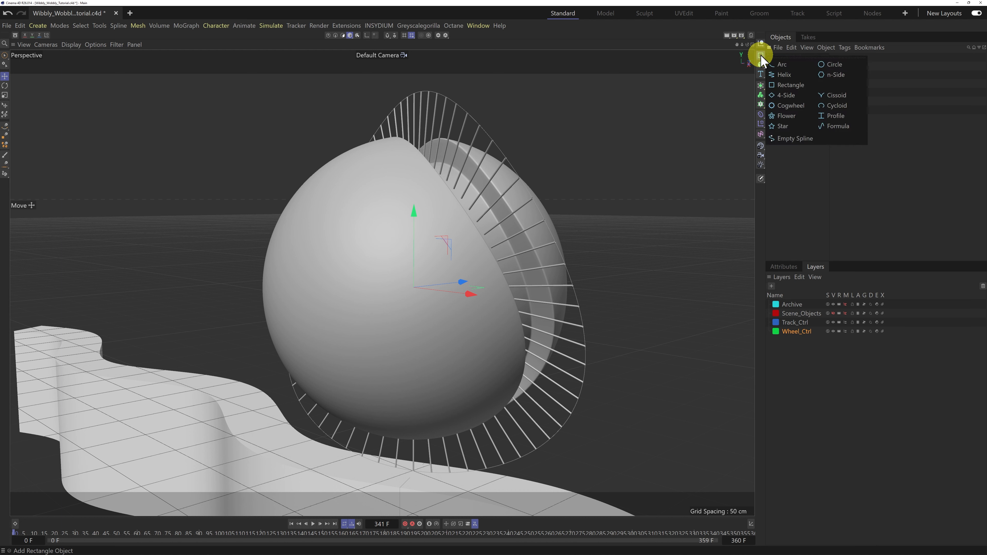
click(782, 86)
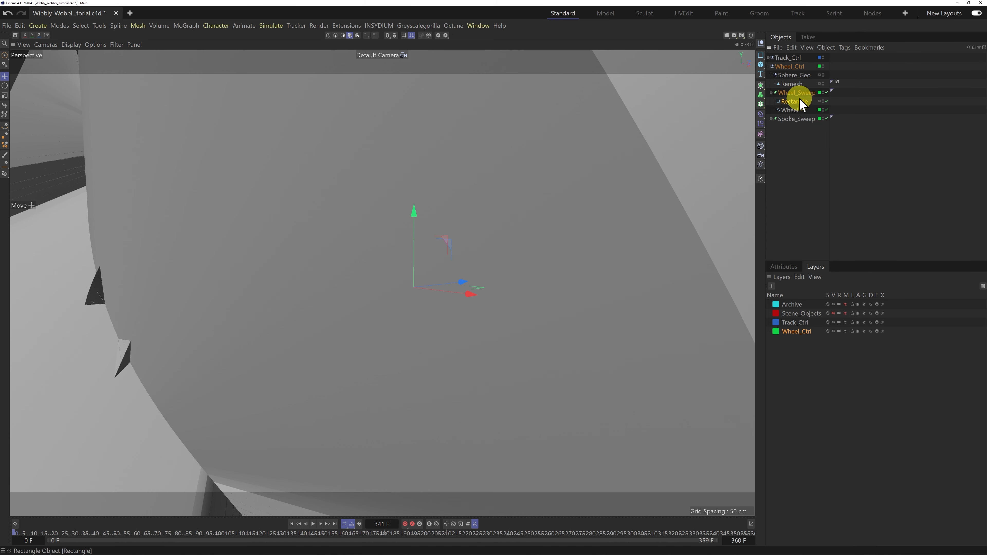
Step: Set the Rectangle profile's width to 10 cm and its height to 3 cm
click(791, 267)
click(853, 299)
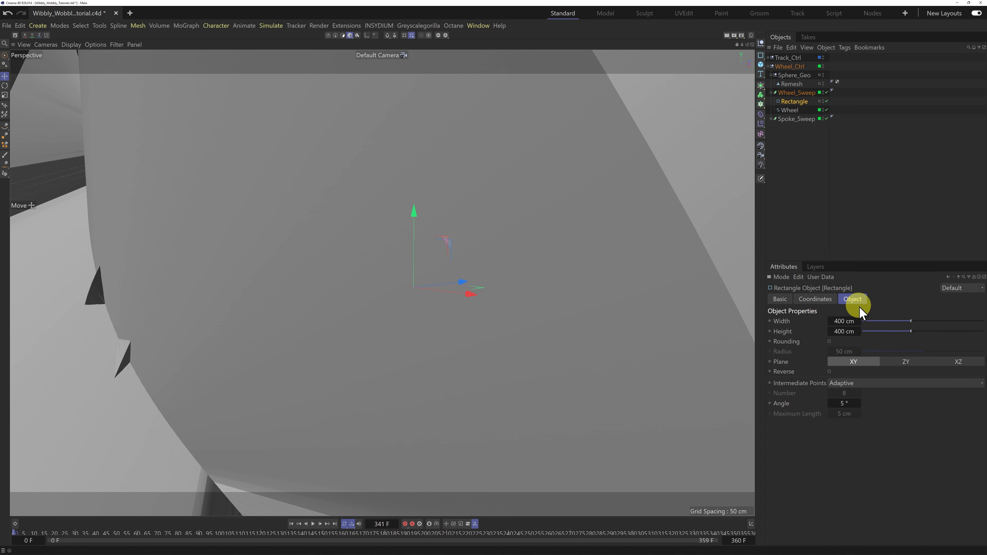
text(10)
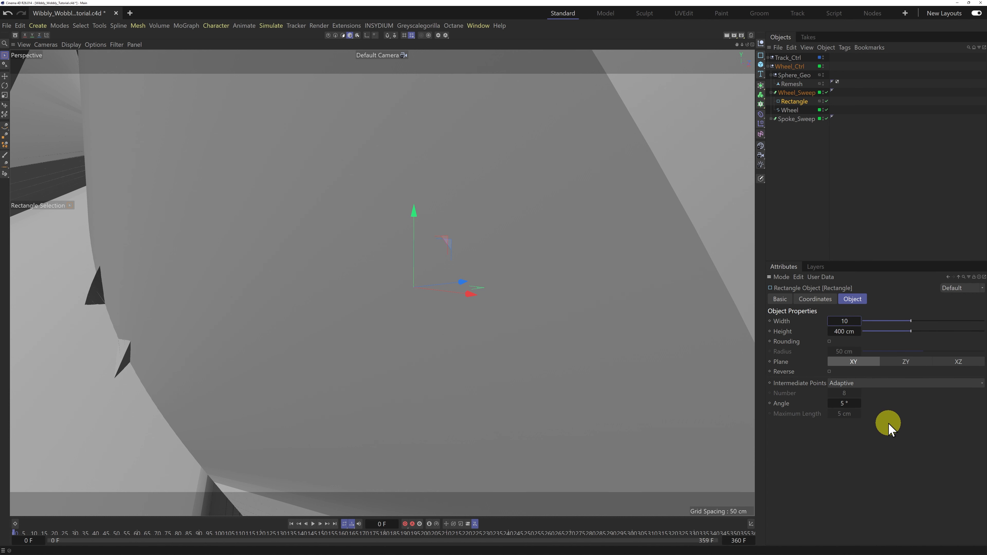
key(Return)
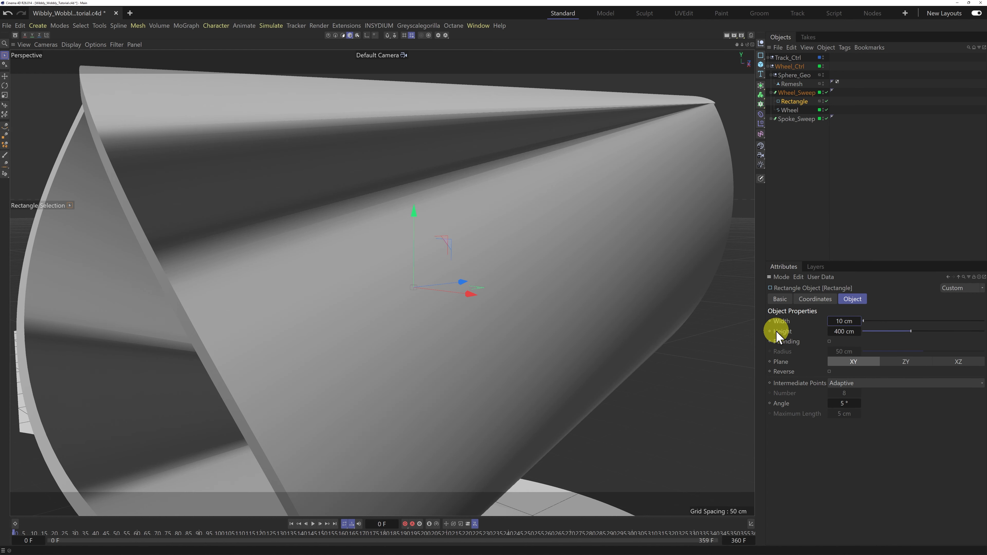
click(844, 331)
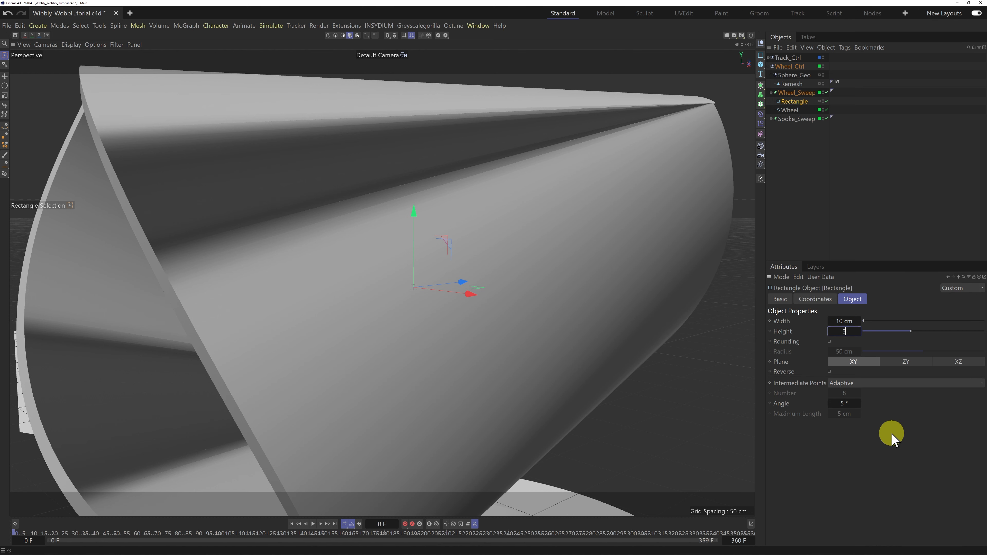
text(3)
key(Return)
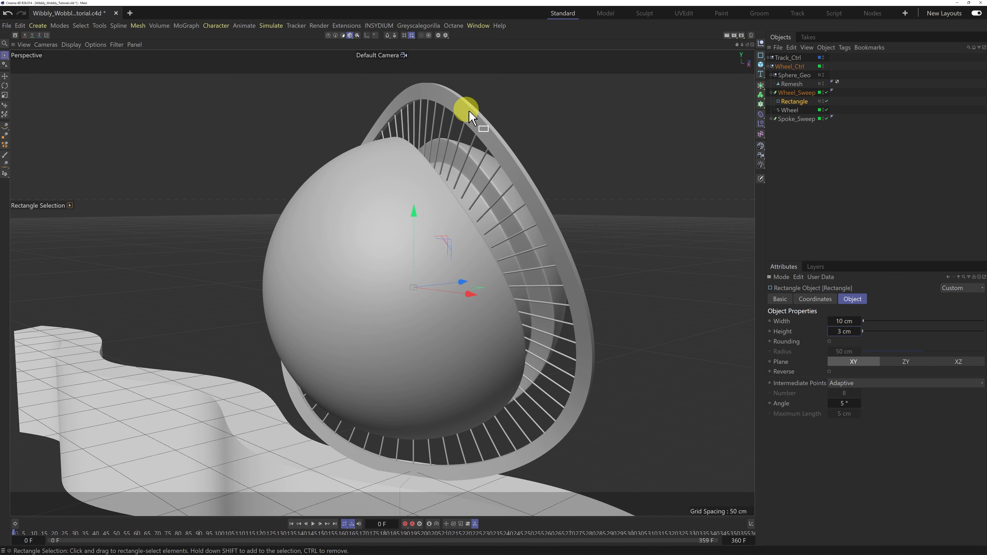
Step: Inspect the flat wheel rim from several angles and enable Rounding on the Rectangle profile
click(747, 45)
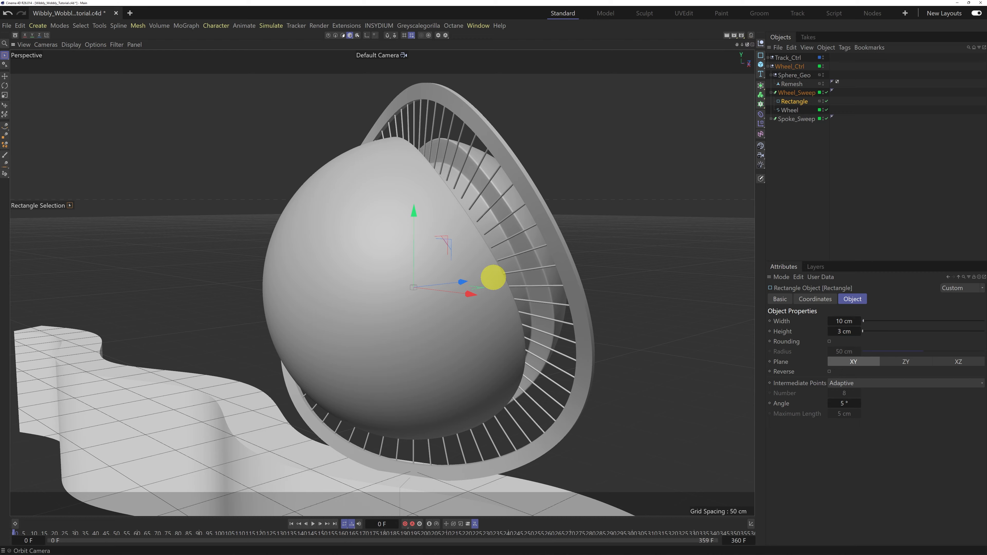
mouse_move(493, 277)
mouse_down()
mouse_move(441, 286)
mouse_move(494, 280)
mouse_move(486, 280)
mouse_up()
click(739, 45)
drag(739, 50, 683, 249)
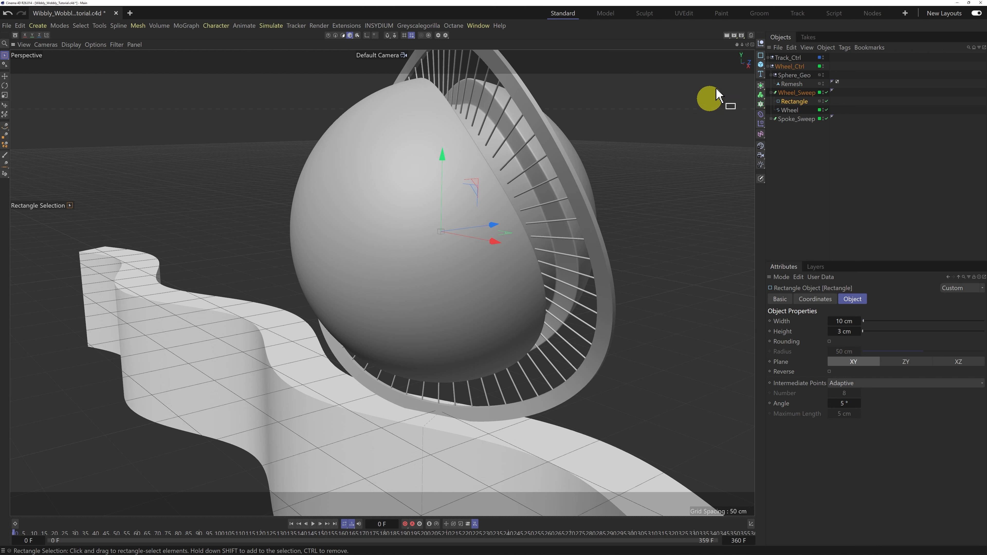
drag(742, 45, 471, 256)
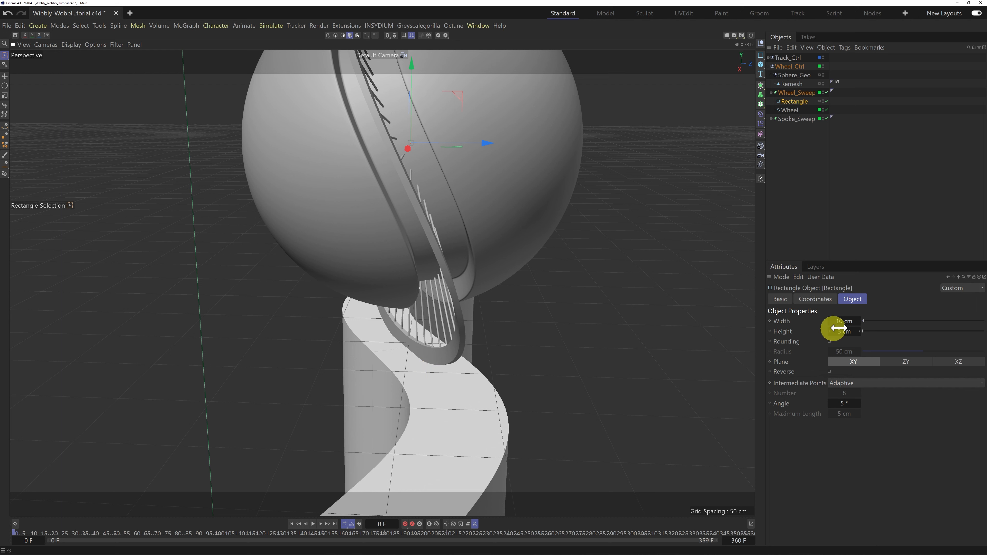
drag(739, 45, 513, 274)
drag(738, 50, 532, 388)
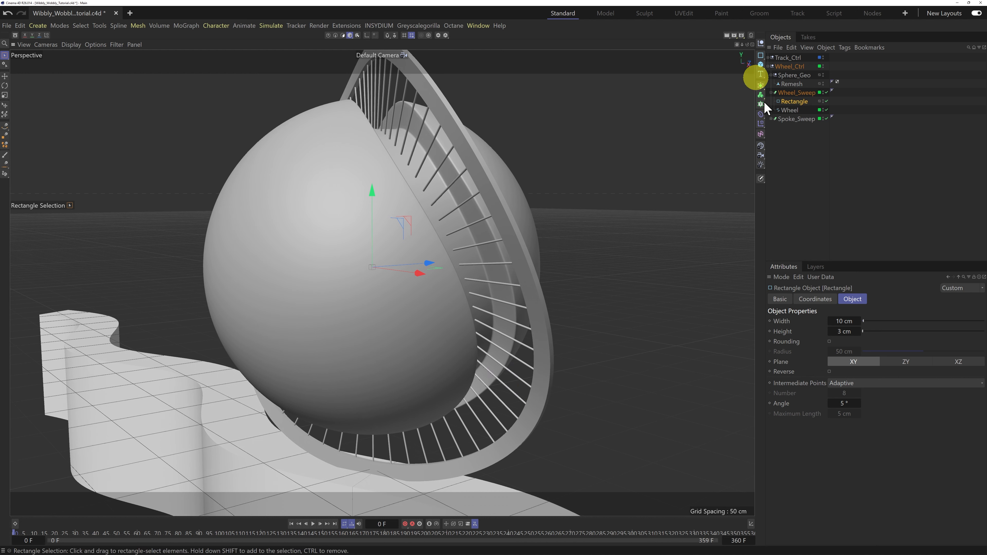
click(829, 342)
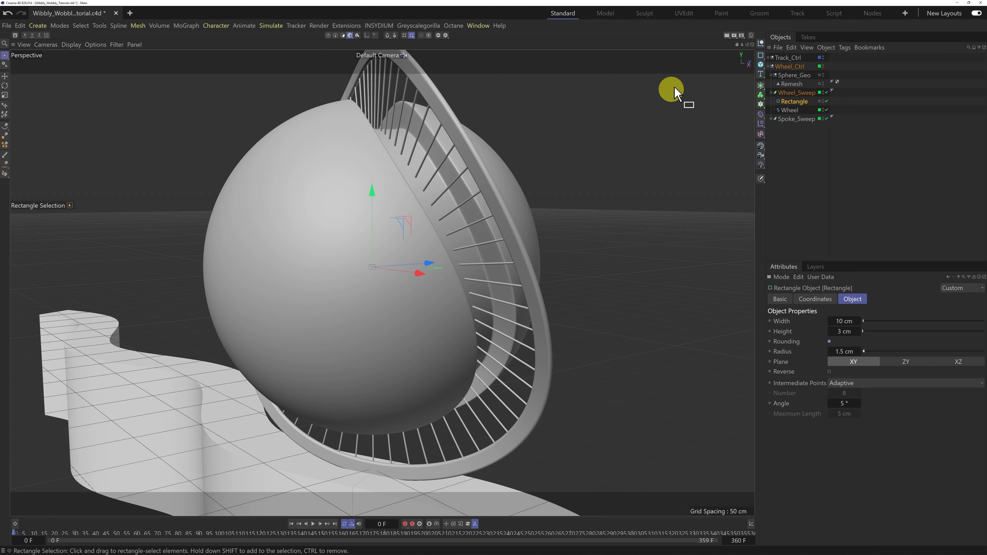
mouse_move(491, 275)
alt+mouse_down()
mouse_move(463, 280)
mouse_move(499, 269)
alt+mouse_up()
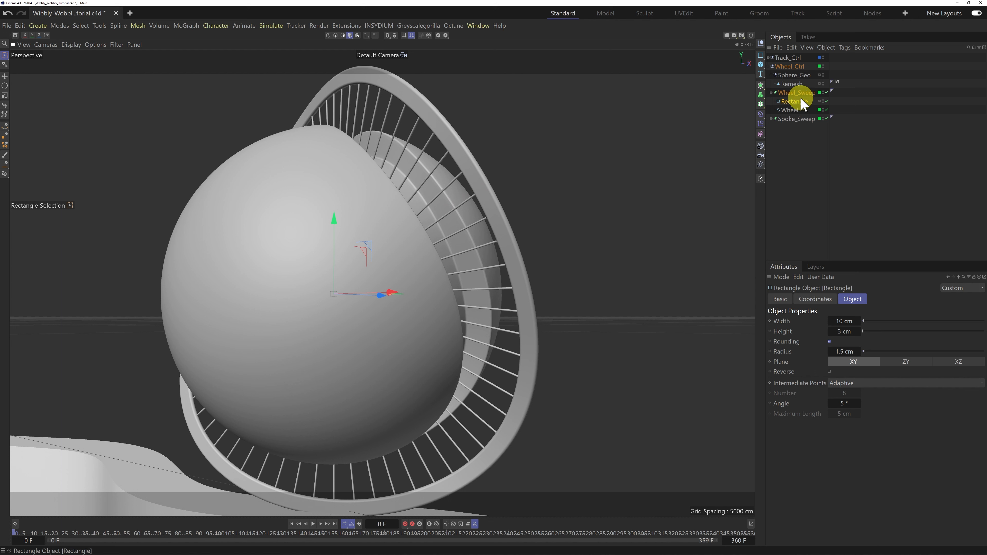
Step: Add a Cloner as the parent of Wheel_Sweep
click(771, 93)
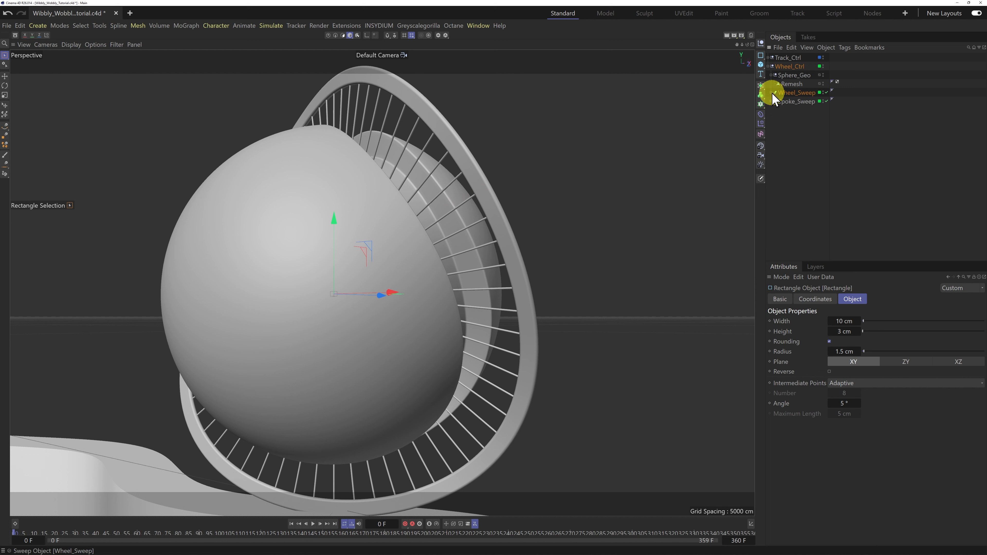
click(795, 93)
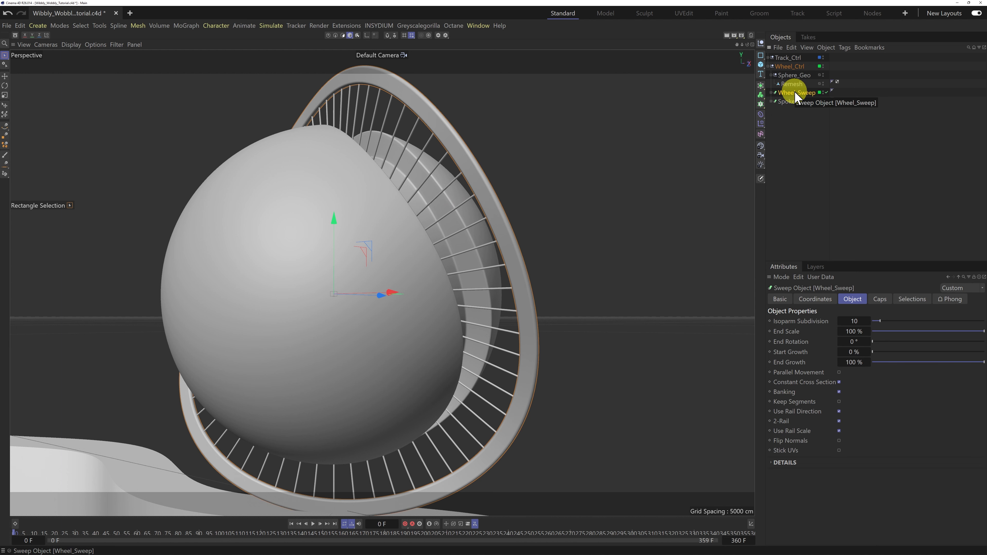
alt+click(760, 106)
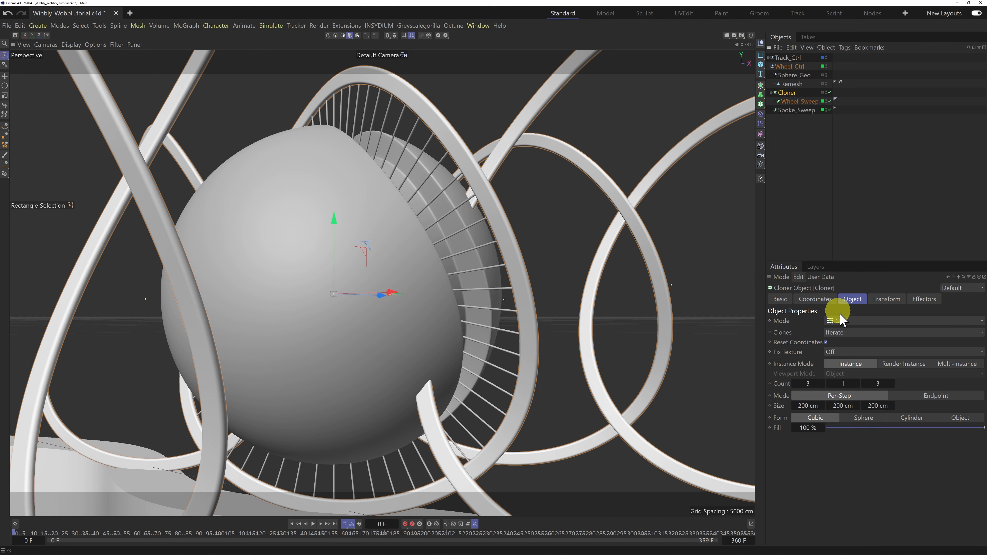
drag(743, 44, 490, 324)
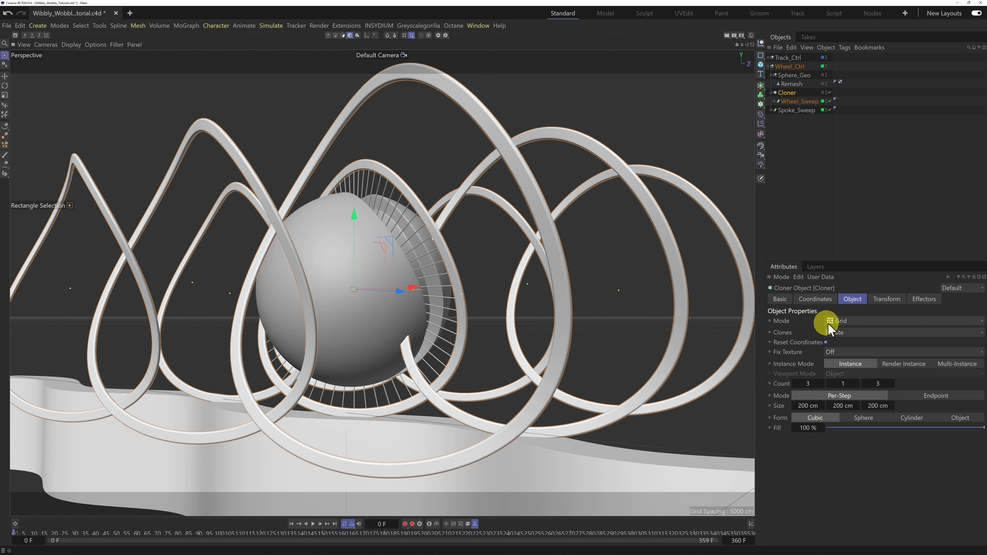
Step: Set the Cloner to Linear mode with a P.Y of 0 cm and Clones set to Blend
click(843, 323)
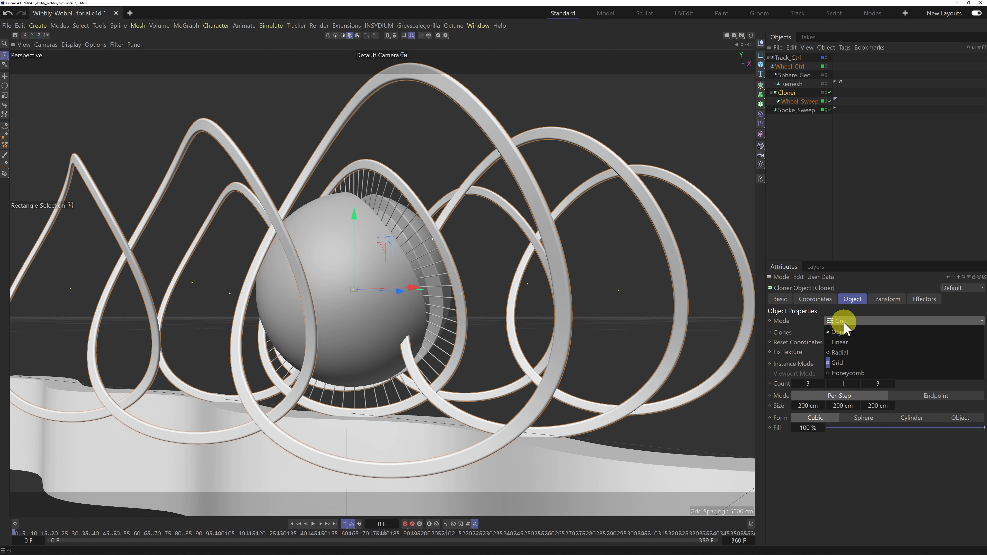
click(844, 343)
click(807, 437)
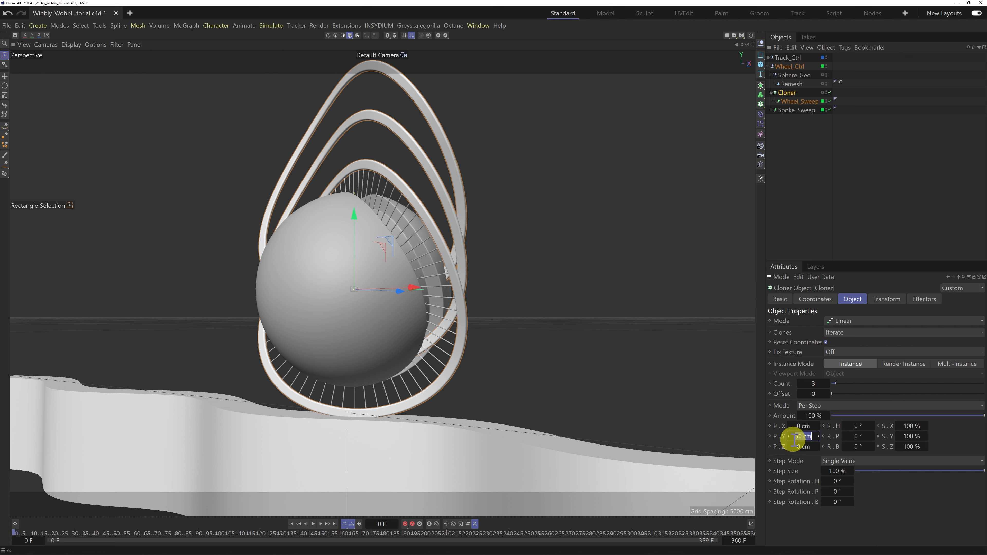
click(809, 437)
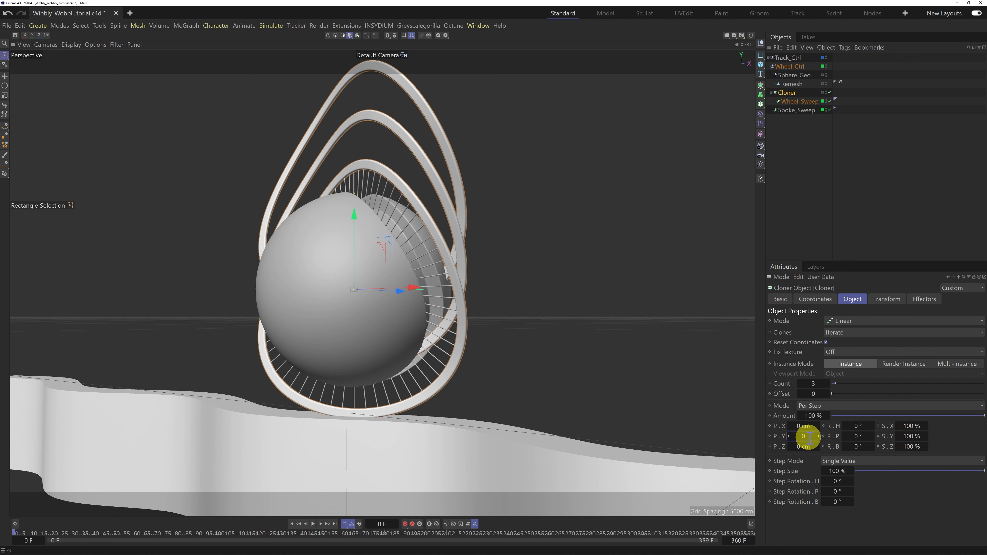
click(905, 513)
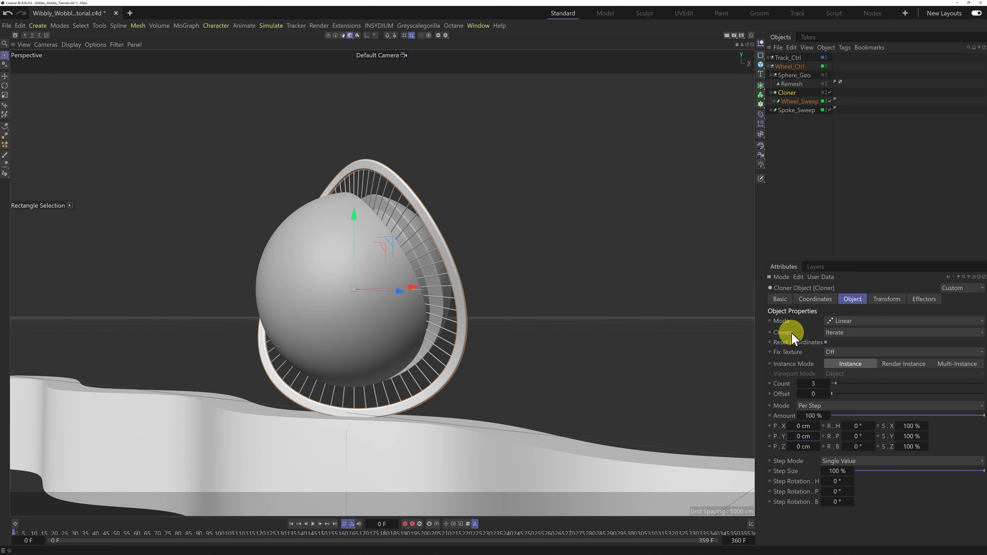
click(844, 333)
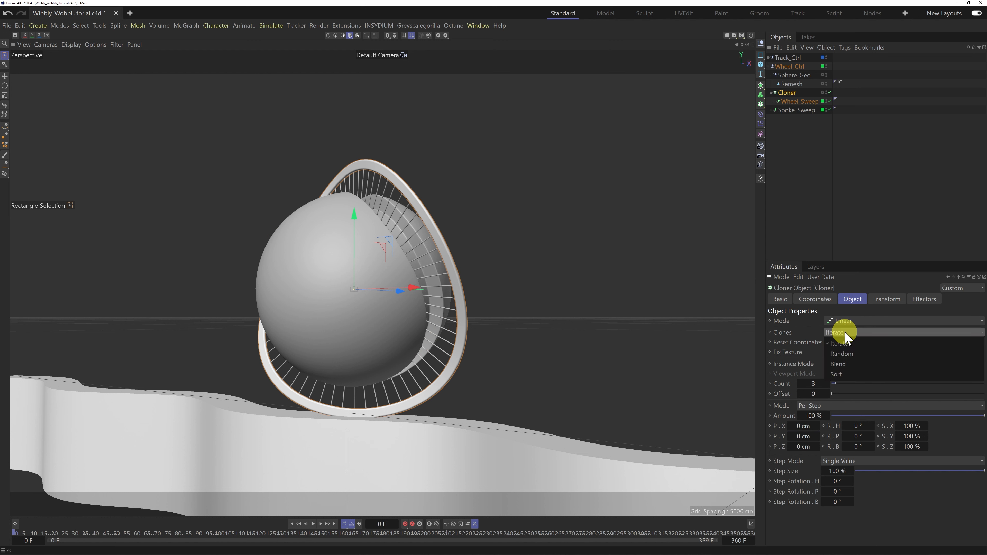
click(848, 366)
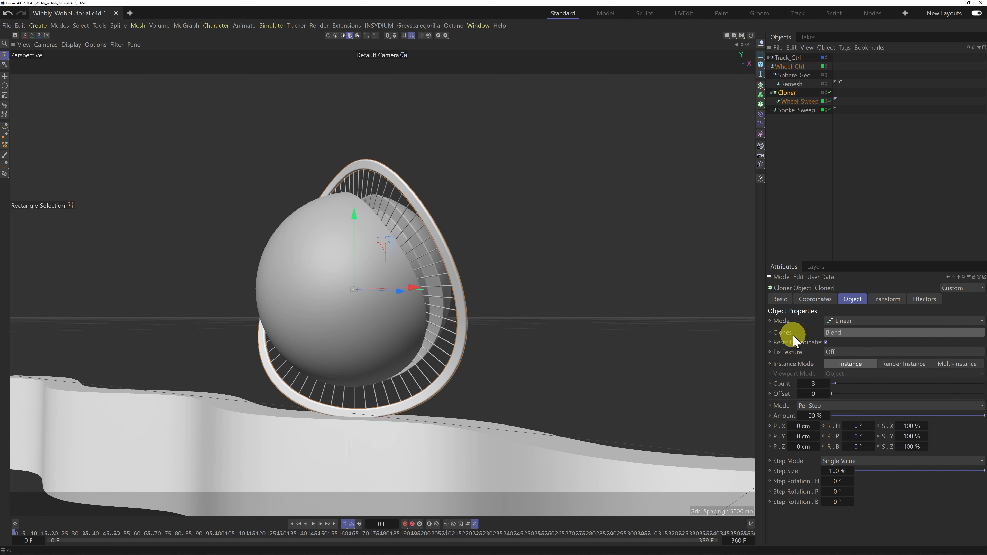
Step: Duplicate Wheel_Sweep inside the Cloner and rename the copy Wheel_Sweep_large
click(795, 102)
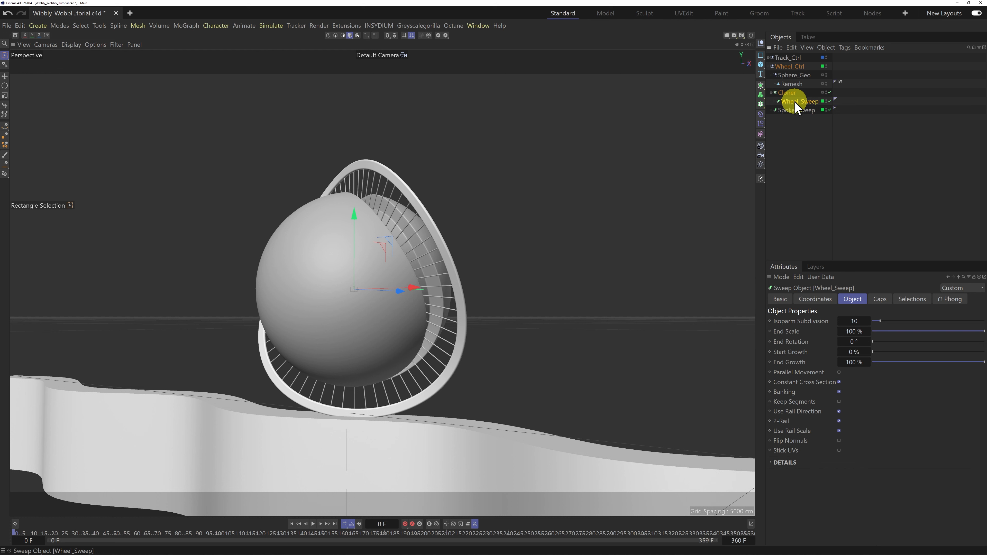
mouse_move(795, 103)
mouse_down()
mouse_move(810, 102)
mouse_move(795, 101)
mouse_up()
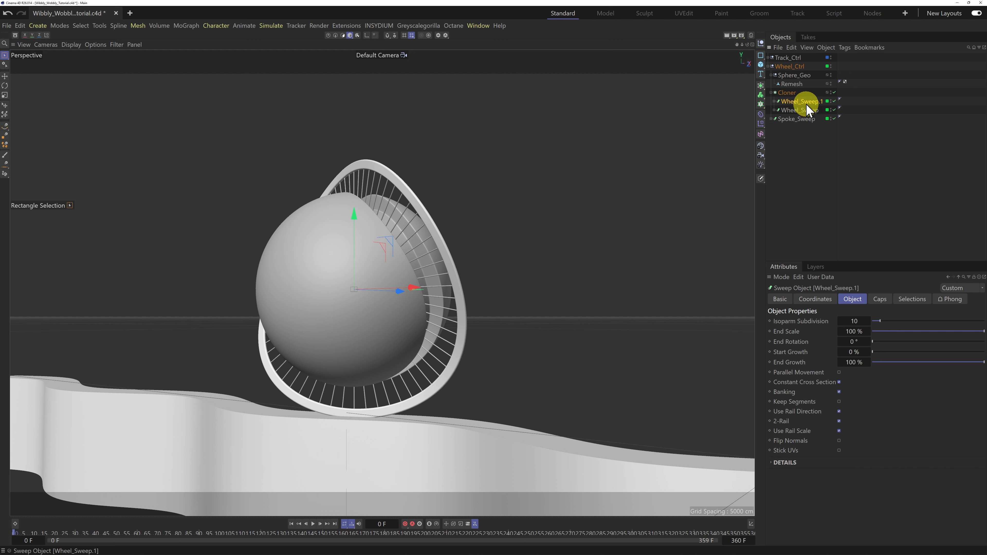
double_click(809, 101)
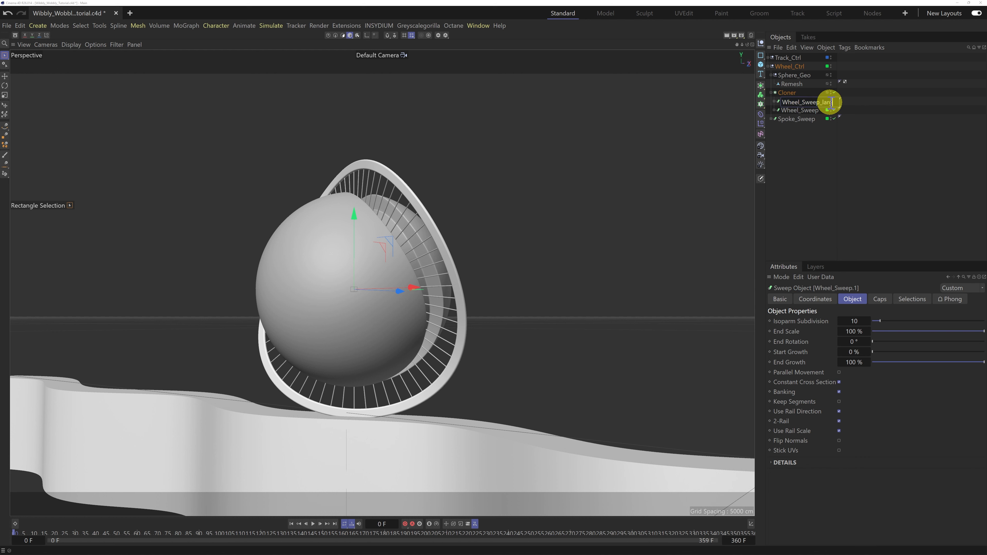
text(Wheel_Sweep_large)
key(Return)
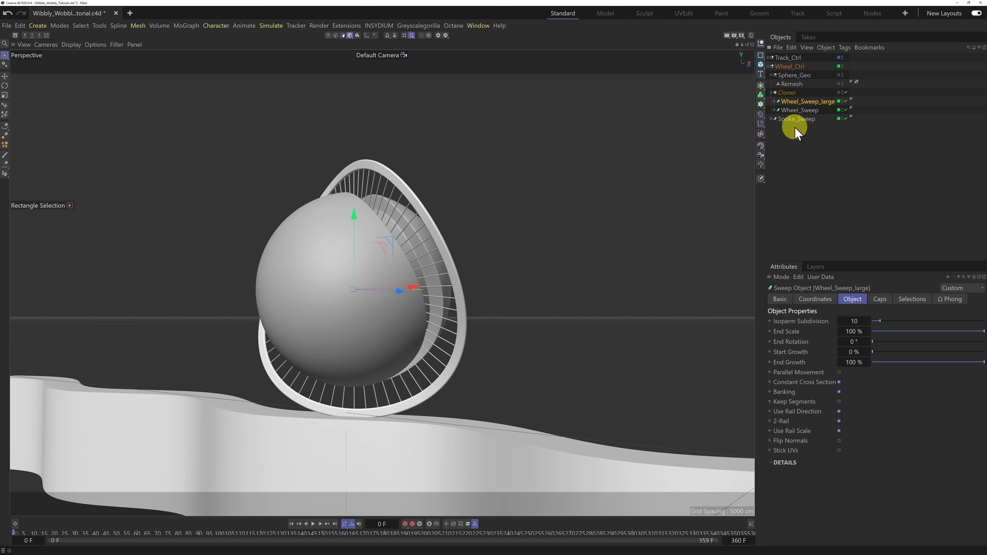
Step: Rename the original Wheel_Sweep in the Cloner as Wheel_Sweep_Small
double_click(805, 111)
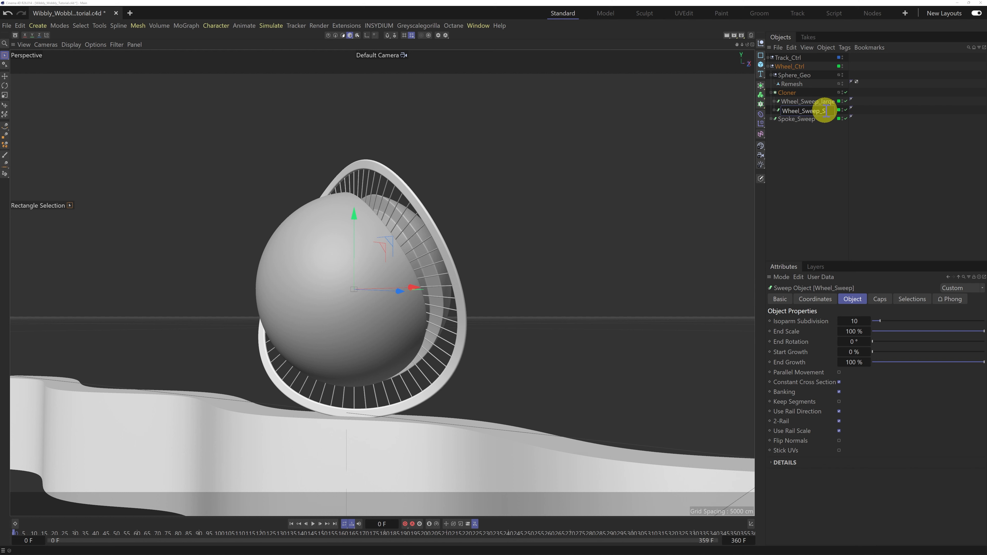
text(Wheel_Sweep_Small)
key(Return)
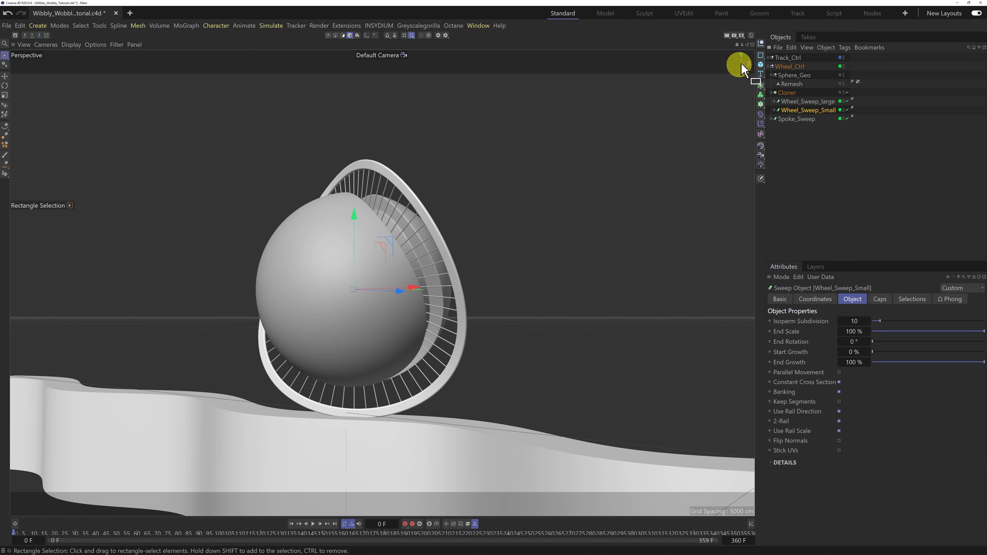
Step: Scale down the Wheel spline inside Wheel_Sweep_Small to spread the Cloner's blended rims apart within the large rim
drag(747, 44, 631, 135)
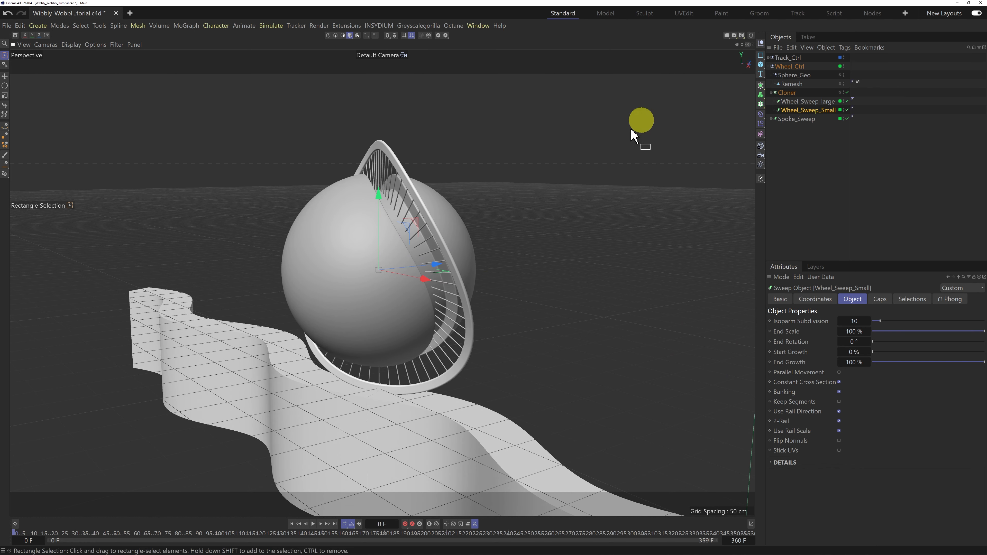
scroll(424, 253, up, 10)
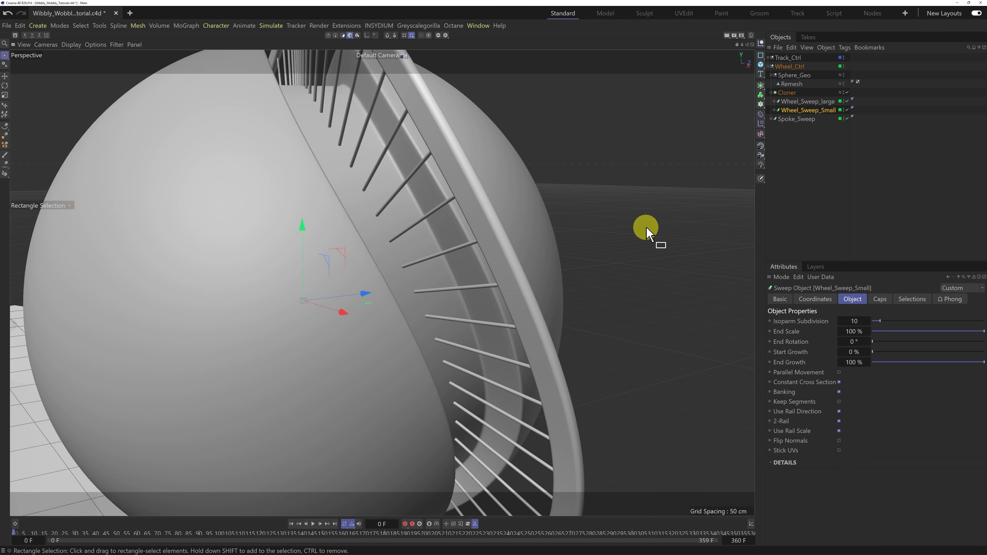
click(774, 110)
click(774, 102)
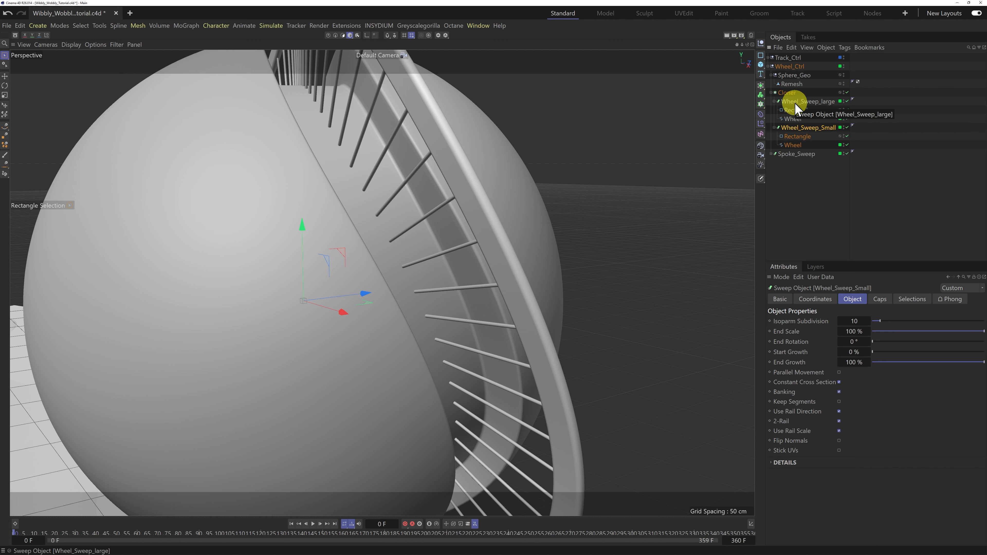
click(793, 146)
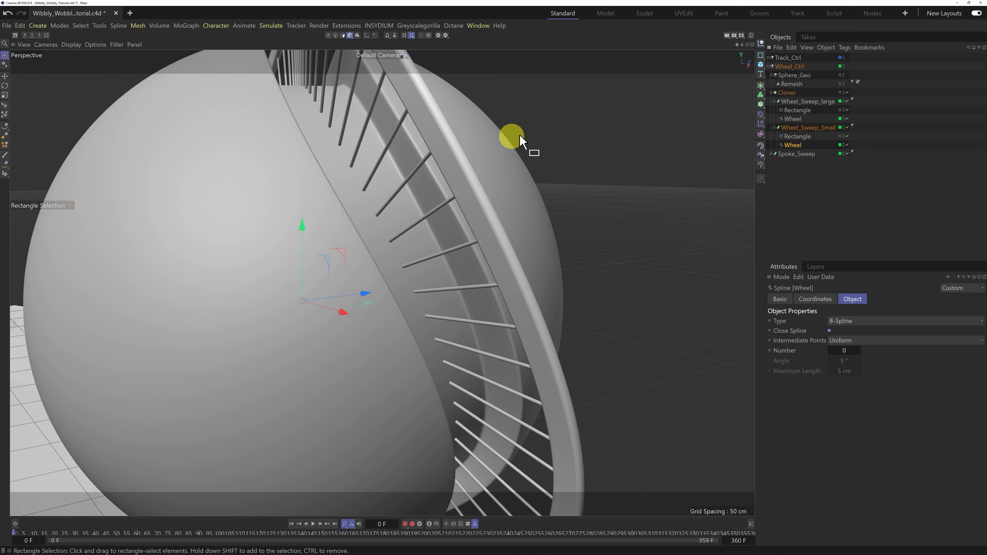
click(5, 96)
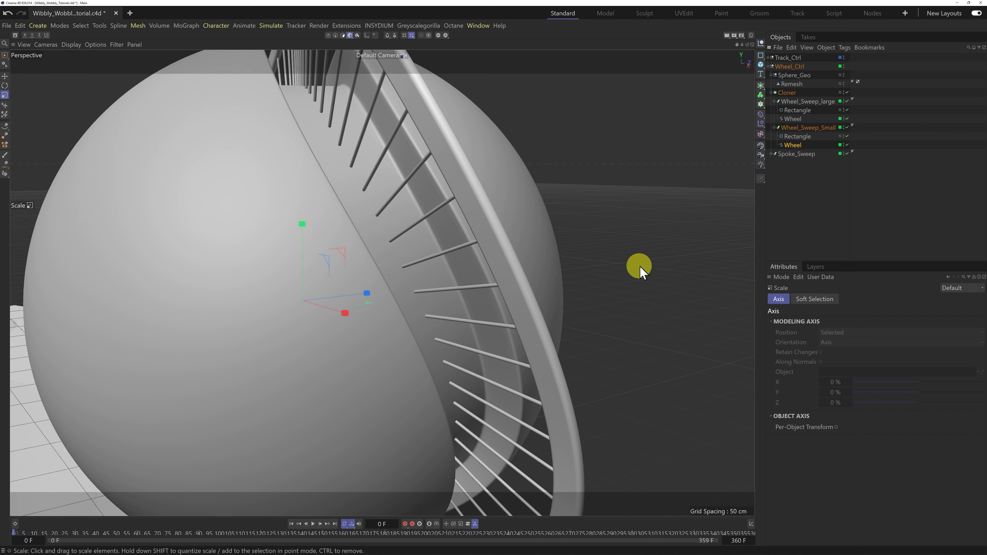
drag(686, 260, 636, 277)
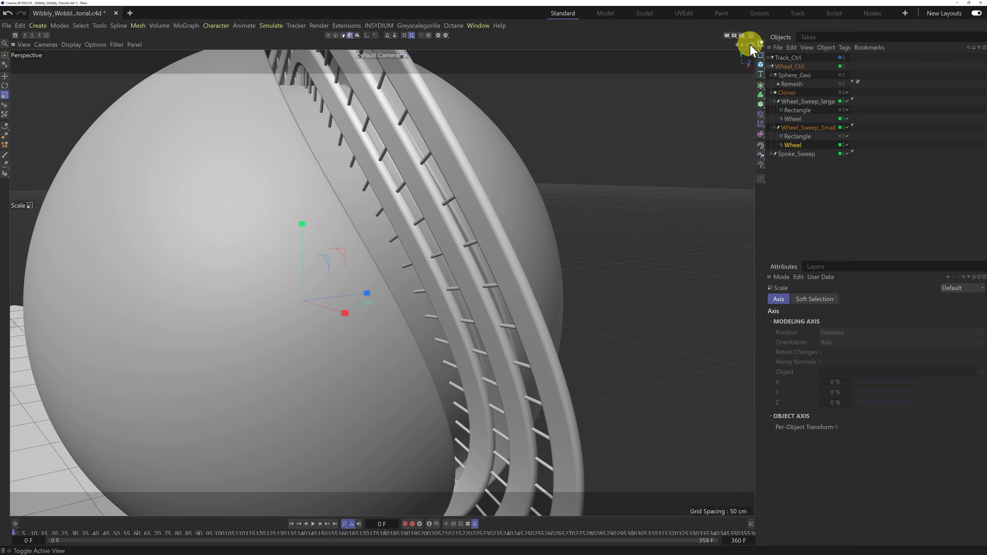
Step: Examine the spacing of the blended rims along the spokes from several perspective angles and in the Front view
drag(748, 44, 466, 284)
drag(739, 51, 482, 278)
drag(747, 44, 485, 280)
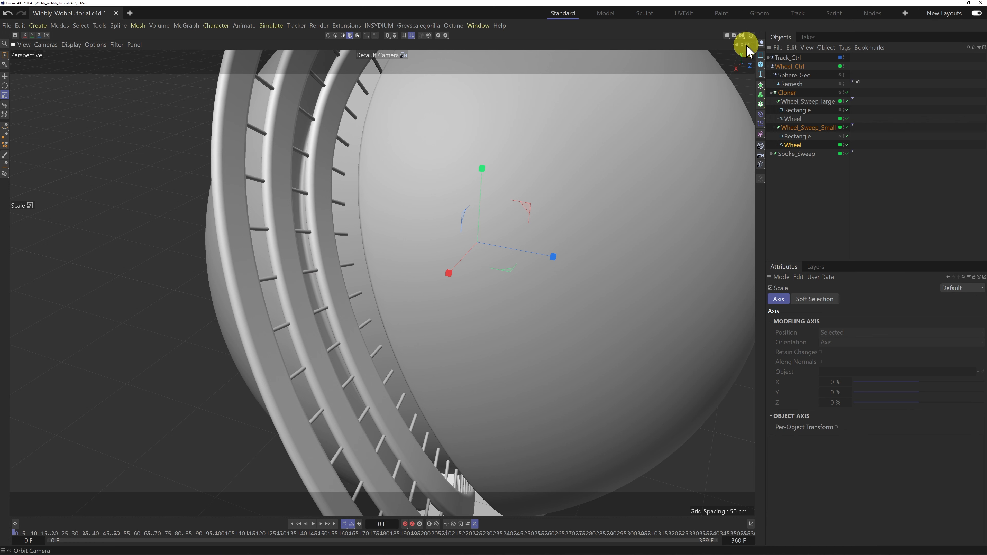
drag(749, 51, 527, 271)
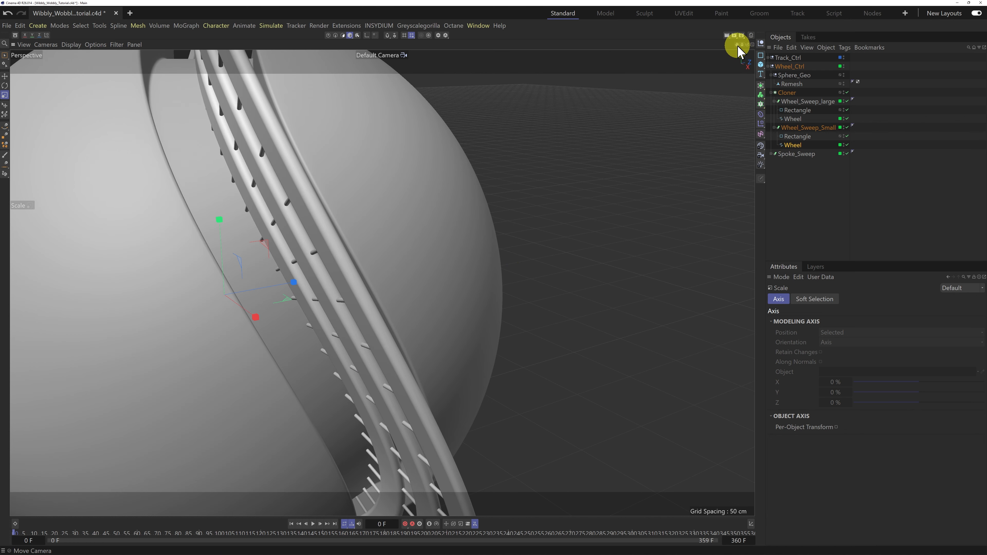
drag(738, 46, 534, 255)
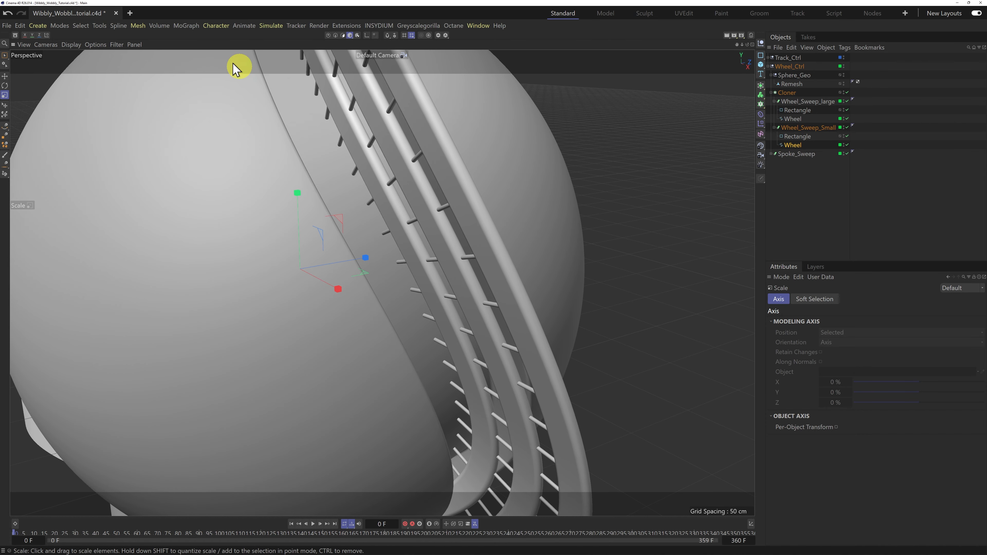
click(135, 44)
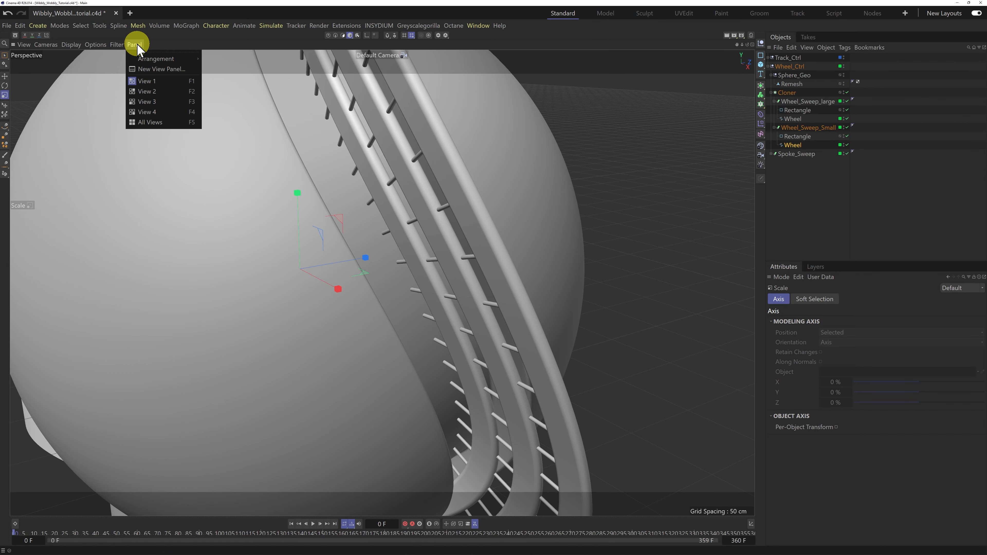
click(148, 112)
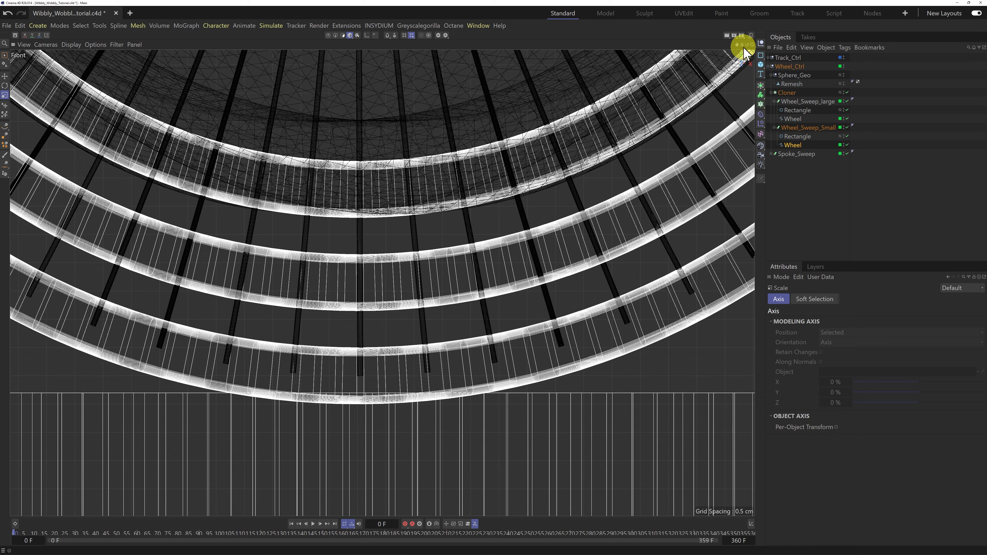
drag(743, 45, 500, 293)
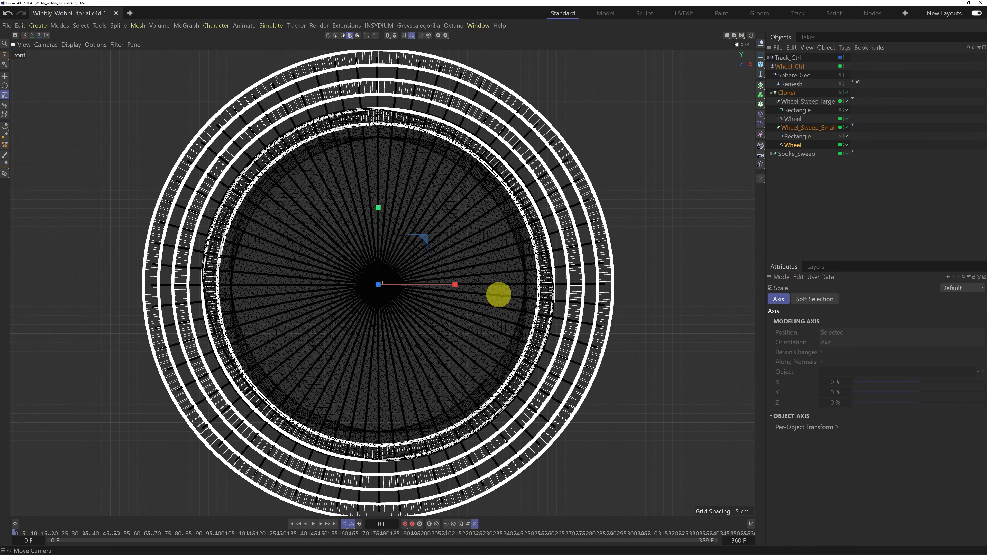
Step: Collapse the Cloner hierarchy and hide Sphere_Geo in the viewport
click(773, 101)
click(774, 110)
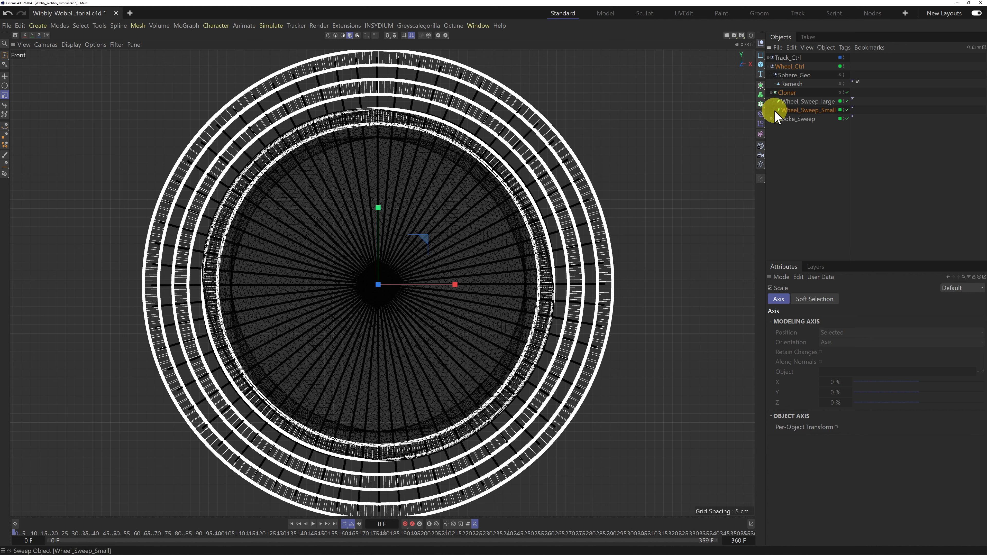
click(771, 92)
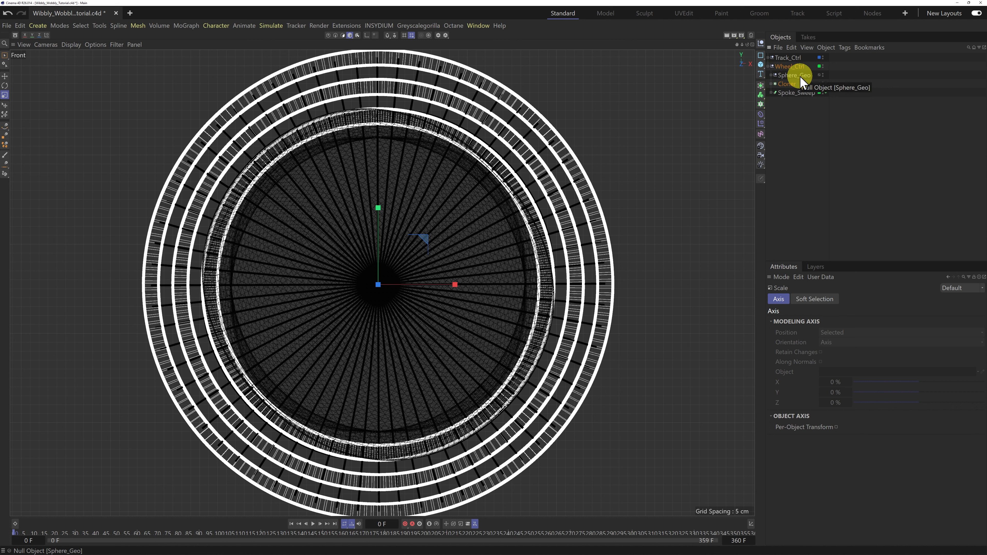
click(823, 74)
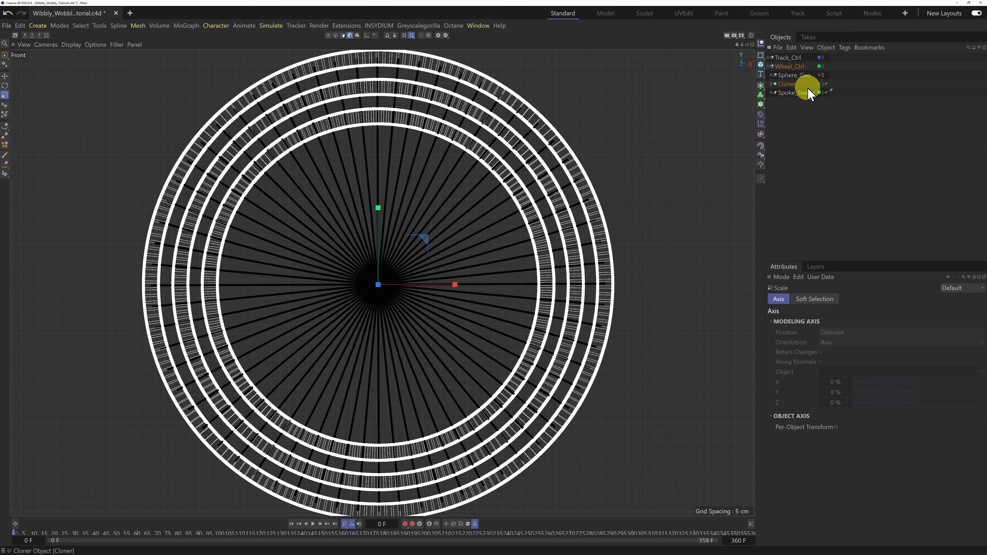
Step: Rename the Cloner holding the wheel sweeps as Wheel_Cloner
double_click(801, 84)
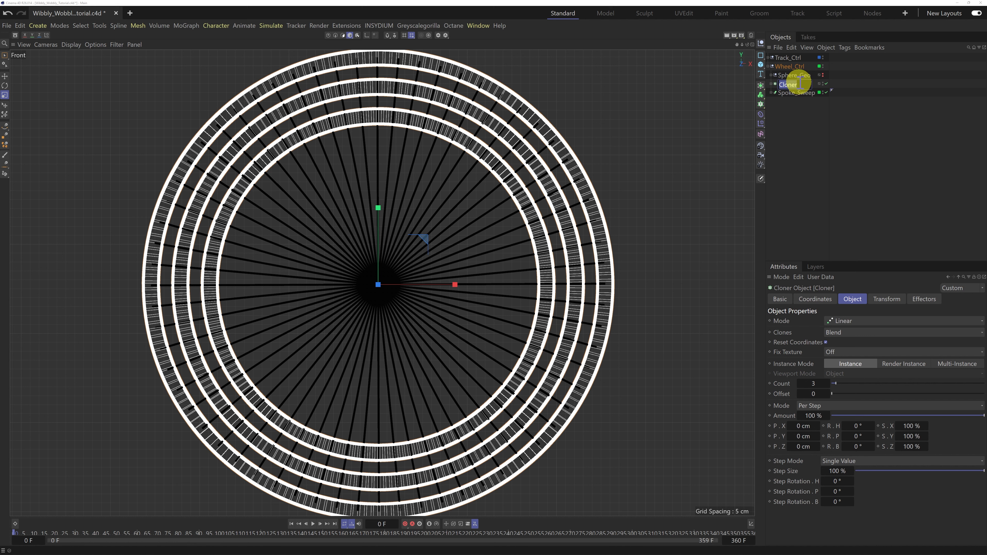
click(780, 84)
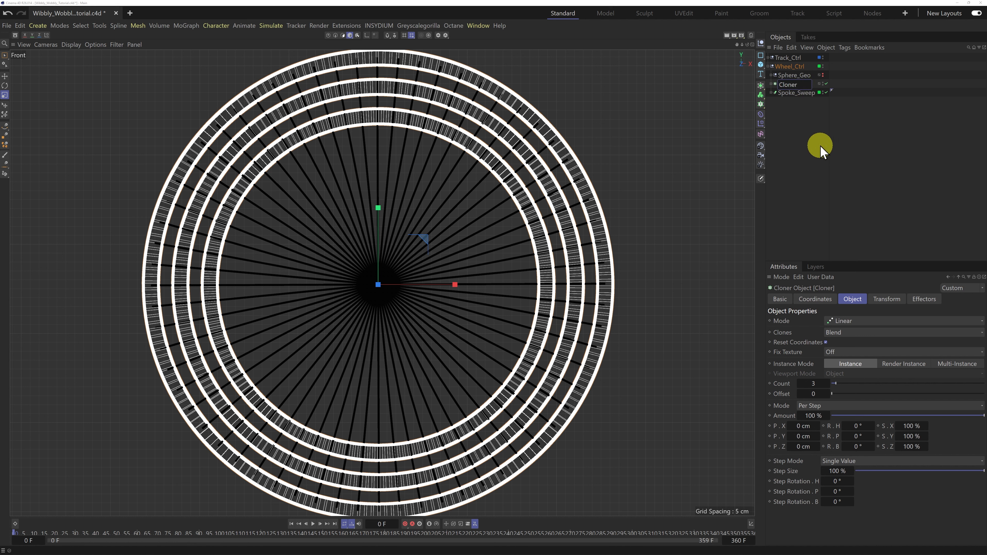
text(Wheel_)
key(Return)
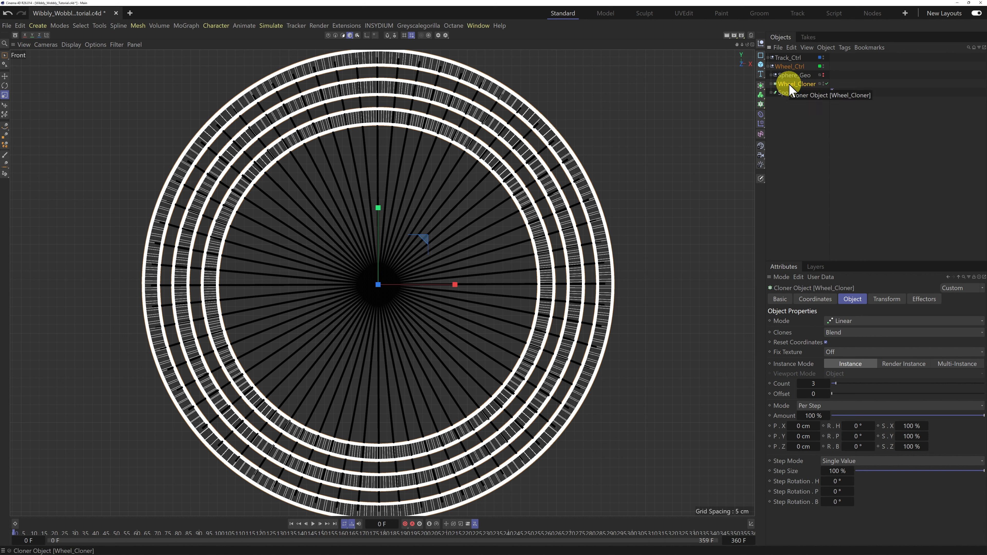
Step: Disable Spoke_Sweep and hide Wheel_Cloner to isolate the Spokes spline, and select that spline
click(771, 93)
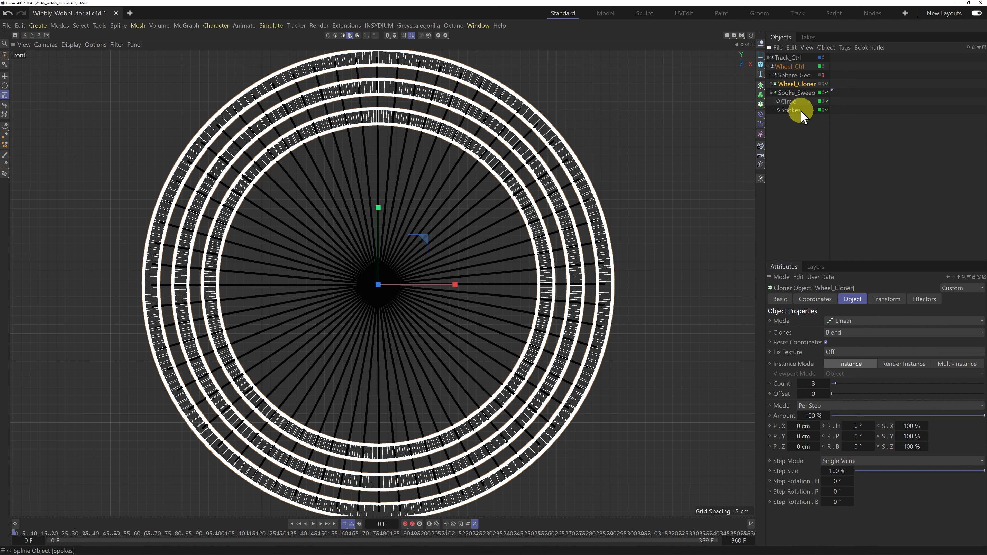
click(827, 92)
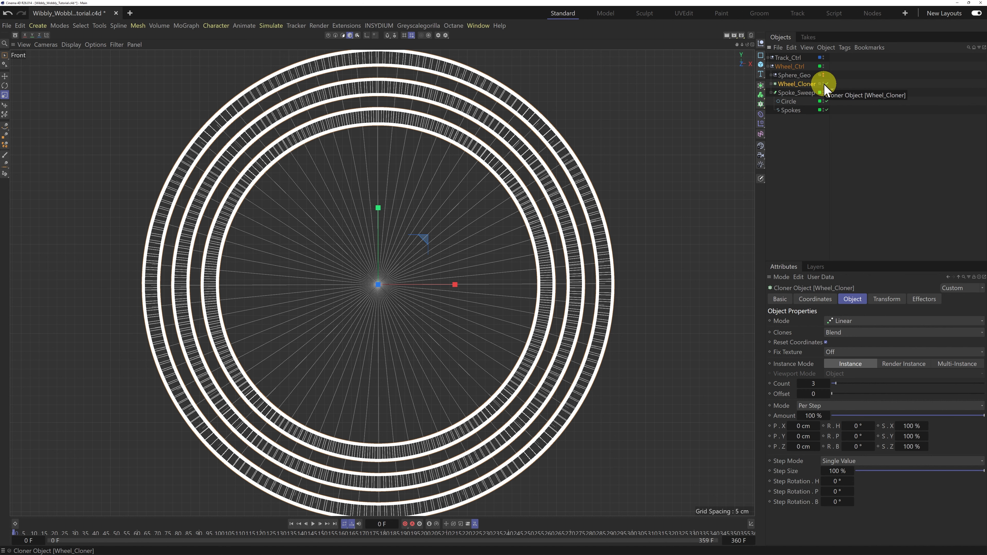
click(827, 92)
click(791, 110)
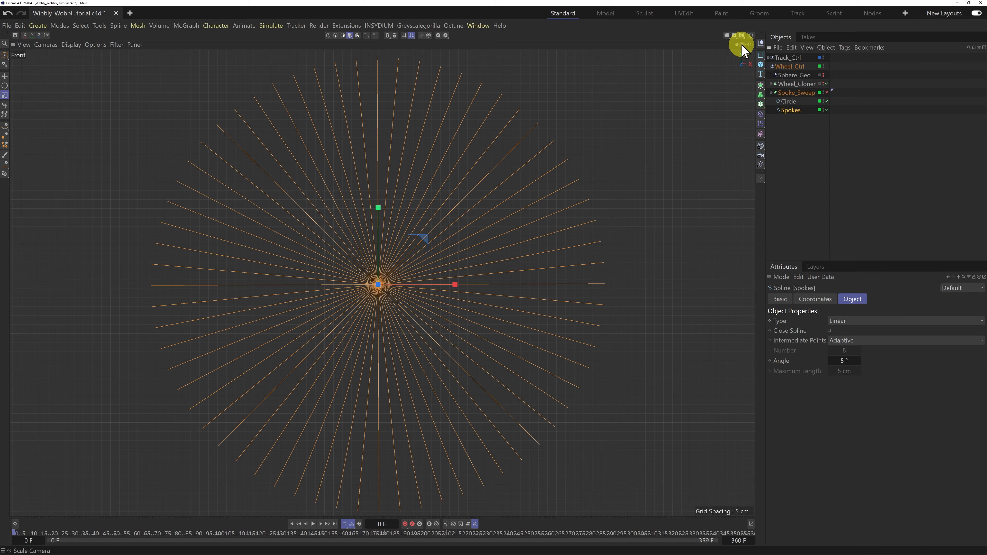
mouse_move(742, 50)
mouse_down()
mouse_move(491, 280)
mouse_move(742, 50)
mouse_up()
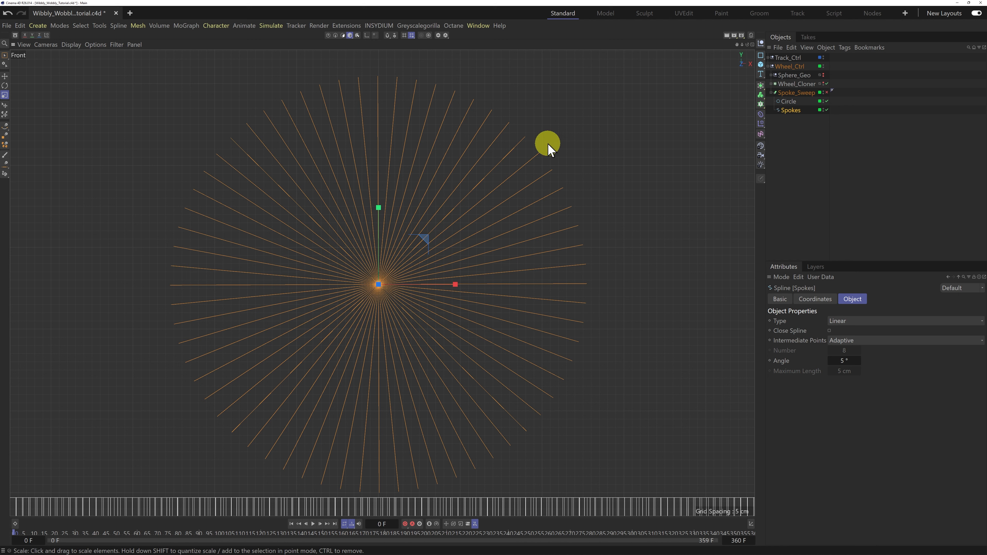
Step: Subdivide the Spokes spline twice in point mode to add extra points along every spoke
click(329, 35)
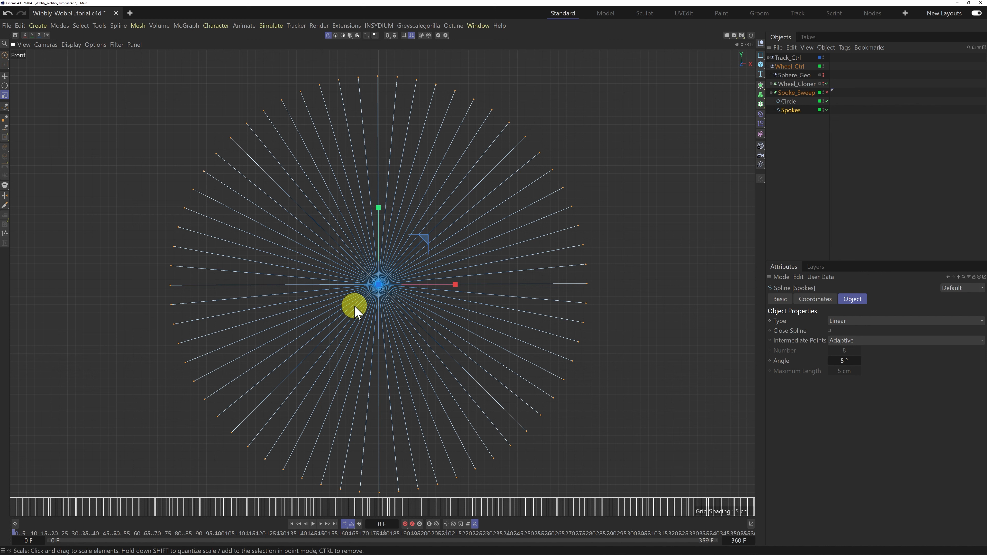
click(134, 46)
click(148, 102)
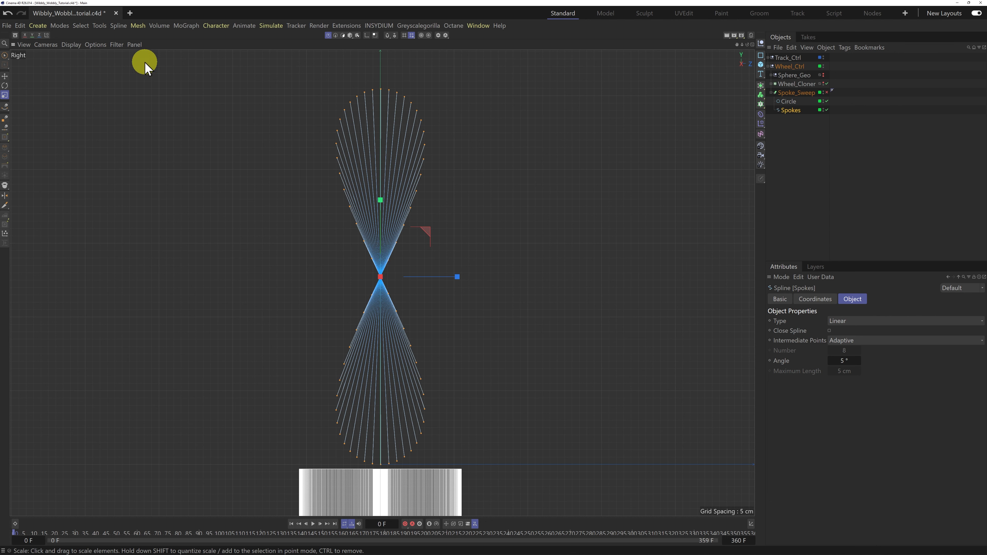
click(134, 45)
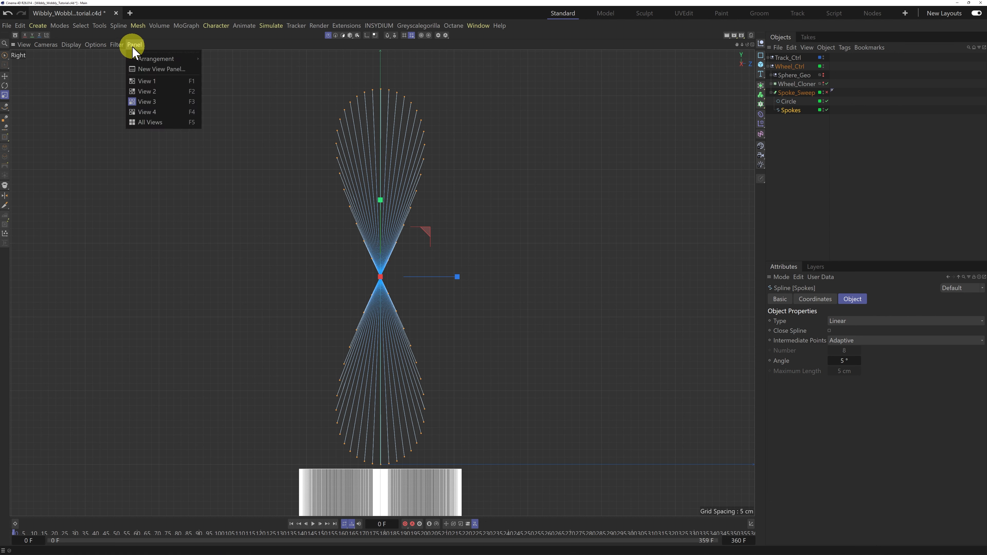
click(147, 112)
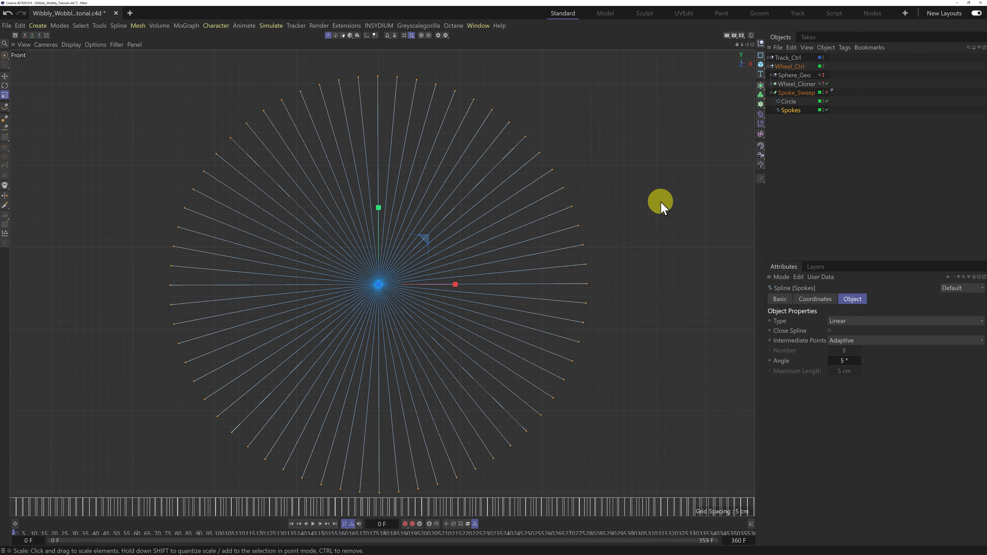
key(u)
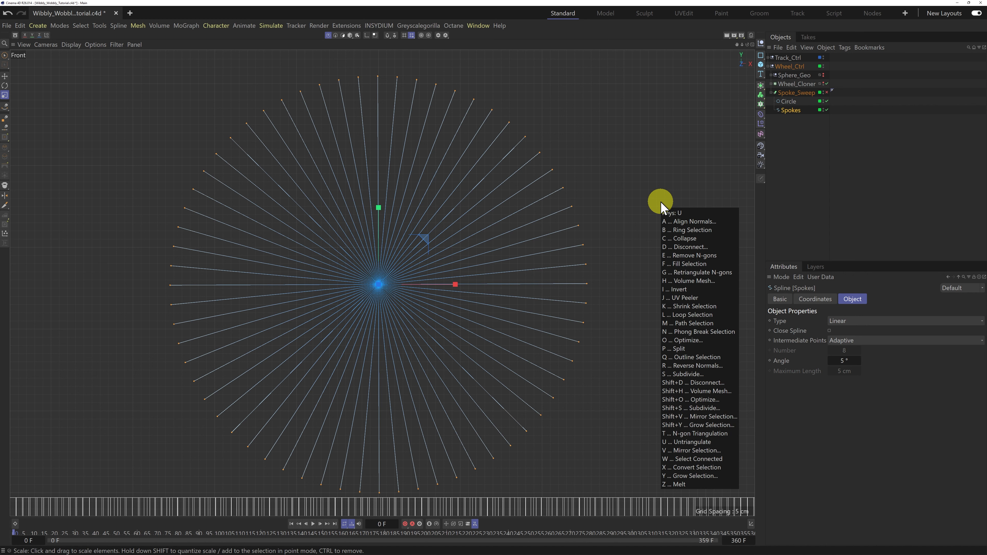
key(shift+s)
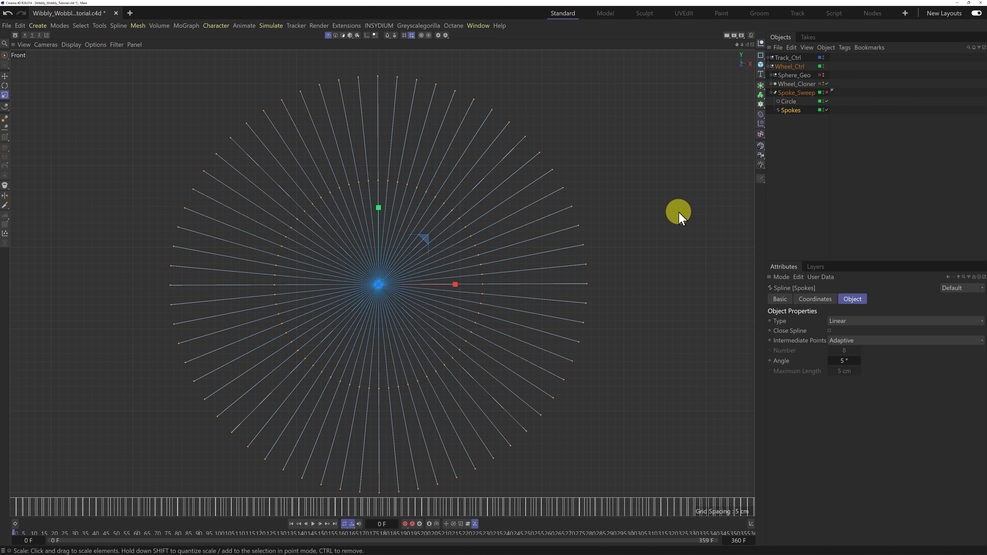
key(u)
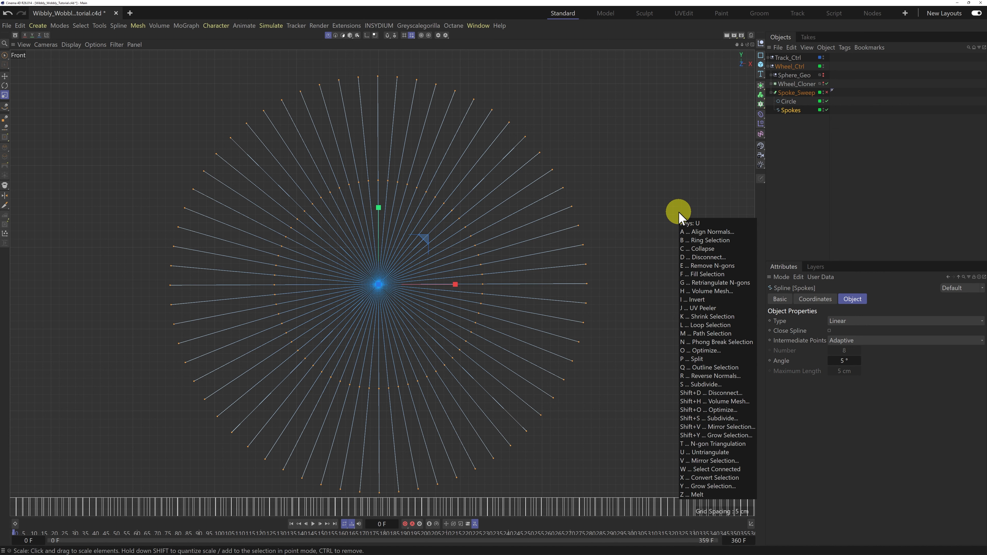
key(s)
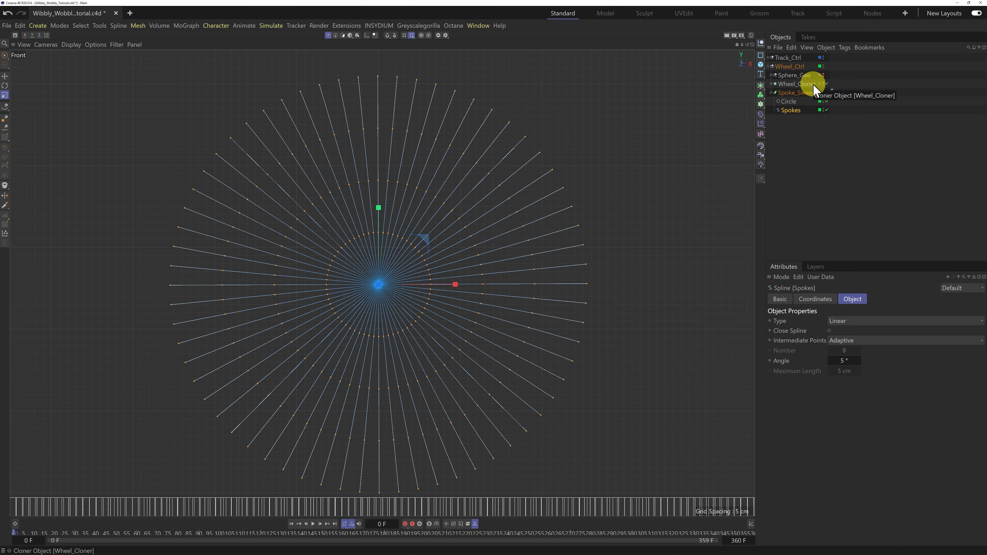
Step: Show Wheel_Cloner again and rectangle-select the Spokes points inside the innermost rim
click(826, 84)
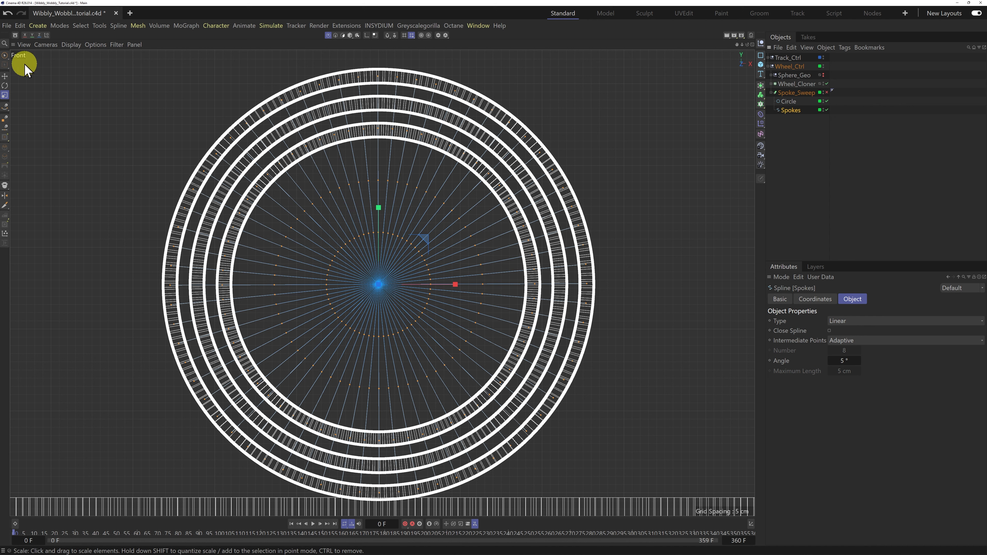
click(7, 57)
click(33, 75)
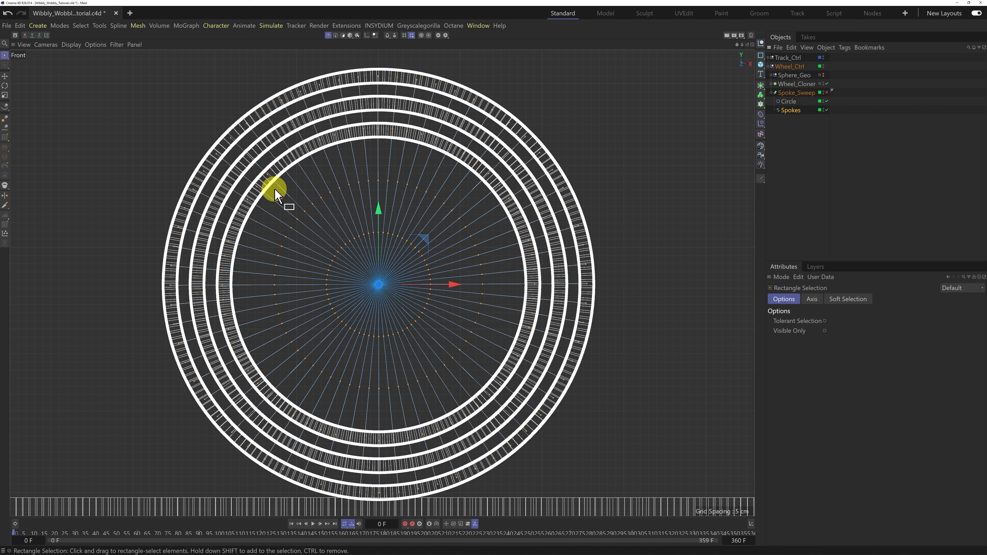
drag(273, 188, 492, 378)
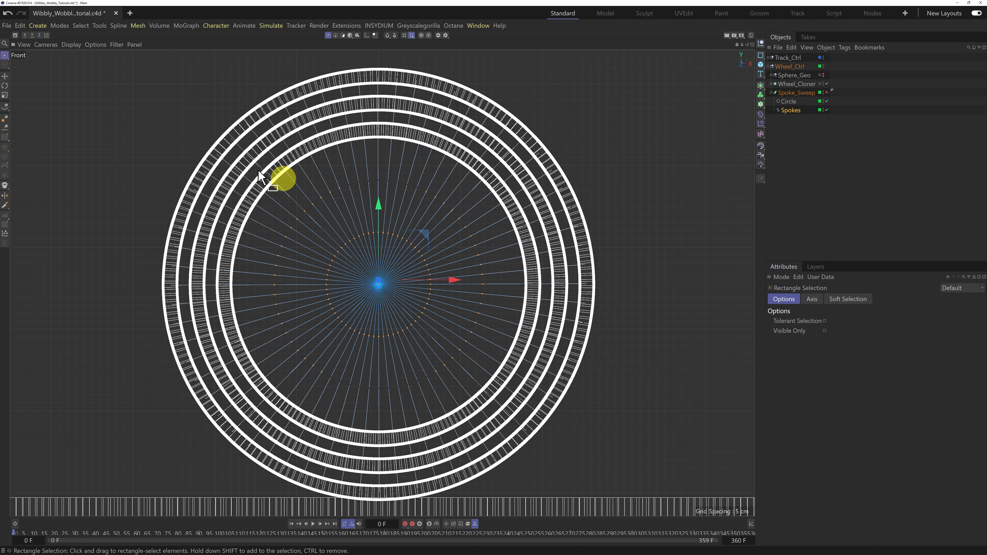
Step: Select the Spokes points inside the innermost rim with a Live Selection of size 40 and delete them
click(5, 59)
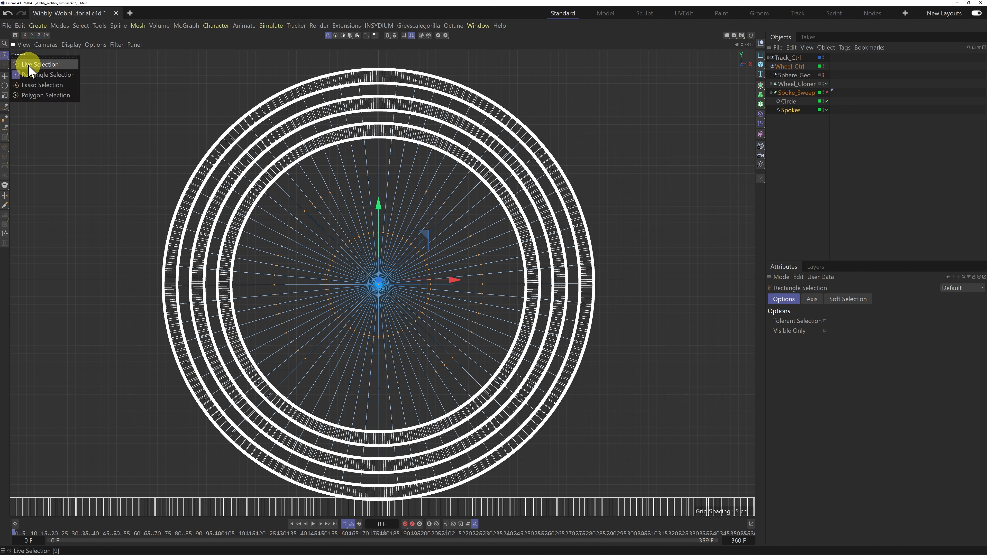
click(32, 65)
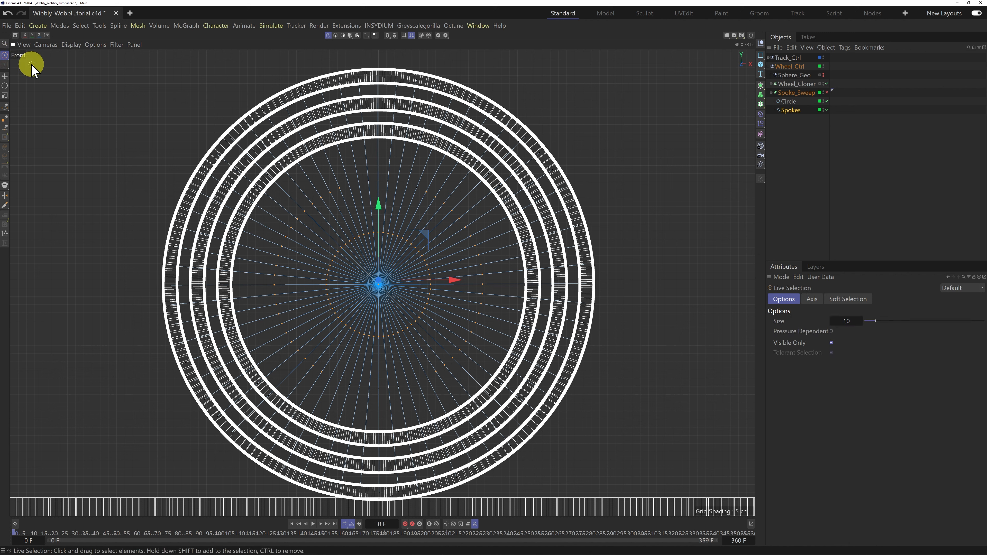
drag(875, 321, 912, 322)
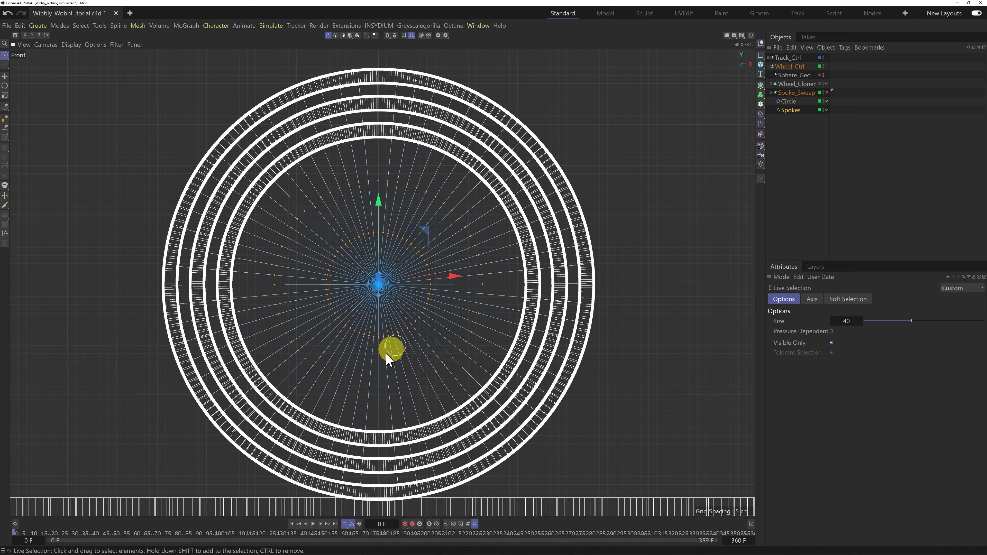
shift+drag(311, 359, 360, 384)
shift+drag(448, 368, 456, 359)
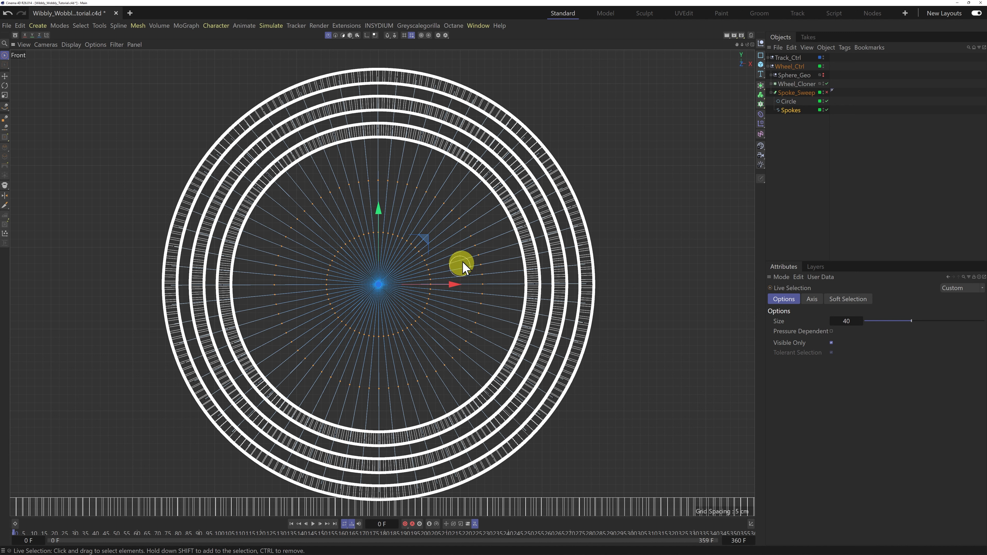
key(Delete)
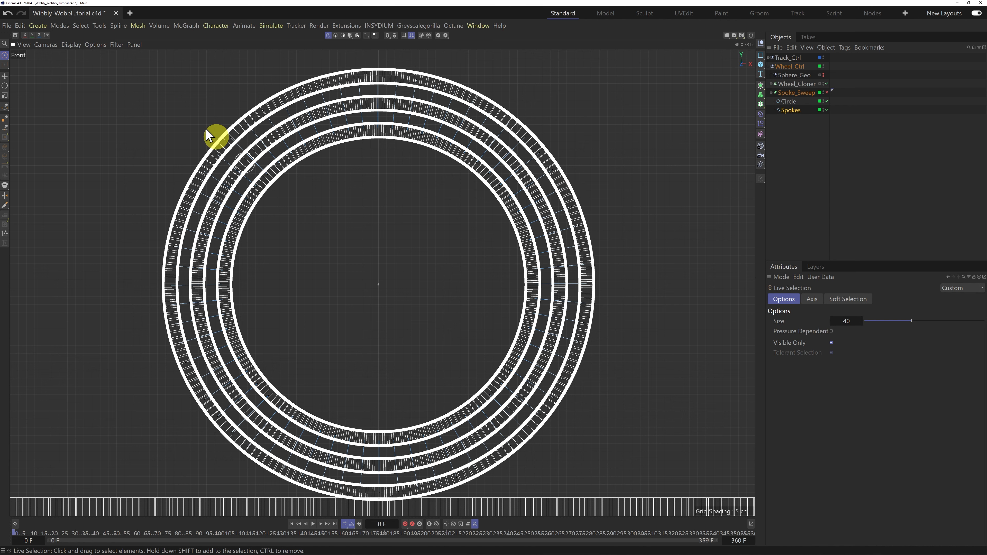
Step: Turn Spoke_Sweep back on and examine the trimmed spokes between the rims in the perspective view
click(135, 44)
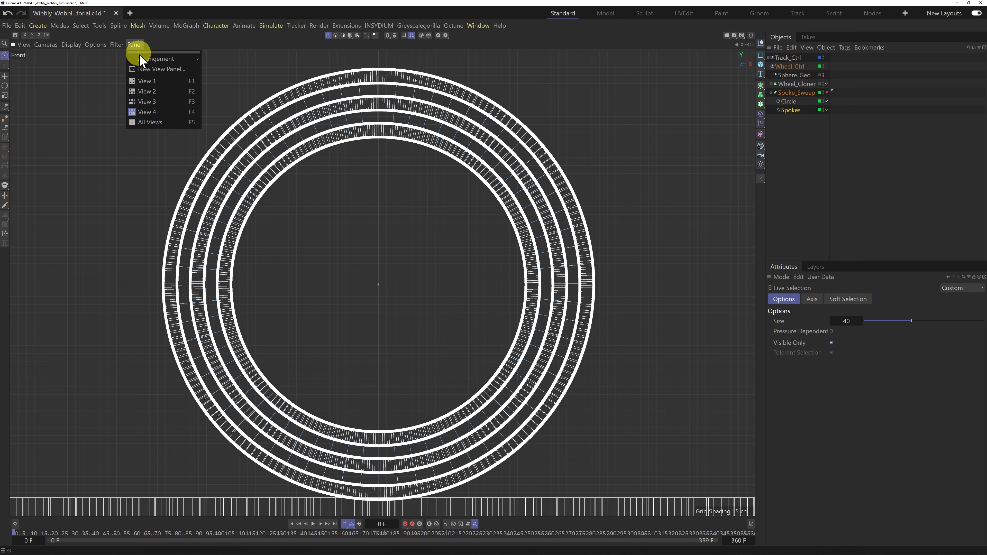
click(147, 81)
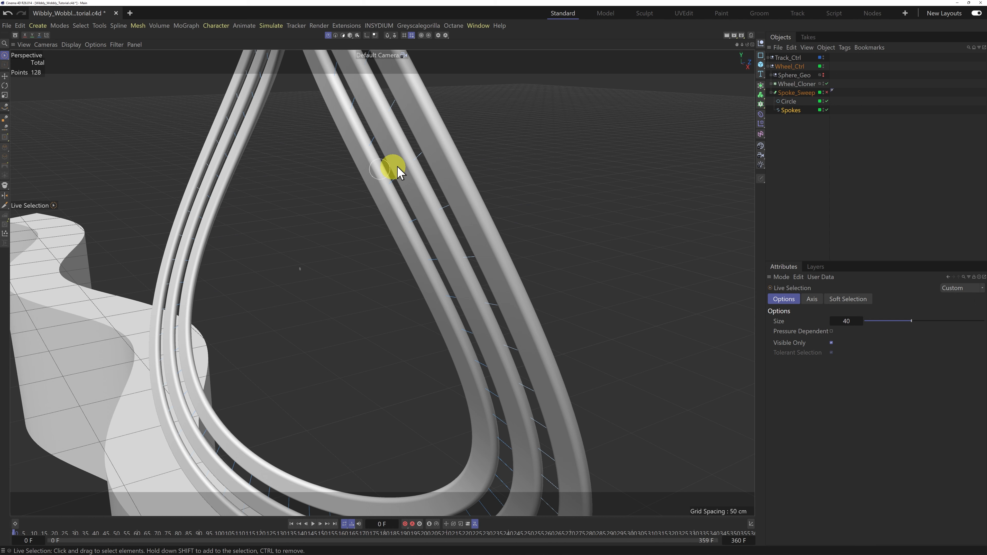
drag(494, 277, 494, 325)
drag(746, 45, 456, 282)
drag(738, 44, 484, 280)
drag(747, 44, 531, 264)
drag(737, 45, 462, 286)
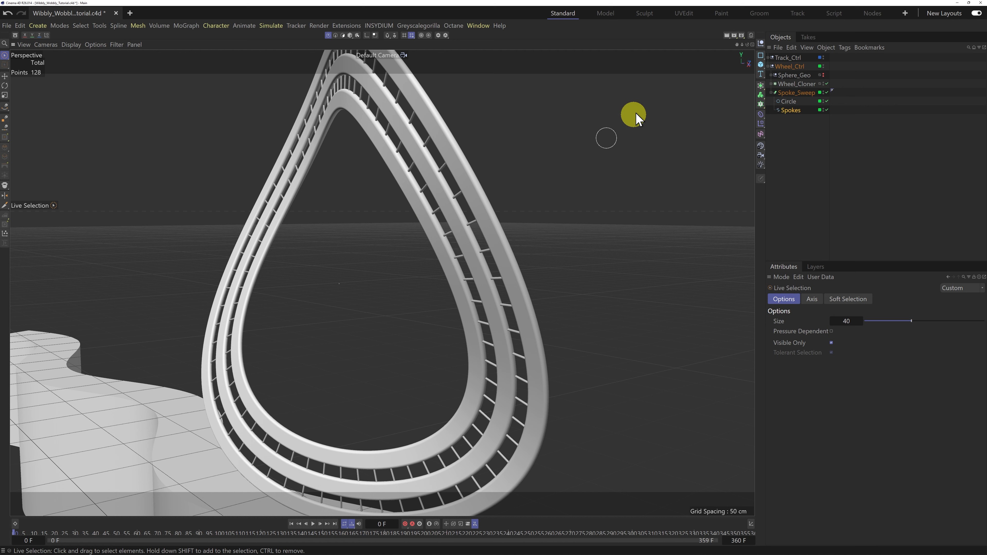
drag(741, 46, 485, 327)
drag(747, 44, 480, 280)
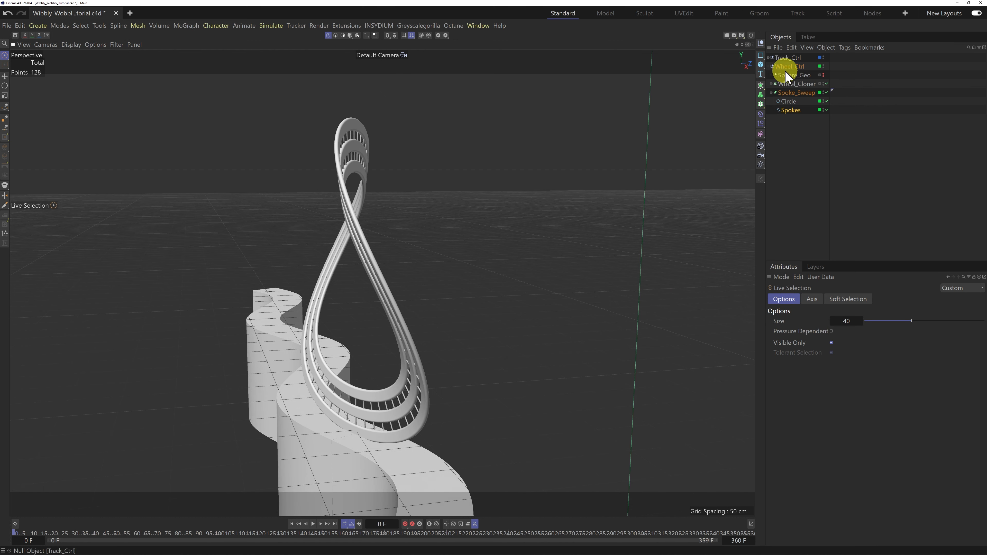
Step: Make Sphere_Geo visible again and view the scene through the Camera in model mode
click(823, 75)
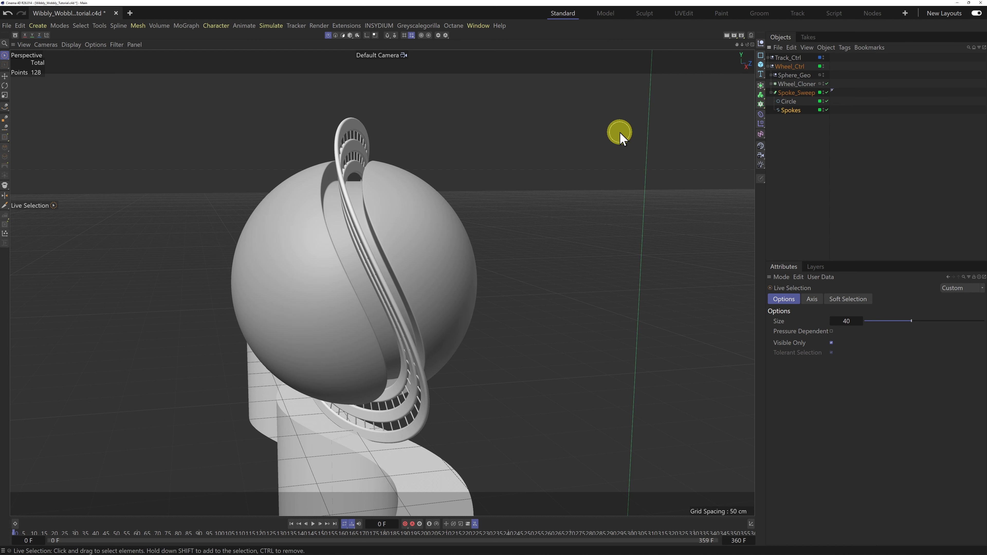
click(383, 55)
click(406, 75)
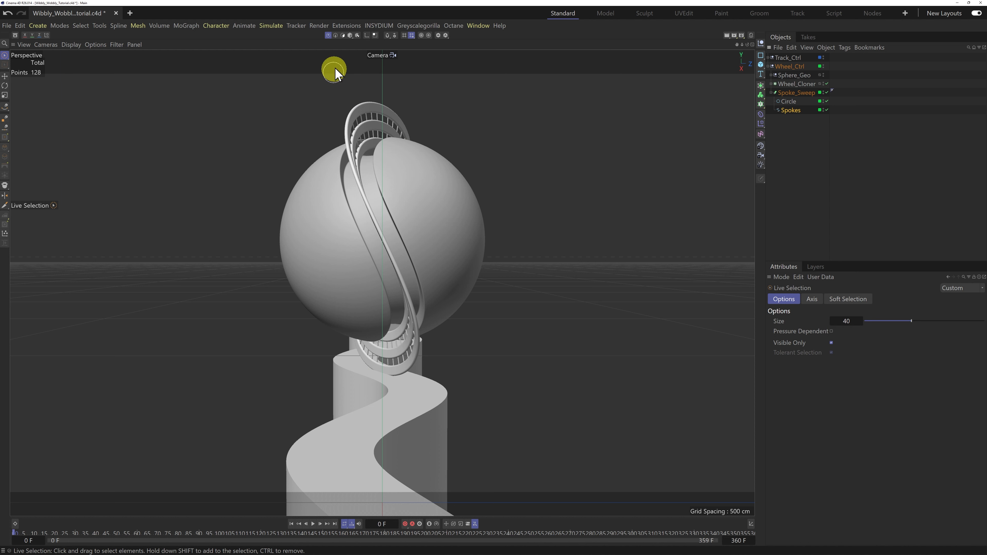
click(350, 36)
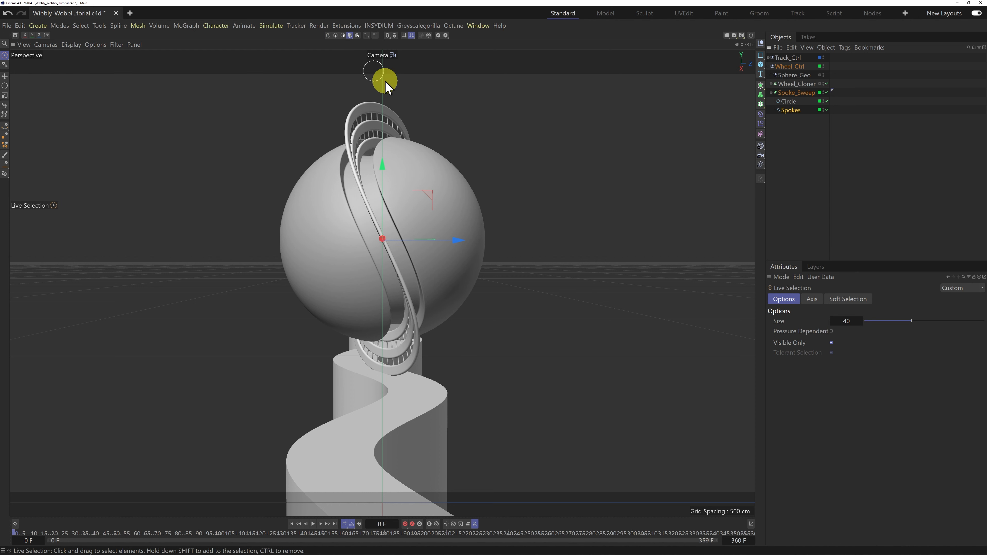
Step: Frame the wheel's contact with the track closely in the front view and collapse the Wheel_Ctrl hierarchy
click(135, 44)
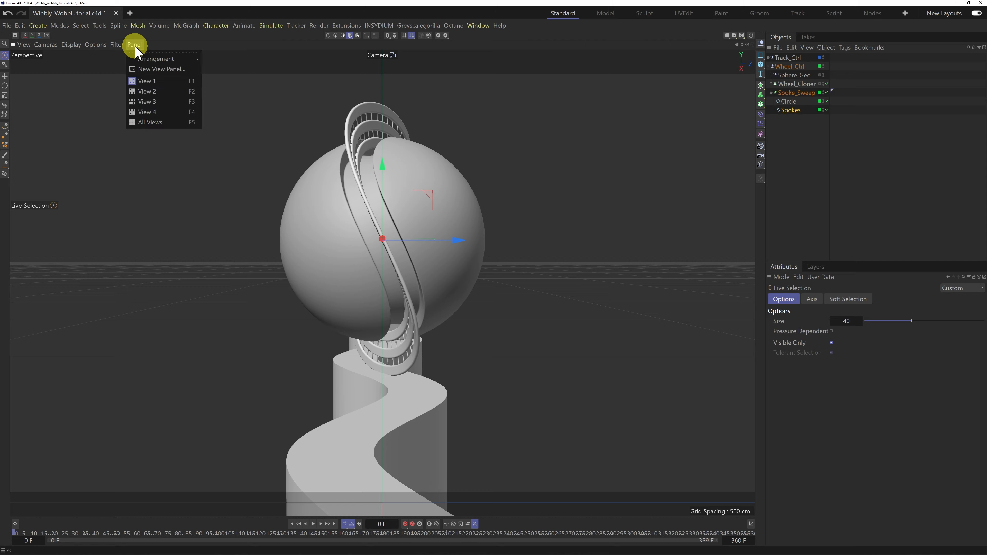
click(150, 112)
scroll(376, 508, up, 5)
scroll(376, 508, up, 3)
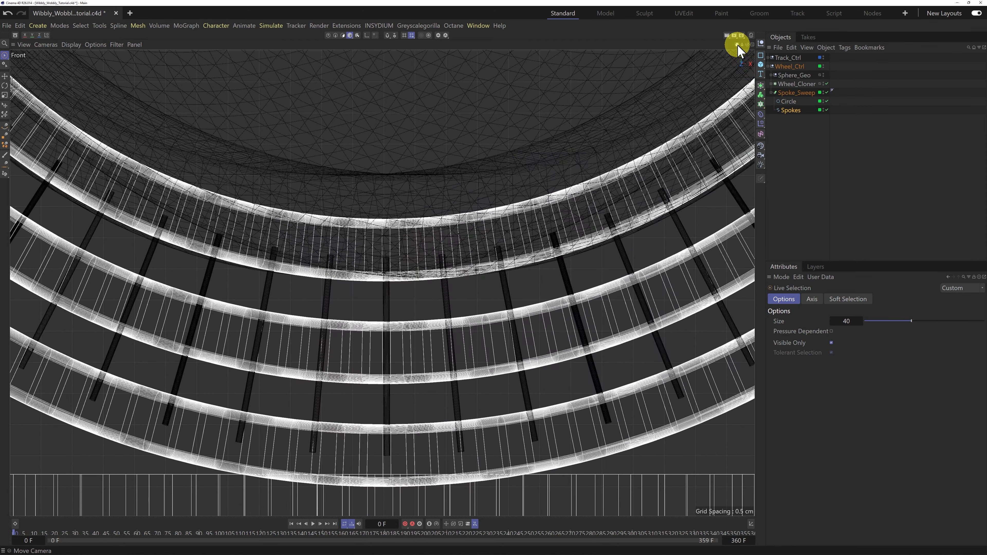
drag(737, 44, 487, 235)
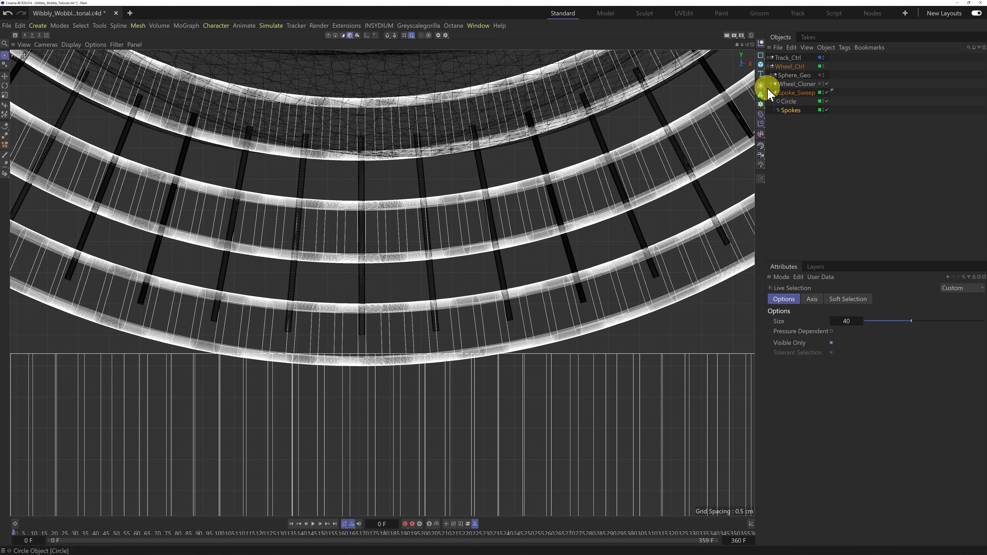
click(771, 76)
click(771, 84)
click(771, 84)
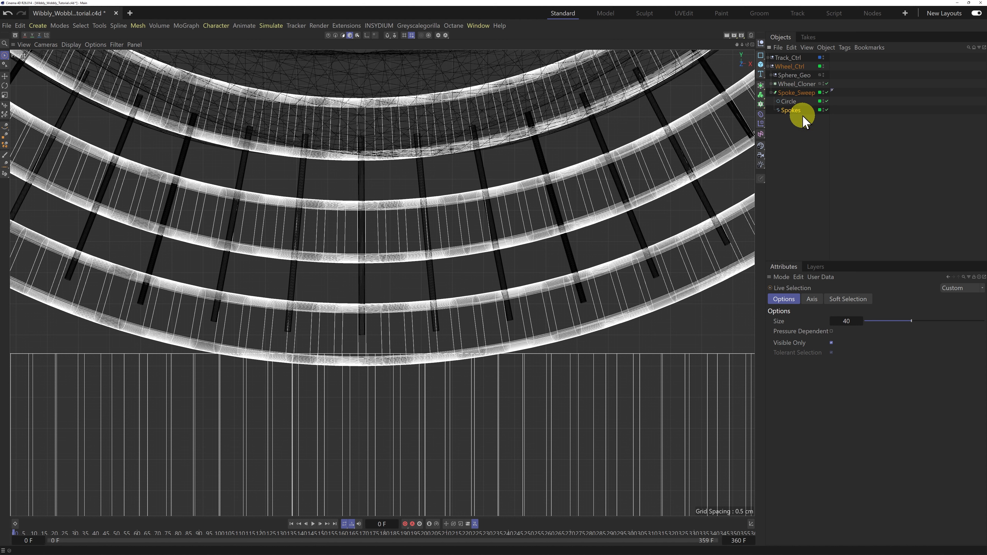
click(771, 92)
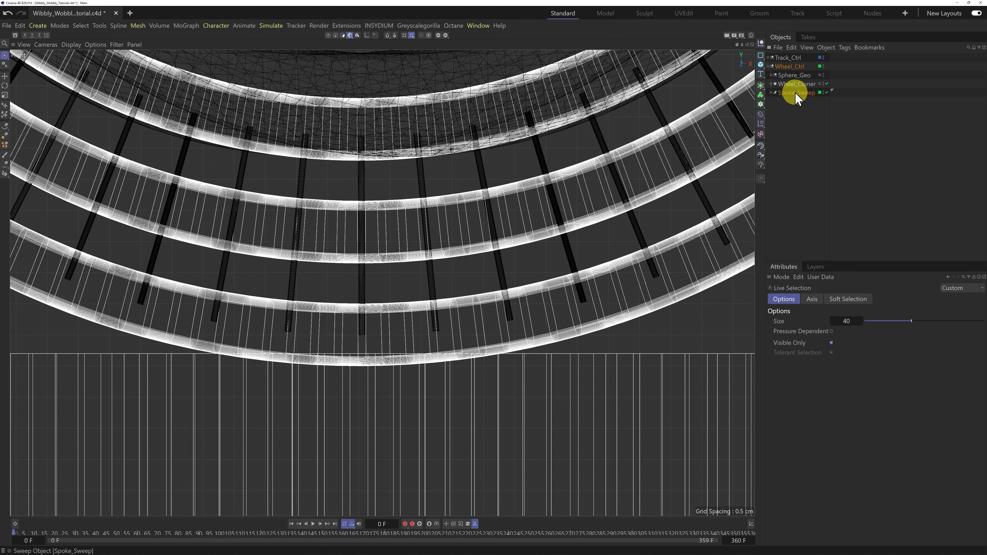
click(768, 67)
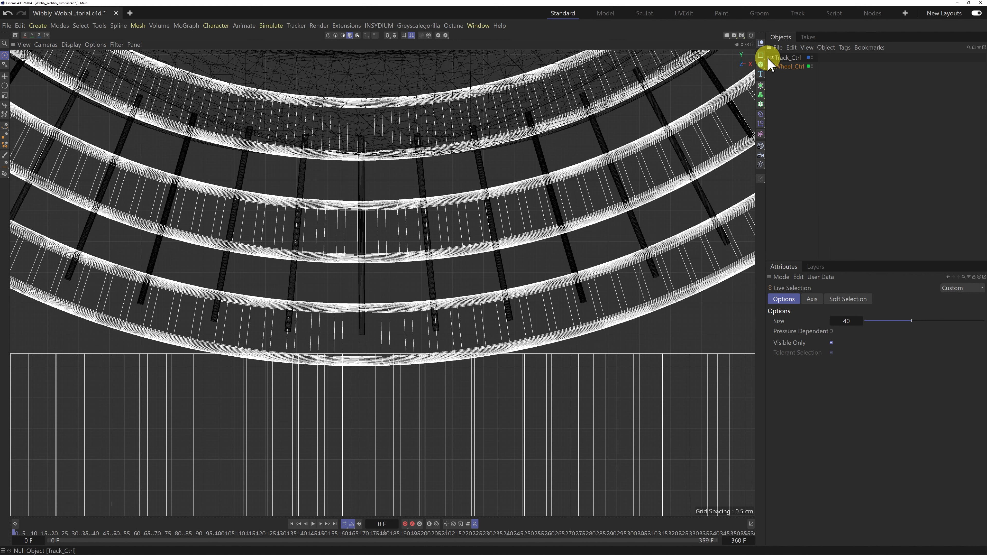
Step: Set the Y position of the track Cloner under Track_Ctrl to -80 cm to lower the track beneath the wheel
click(769, 58)
click(787, 66)
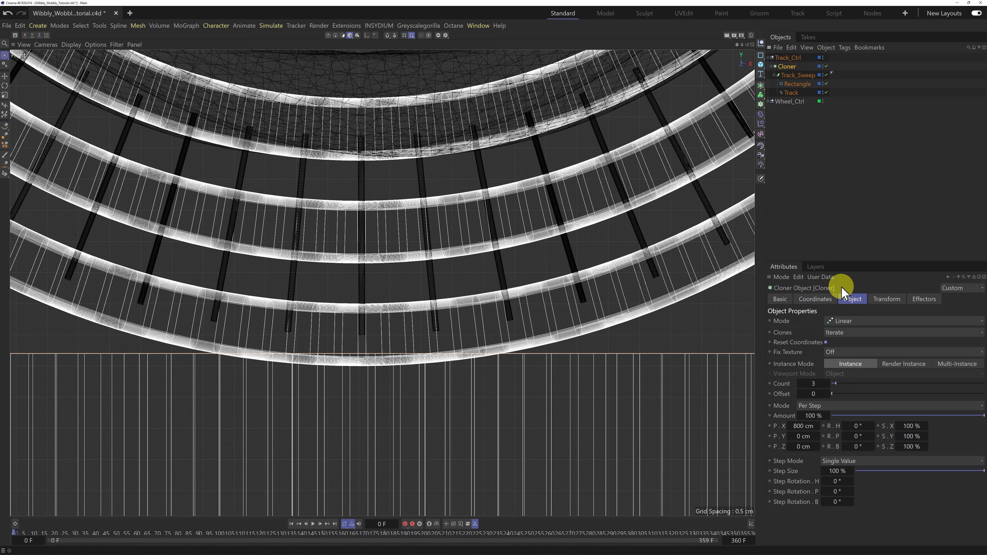
click(822, 301)
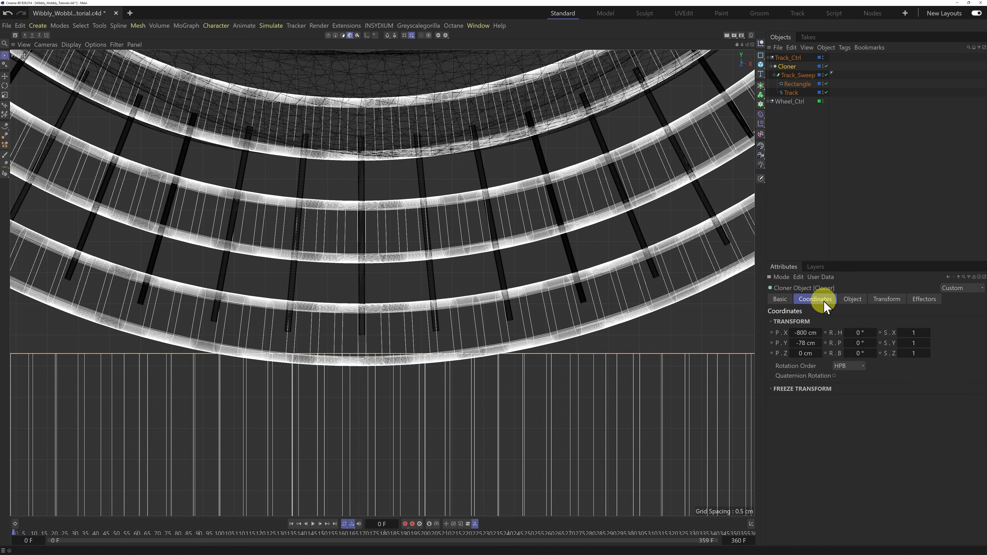
click(805, 343)
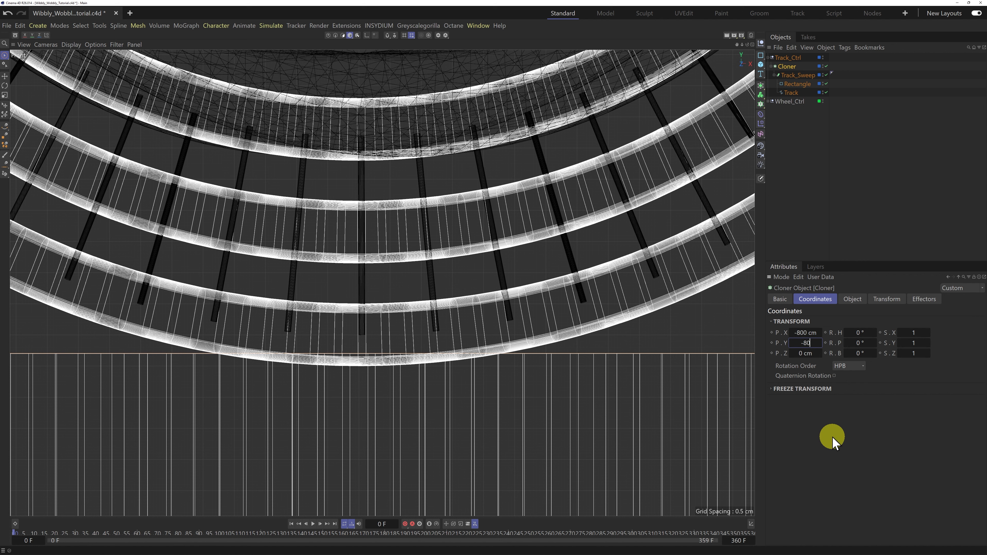
text(-80)
key(Return)
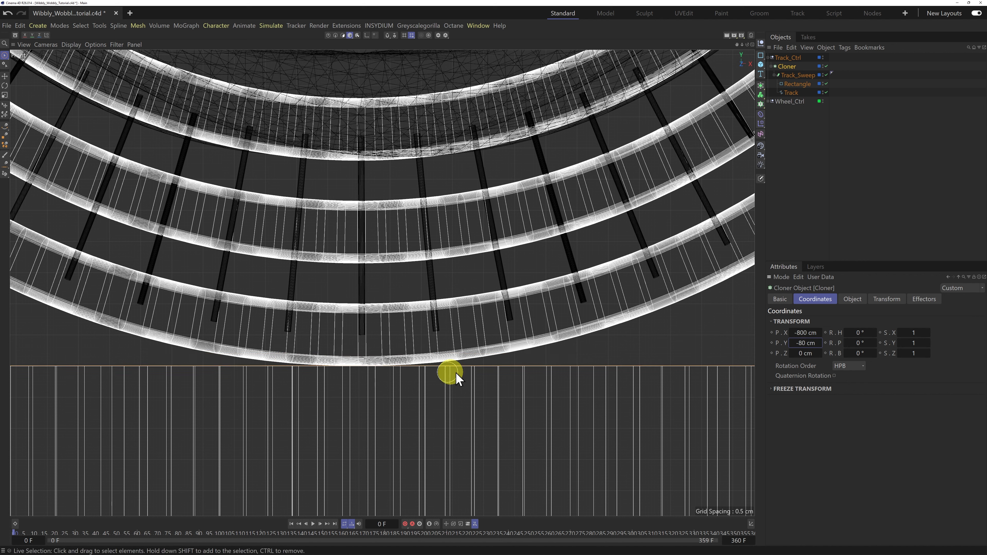
Step: Play back the animation through the Camera in the perspective view to check the wheel rolling on the track
click(135, 44)
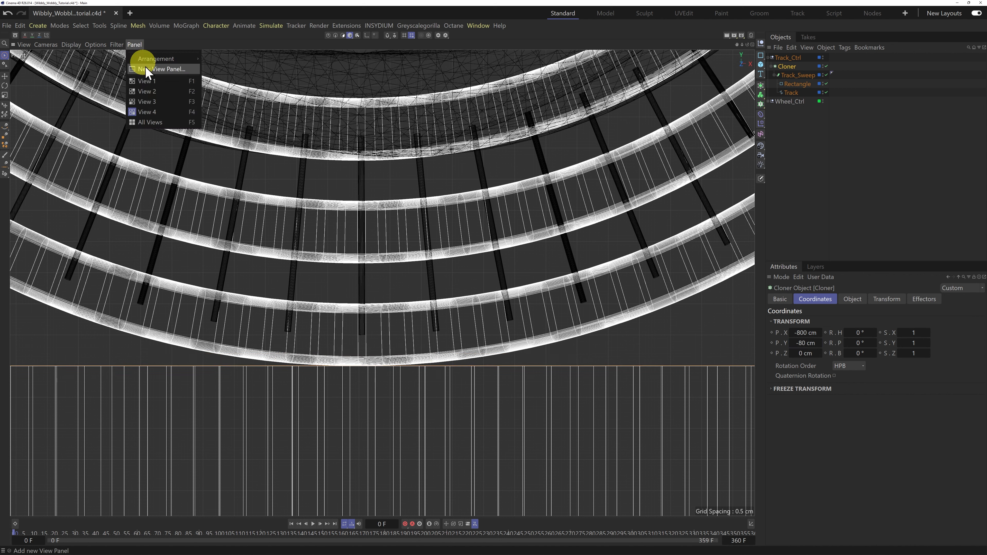
click(148, 82)
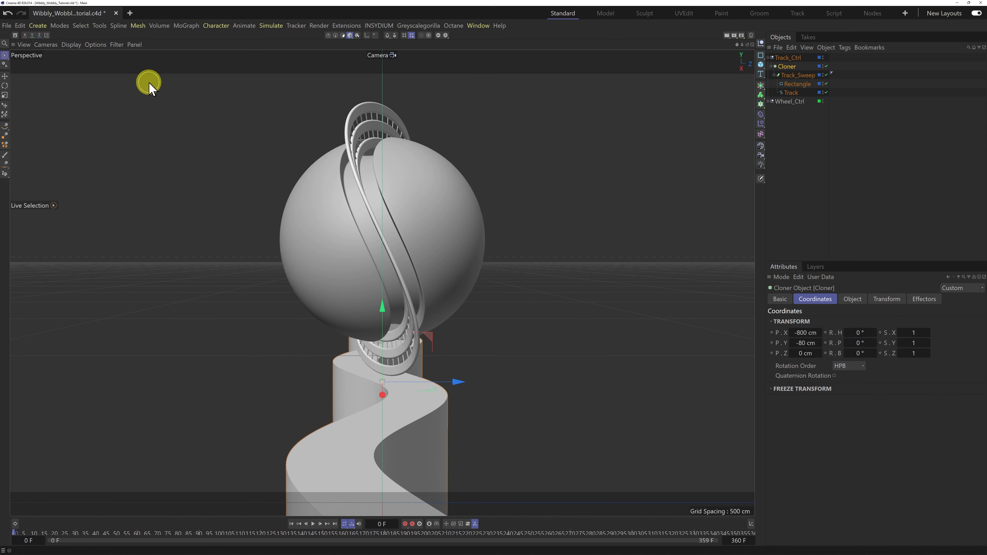
click(315, 525)
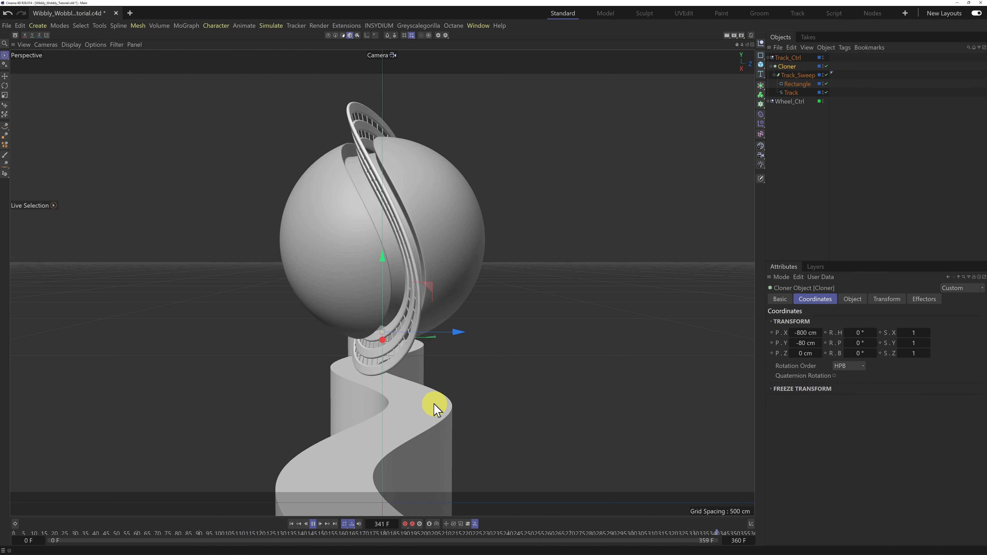
click(313, 524)
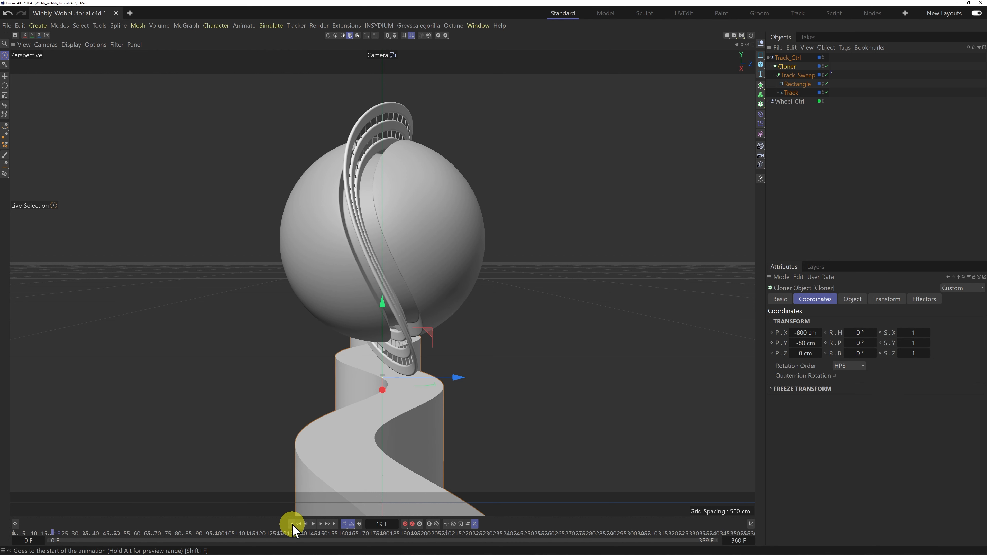
Step: Enable rounding on the Track_Sweep's Rectangle profile and set its radius to 1 cm
click(793, 83)
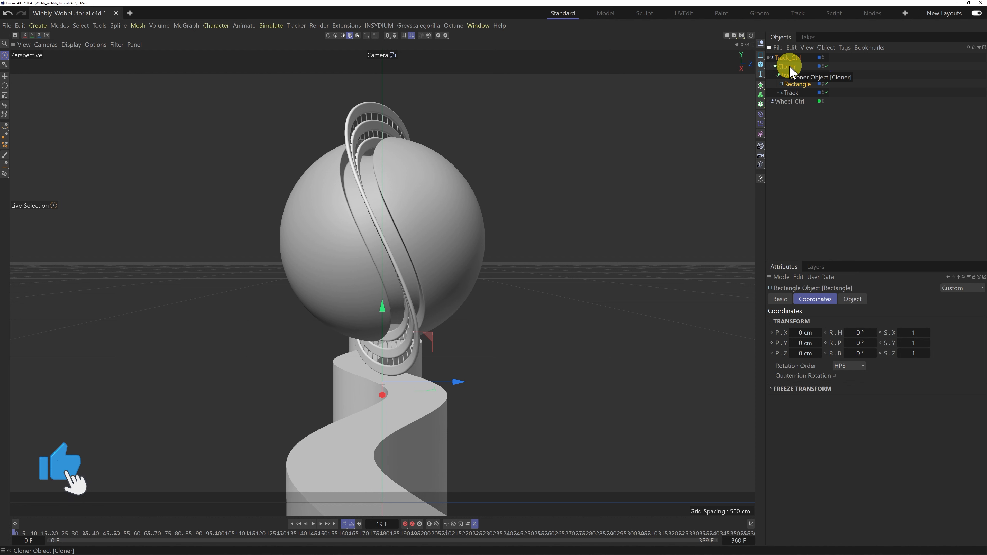
click(853, 299)
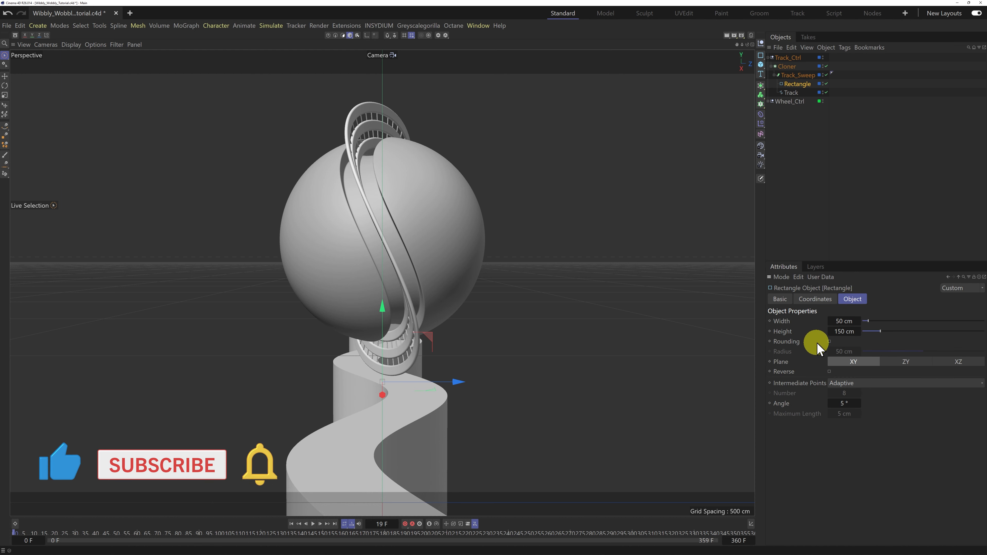
click(830, 341)
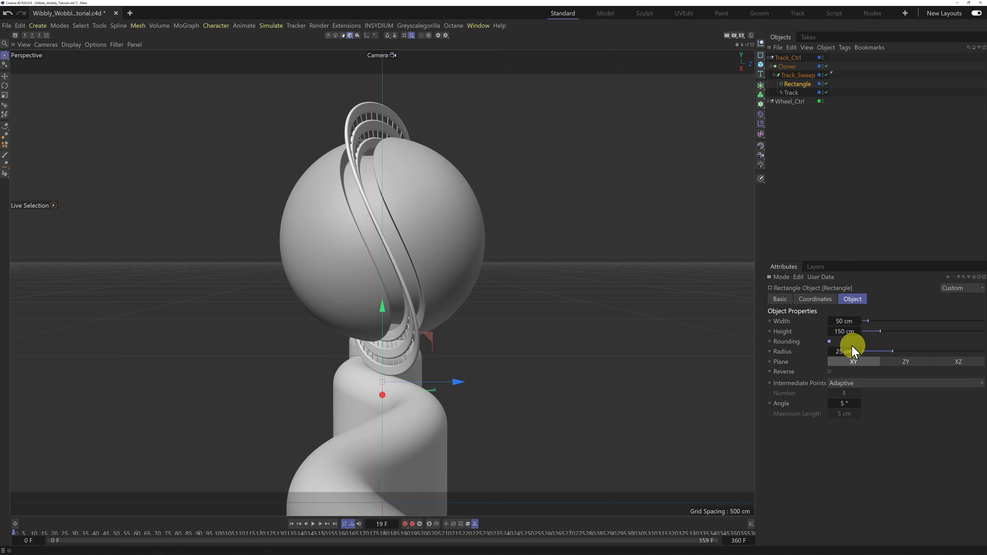
click(845, 351)
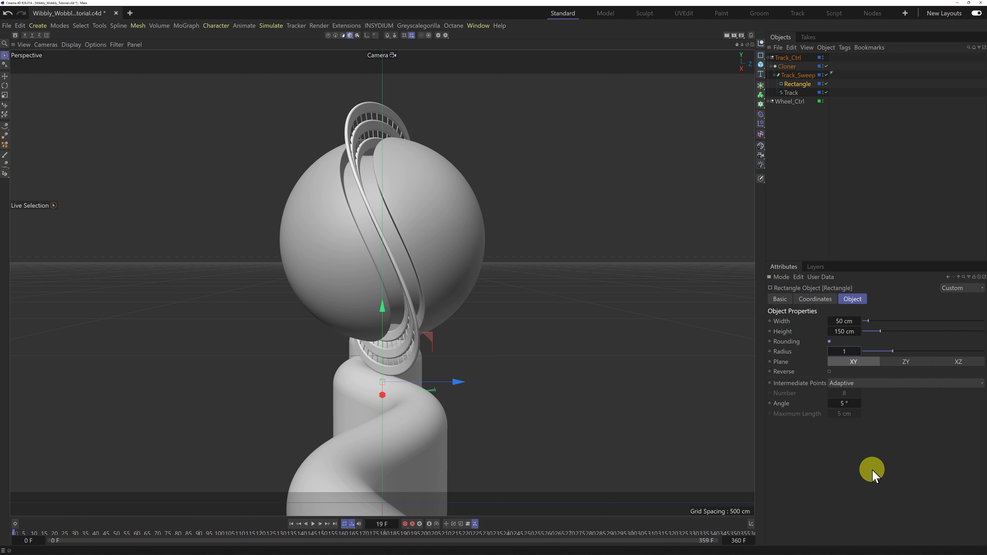
text(1)
key(Return)
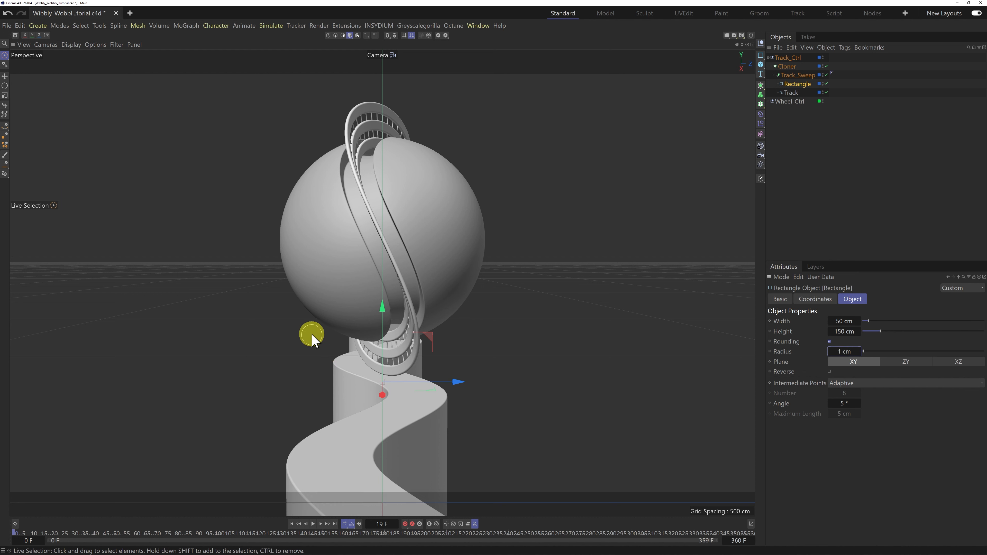